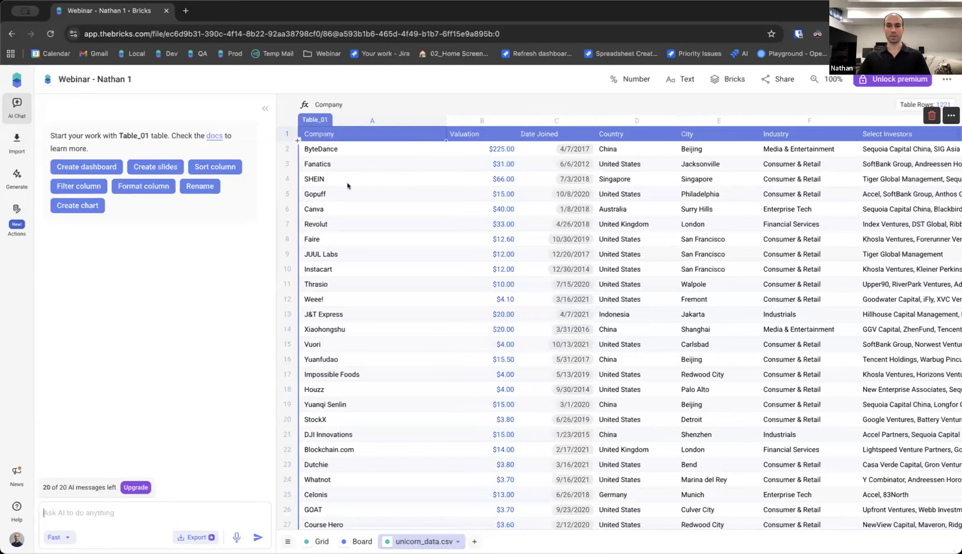
- Ask the AI chat to change the Valuation column of Table_01 to euros using the exchange rate 0.86
{"action": "scroll", "coordinate": [346, 190], "scroll_direction": "right", "scroll_amount": 5}
{"action": "scroll", "coordinate": [348, 189], "scroll_direction": "left", "scroll_amount": 5}
{"action": "scroll", "coordinate": [799, 158], "scroll_direction": "right", "scroll_amount": 2}
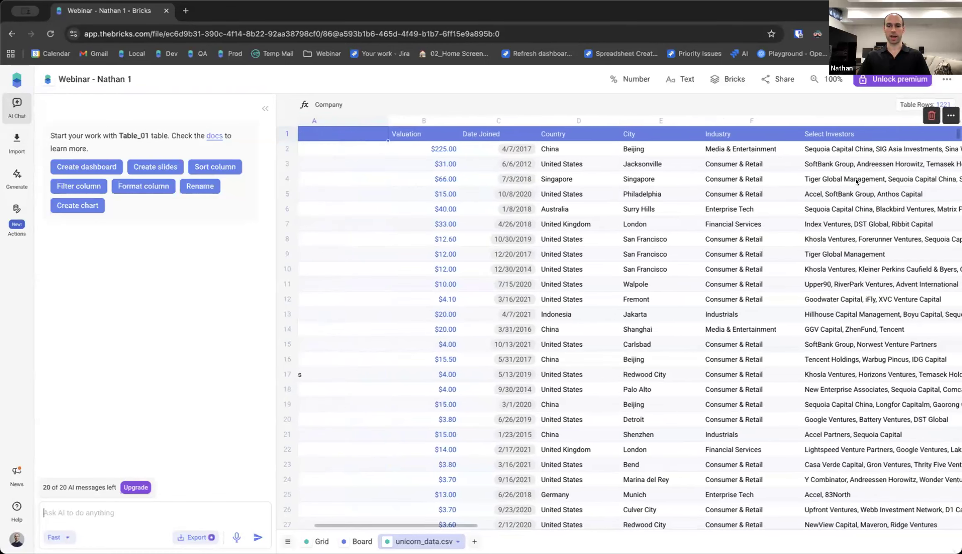
{"action": "scroll", "coordinate": [856, 178], "scroll_direction": "left", "scroll_amount": 2}
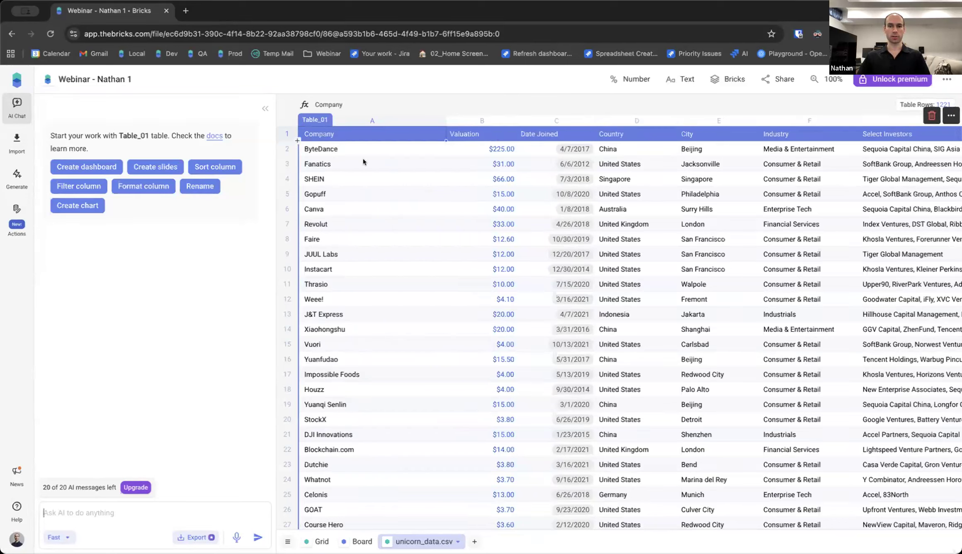
{"action": "left_click", "coordinate": [475, 149]}
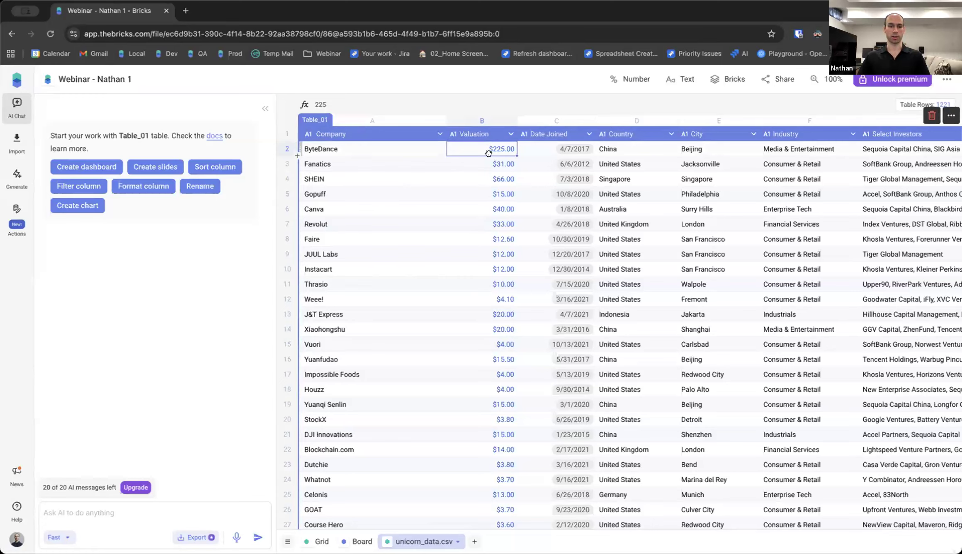
{"action": "left_click", "coordinate": [80, 513]}
{"action": "type", "text": "Please change the Valu"}
{"action": "key", "text": "Return"}
{"action": "type", "text": "column to be in Euros"}
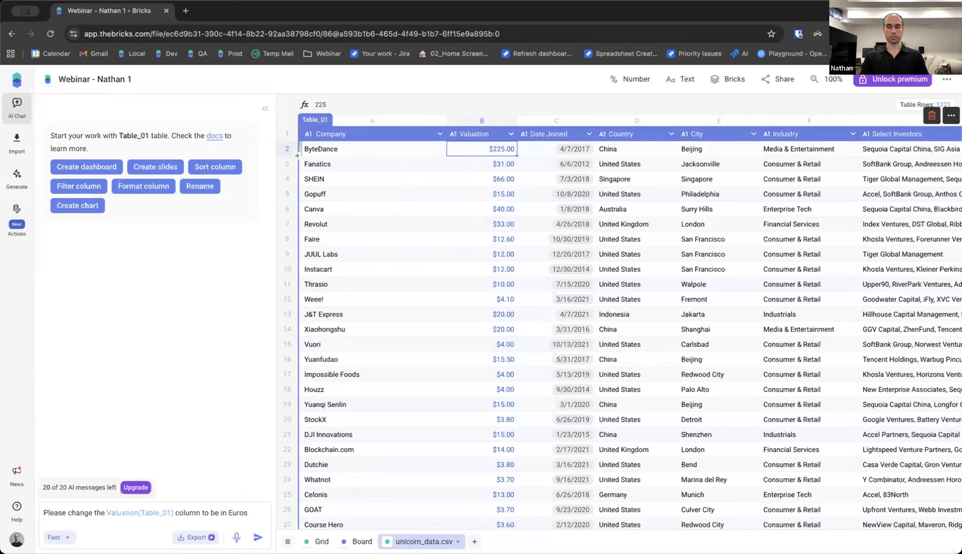
{"action": "type", "text": " using the ex"}
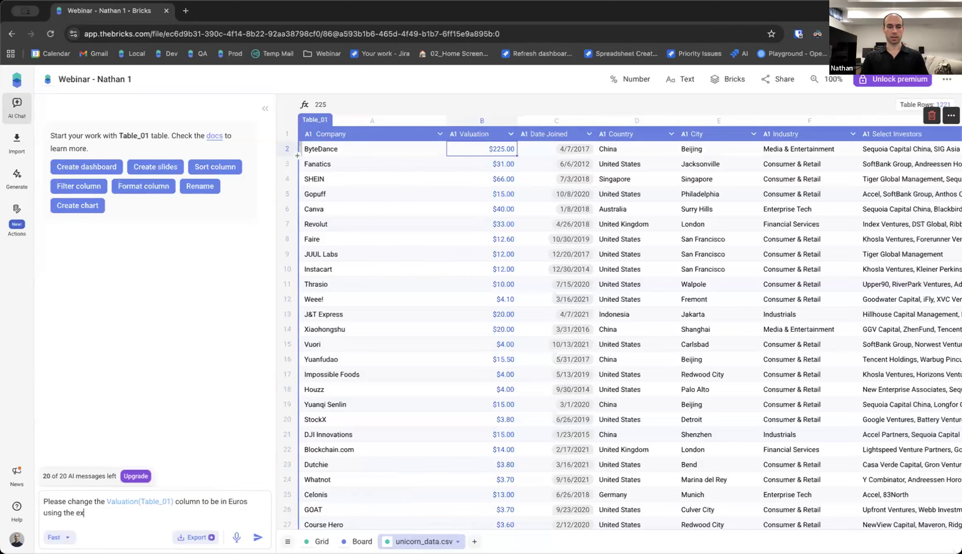
{"action": "type", "text": "change rate 0.86"}
{"action": "key", "text": "Return"}
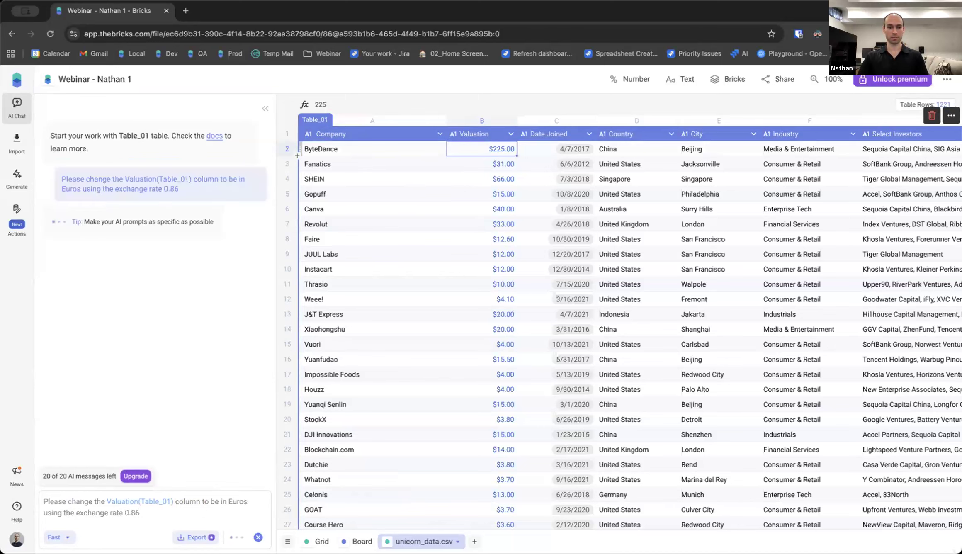
- Generate a Dashboard & Report from the unicorn company table
{"action": "mouse_move", "coordinate": [196, 186]}
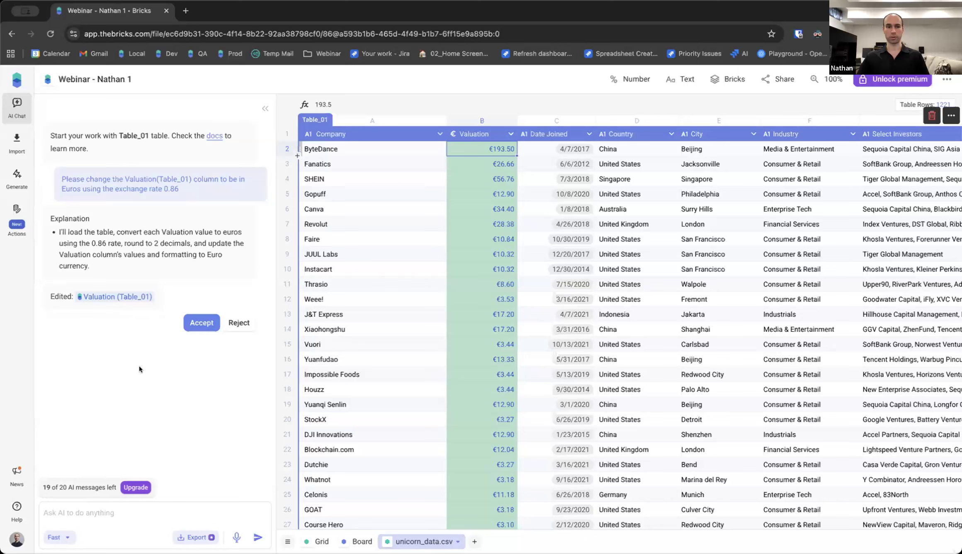
{"action": "left_click", "coordinate": [16, 173]}
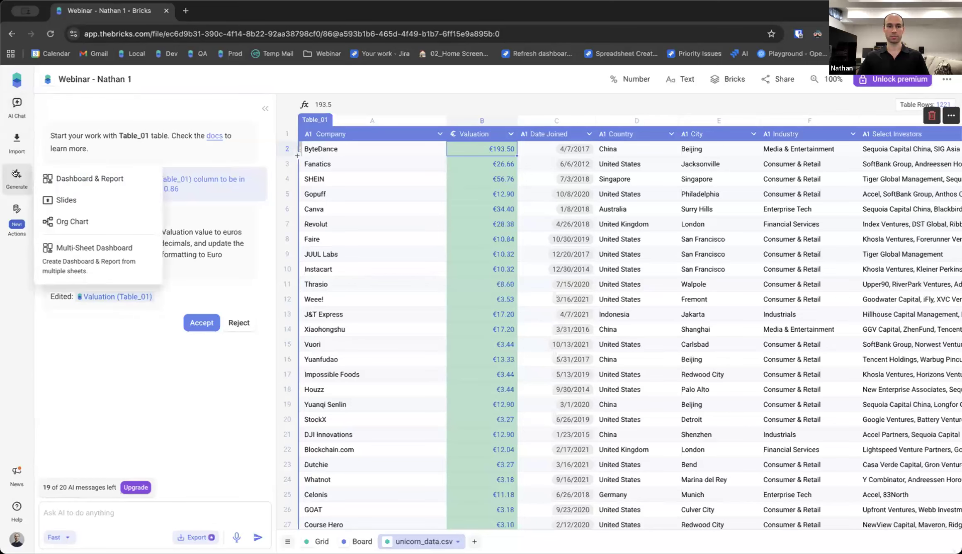
{"action": "left_click", "coordinate": [97, 179]}
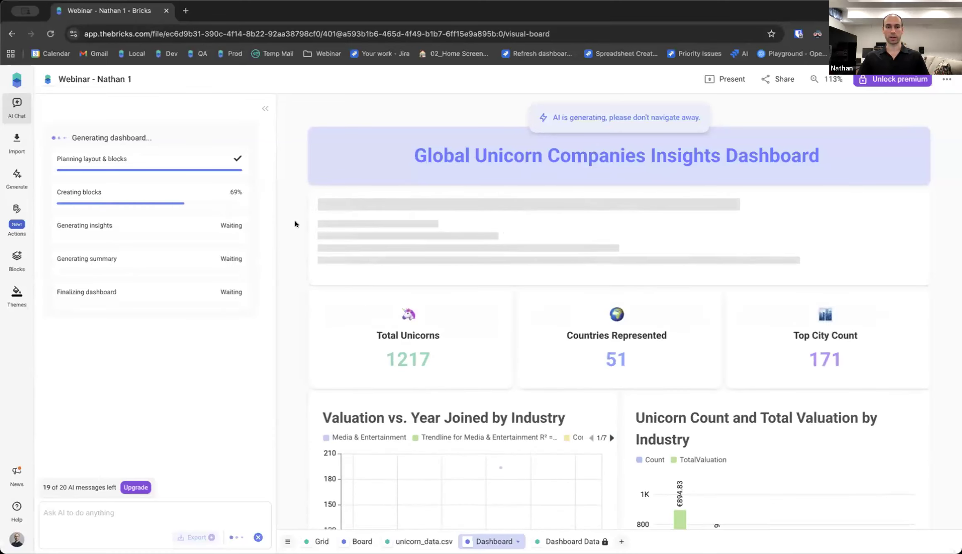
- Examine the generated dashboard's charts, summary tables, overview and insights
{"action": "scroll", "coordinate": [288, 210], "scroll_direction": "down", "scroll_amount": 3}
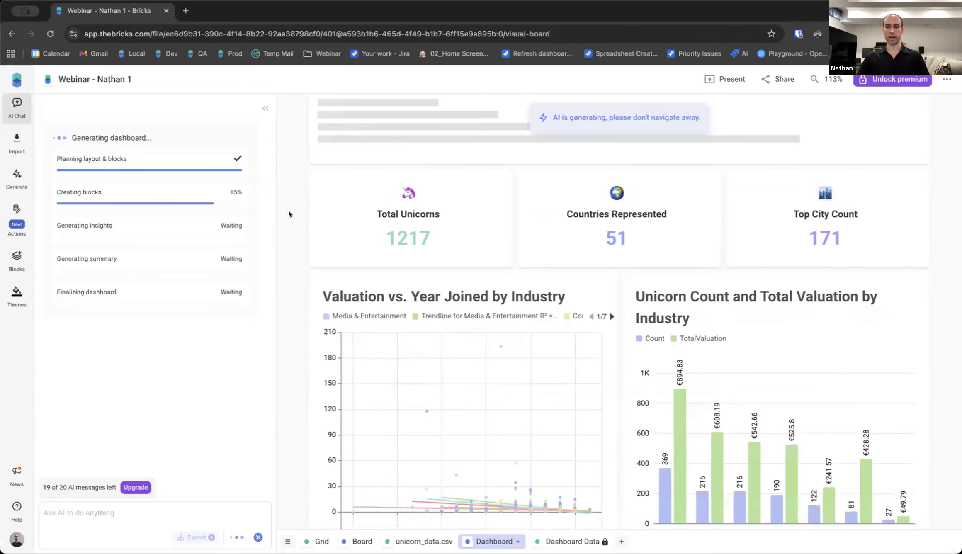
{"action": "scroll", "coordinate": [288, 211], "scroll_direction": "down", "scroll_amount": 1}
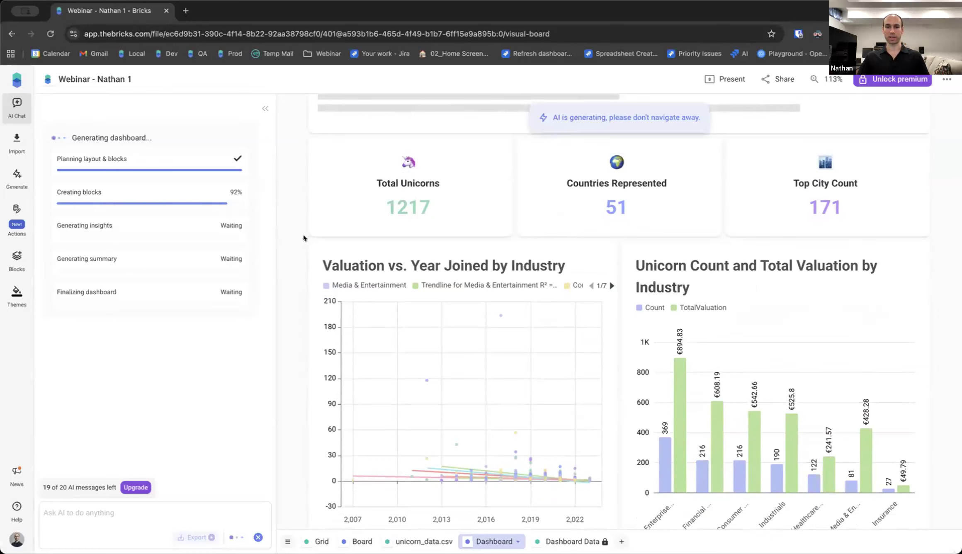
{"action": "scroll", "coordinate": [297, 238], "scroll_direction": "down", "scroll_amount": 10}
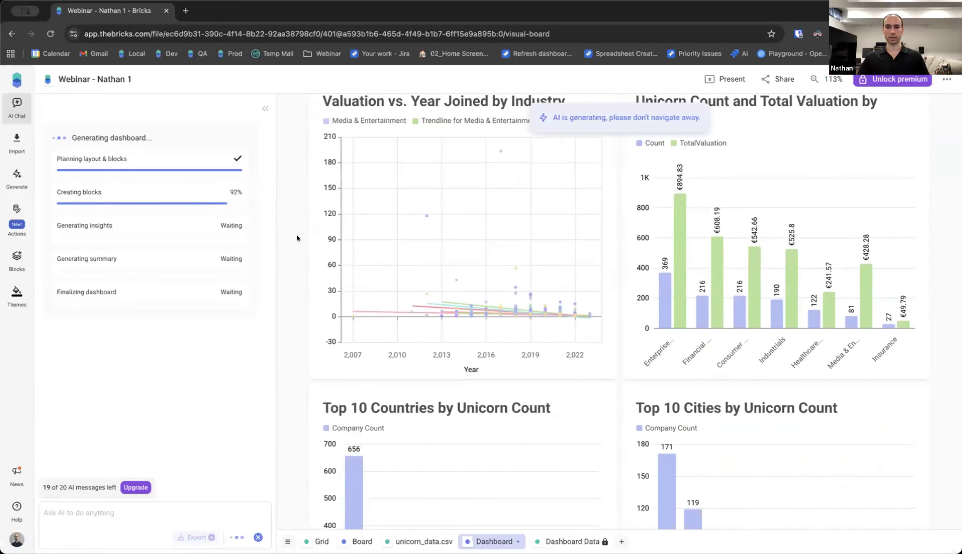
{"action": "scroll", "coordinate": [297, 238], "scroll_direction": "down", "scroll_amount": 7}
{"action": "scroll", "coordinate": [296, 234], "scroll_direction": "down", "scroll_amount": 6}
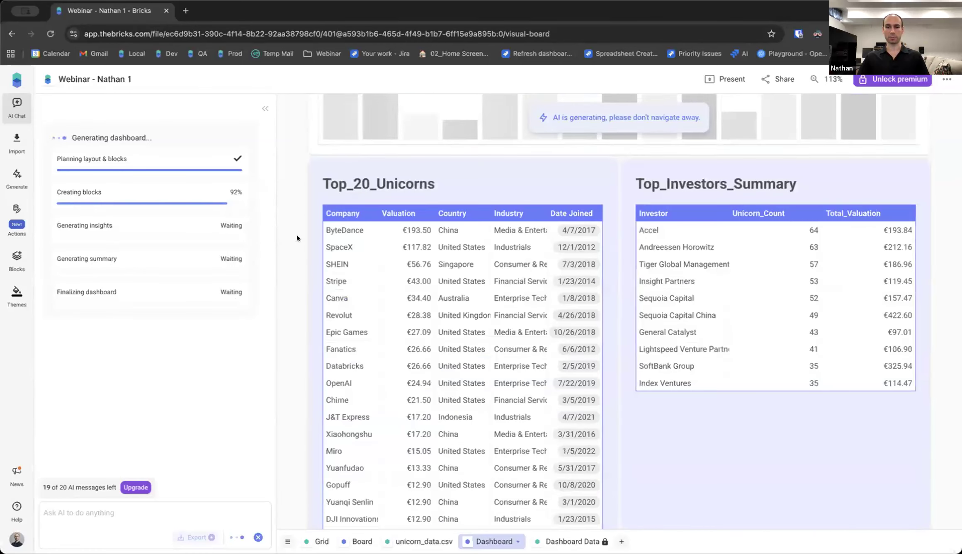
{"action": "scroll", "coordinate": [294, 235], "scroll_direction": "up", "scroll_amount": 6}
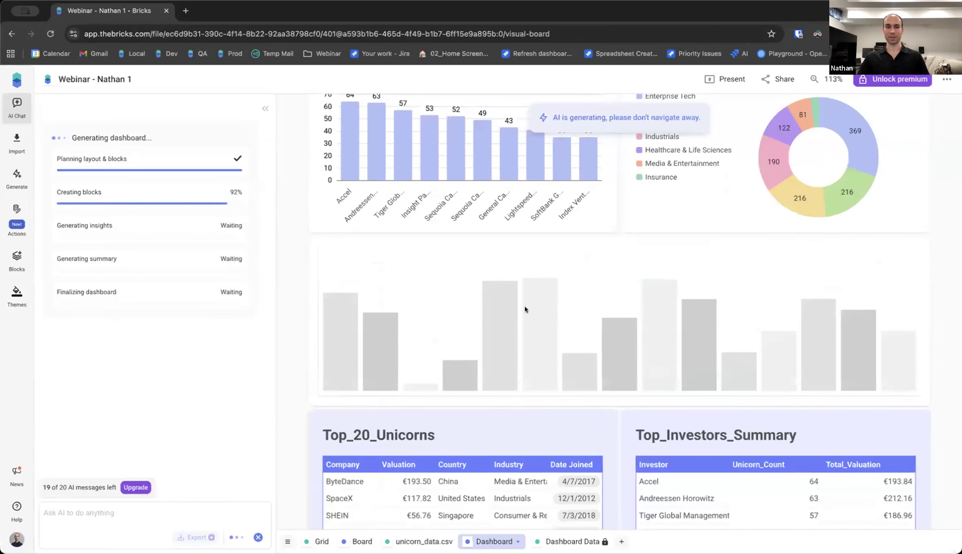
{"action": "scroll", "coordinate": [294, 264], "scroll_direction": "up", "scroll_amount": 10}
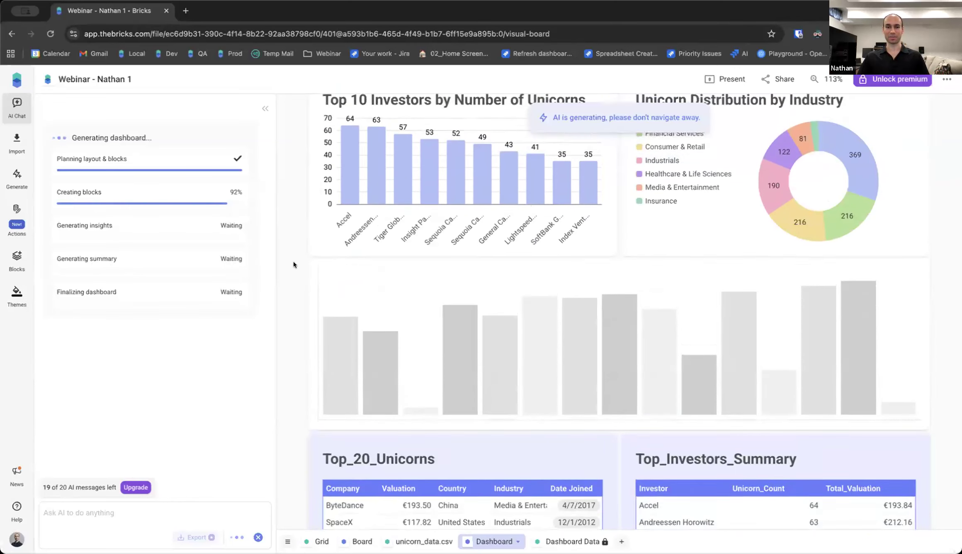
{"action": "scroll", "coordinate": [297, 264], "scroll_direction": "up", "scroll_amount": 7}
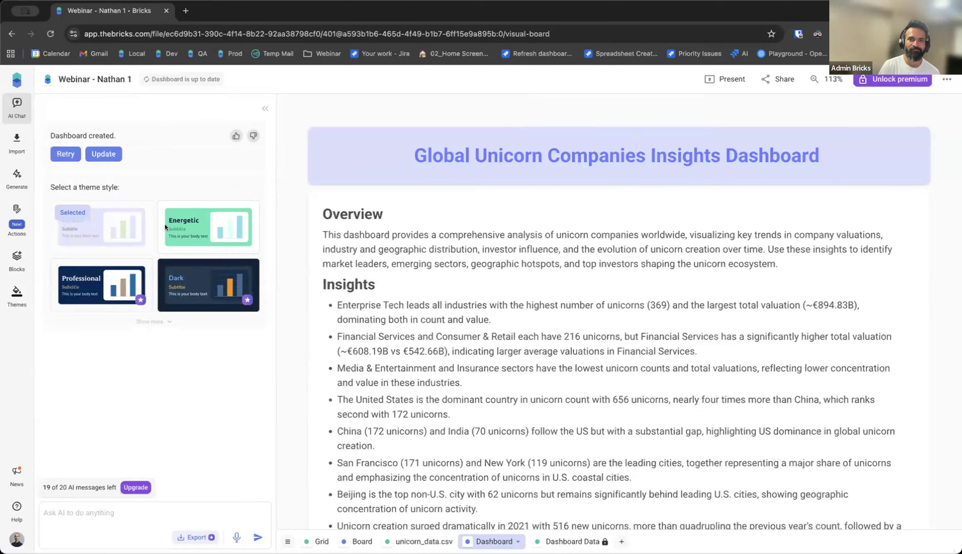
{"action": "scroll", "coordinate": [316, 178], "scroll_direction": "down", "scroll_amount": 1}
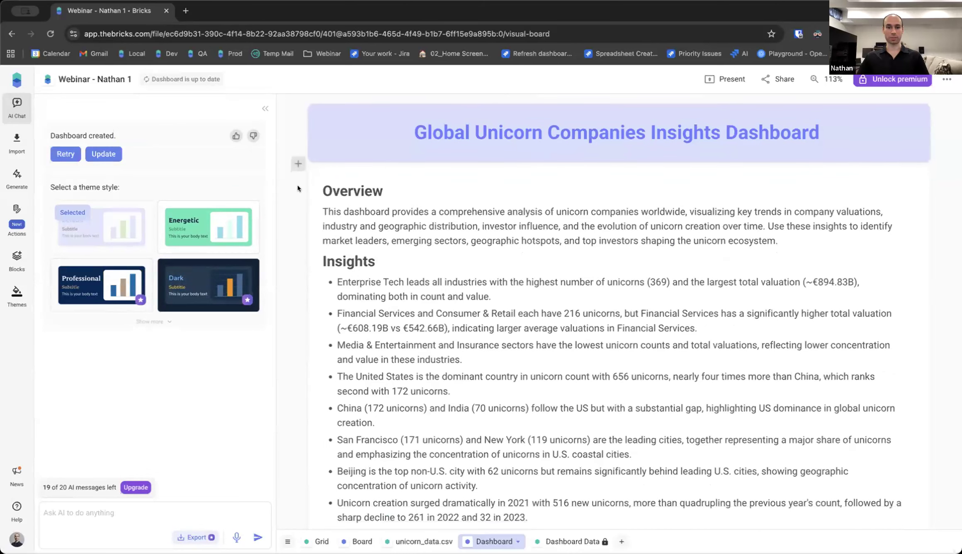
{"action": "scroll", "coordinate": [329, 204], "scroll_direction": "down", "scroll_amount": 1}
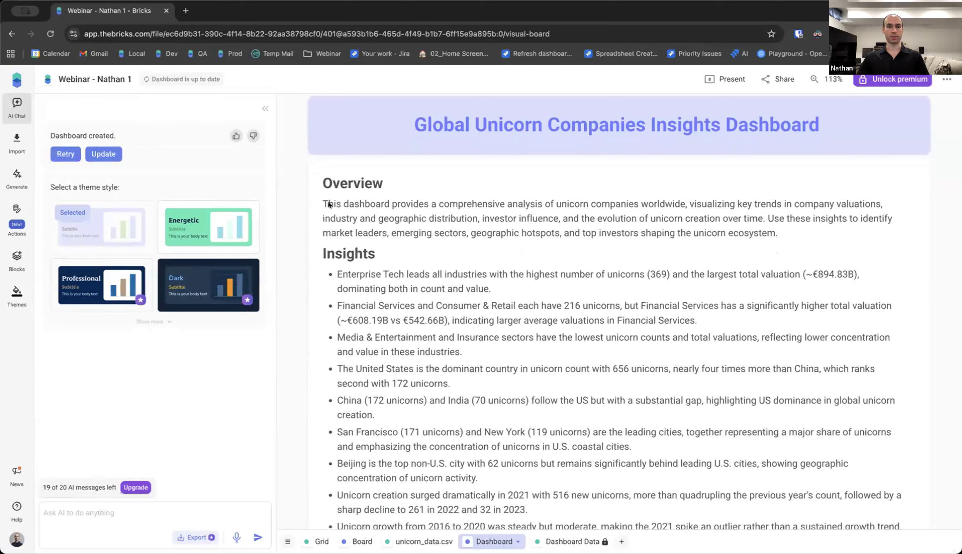
{"action": "scroll", "coordinate": [321, 189], "scroll_direction": "up", "scroll_amount": 1}
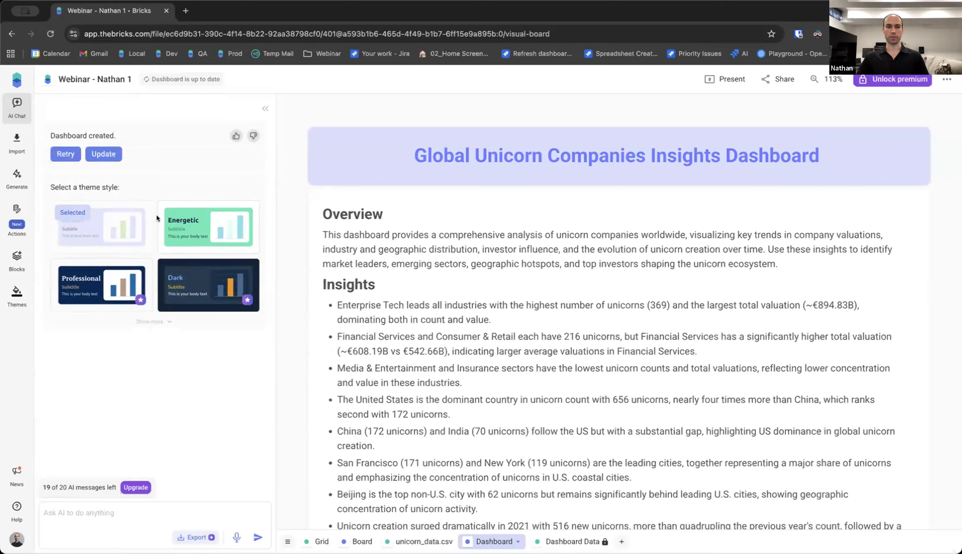
- Try the Energetic, Professional, Dark, Business and Corporate theme styles on the dashboard
{"action": "left_click", "coordinate": [160, 321]}
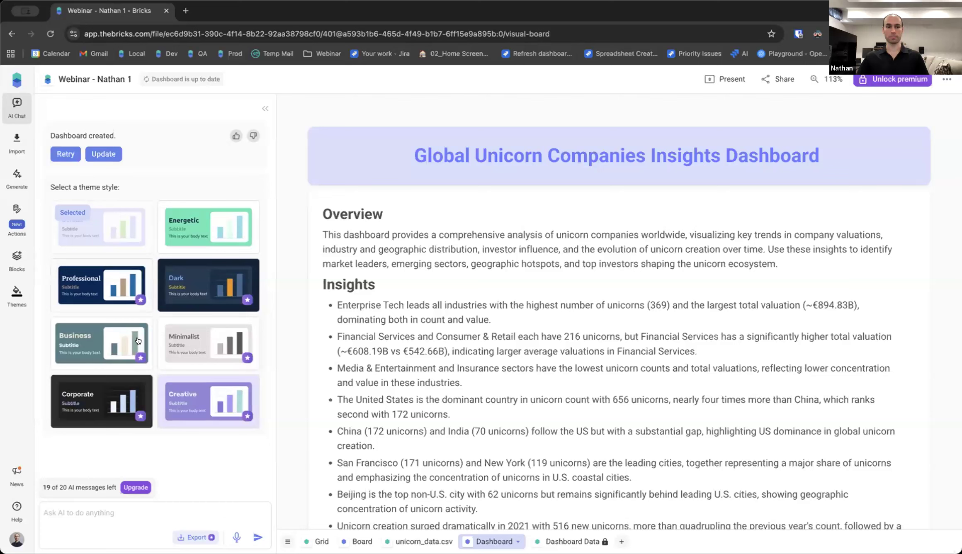
{"action": "left_click", "coordinate": [194, 222]}
{"action": "left_click", "coordinate": [98, 273]}
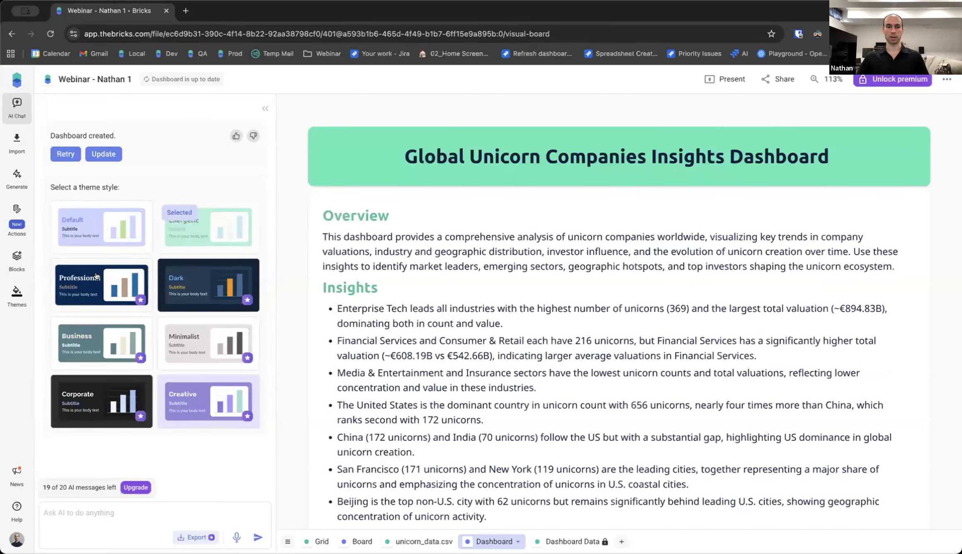
{"action": "scroll", "coordinate": [412, 346], "scroll_direction": "down", "scroll_amount": 3}
{"action": "scroll", "coordinate": [413, 347], "scroll_direction": "down", "scroll_amount": 8}
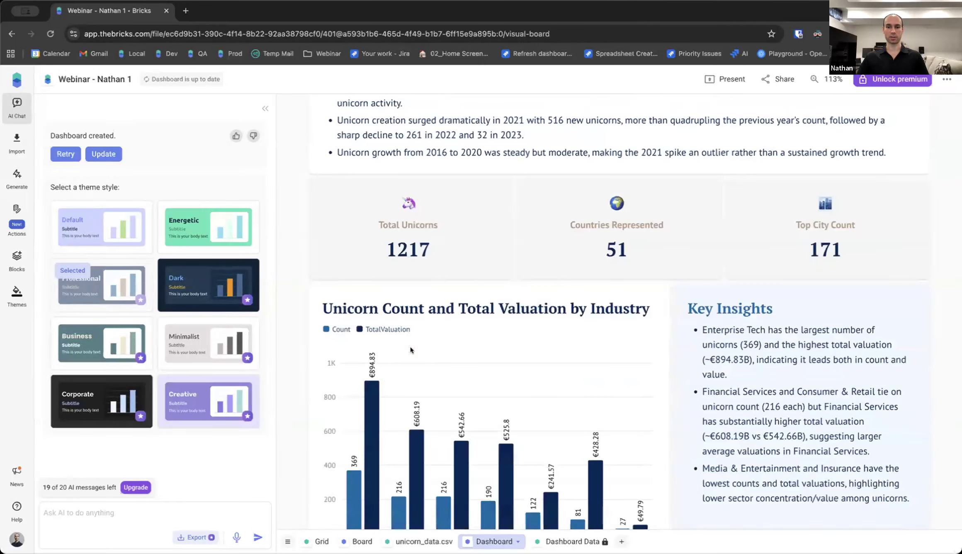
{"action": "scroll", "coordinate": [411, 346], "scroll_direction": "up", "scroll_amount": 1}
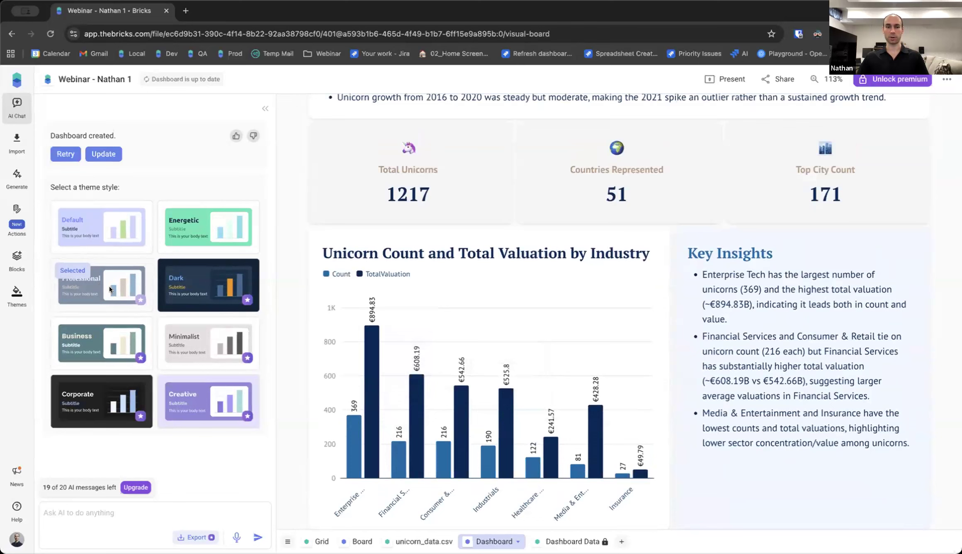
{"action": "left_click", "coordinate": [196, 284]}
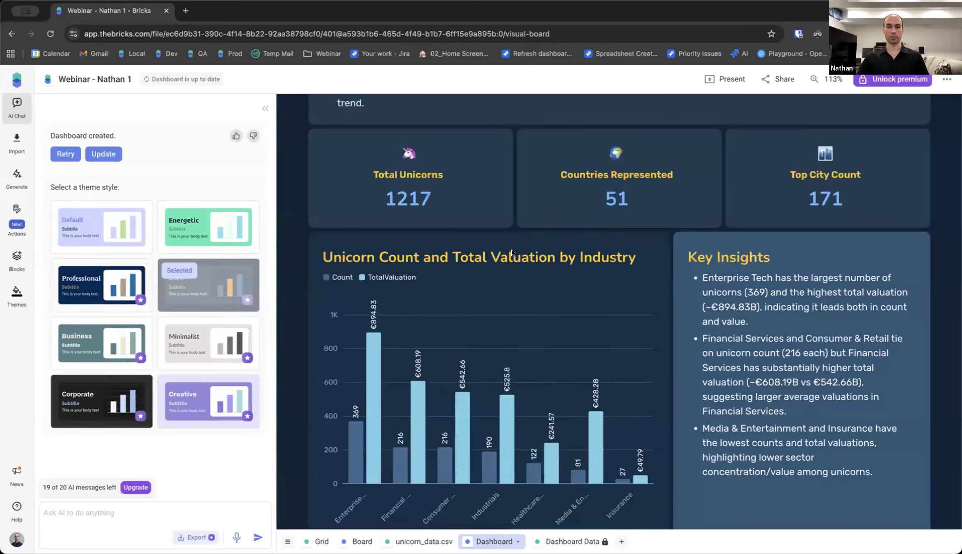
{"action": "left_click", "coordinate": [91, 331]}
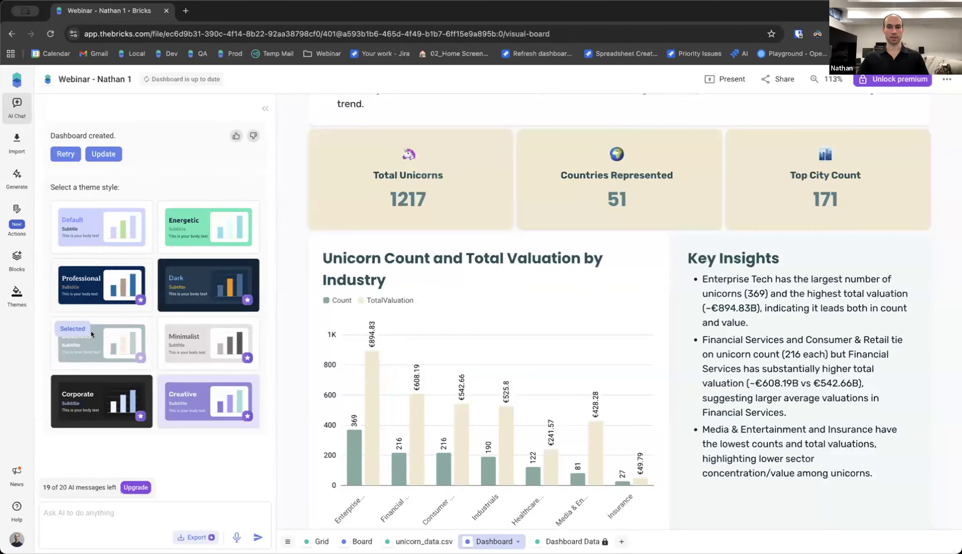
{"action": "left_click", "coordinate": [84, 386]}
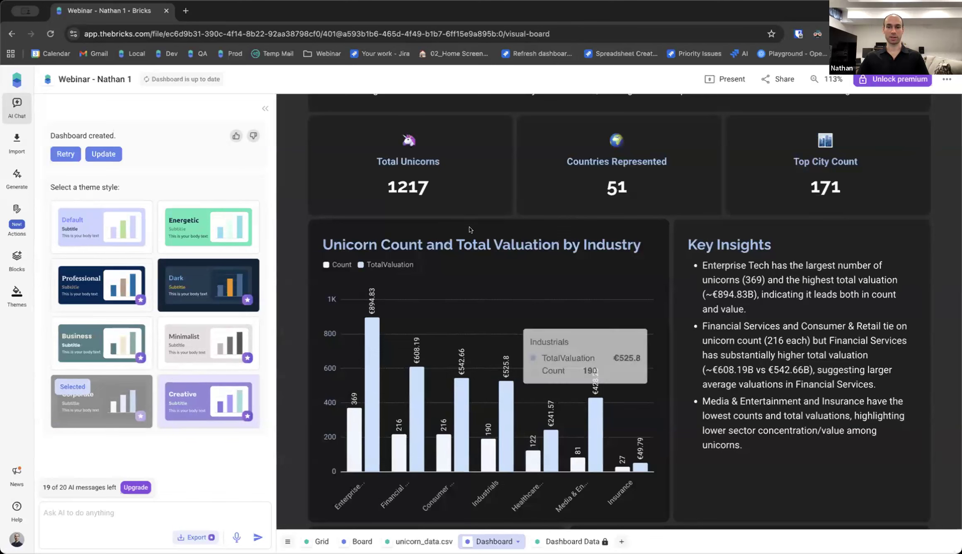
- Apply the Creative theme style to the dashboard and check its charts
{"action": "left_click", "coordinate": [198, 407]}
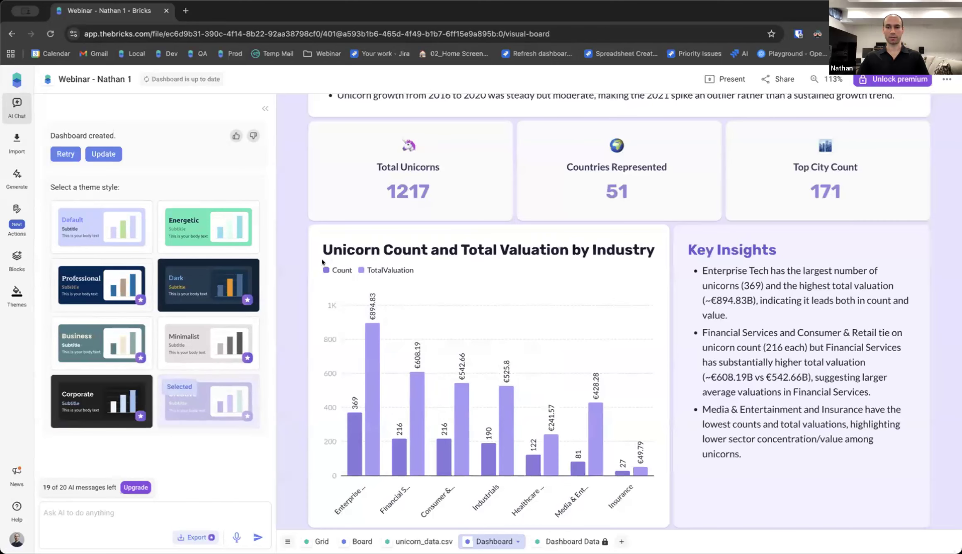
{"action": "scroll", "coordinate": [331, 263], "scroll_direction": "up", "scroll_amount": 3}
{"action": "scroll", "coordinate": [331, 262], "scroll_direction": "down", "scroll_amount": 6}
{"action": "scroll", "coordinate": [331, 263], "scroll_direction": "down", "scroll_amount": 8}
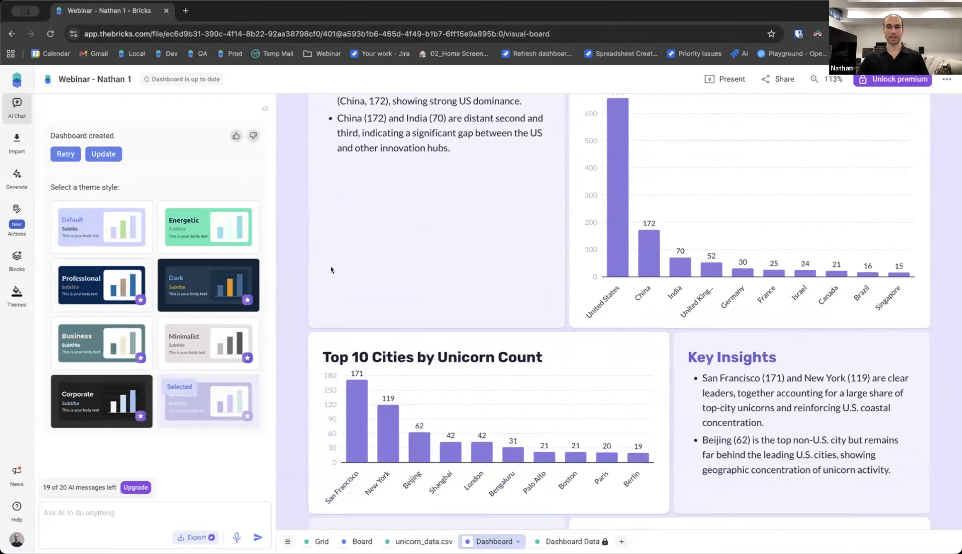
{"action": "scroll", "coordinate": [331, 266], "scroll_direction": "up", "scroll_amount": 9}
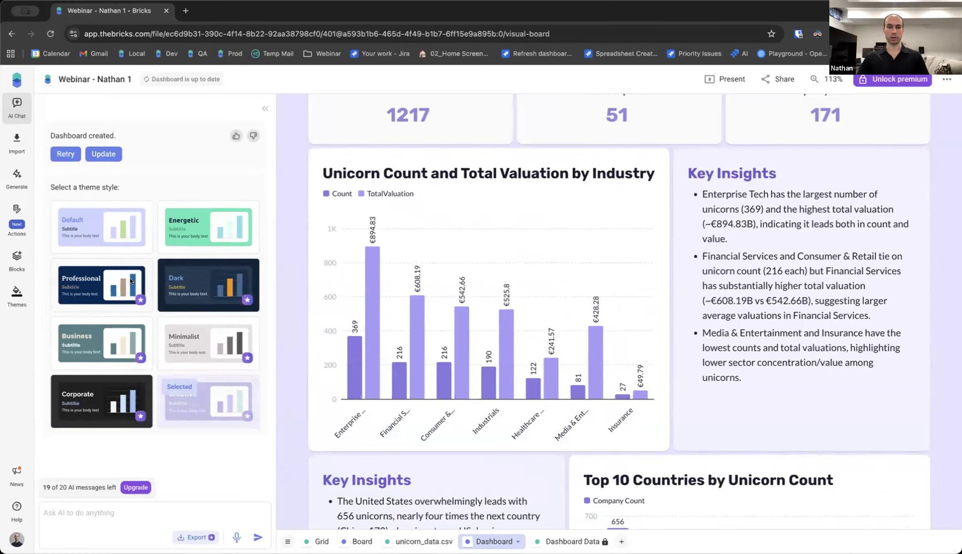
- View the Themes gallery, return to the AI chat and look over the dashboard's overview and insights
{"action": "left_click", "coordinate": [15, 295]}
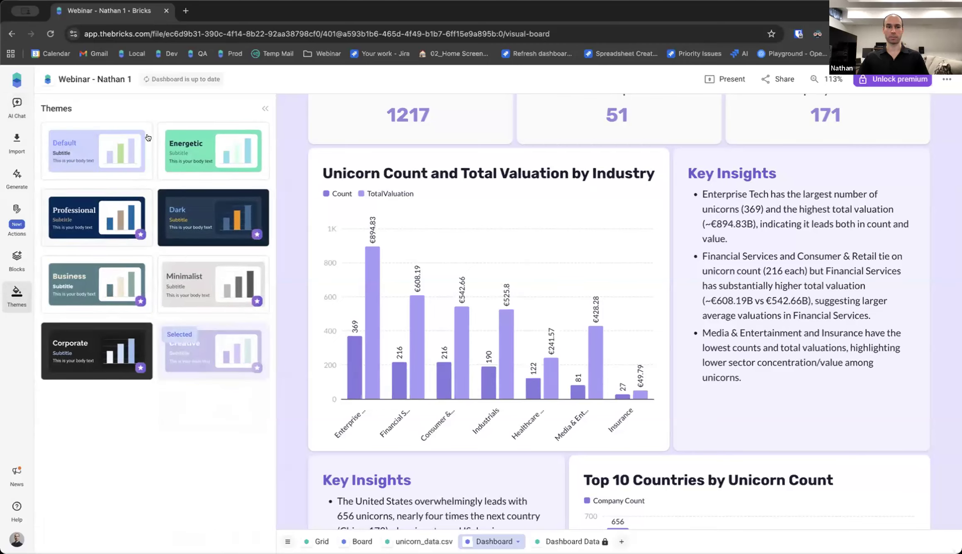
{"action": "left_click", "coordinate": [15, 106]}
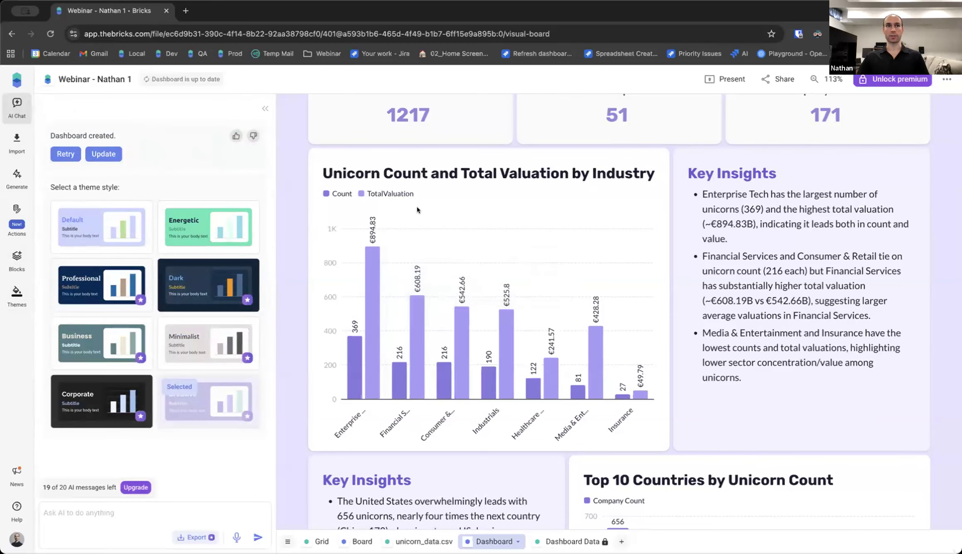
{"action": "scroll", "coordinate": [374, 219], "scroll_direction": "up", "scroll_amount": 1}
{"action": "scroll", "coordinate": [374, 219], "scroll_direction": "up", "scroll_amount": 10}
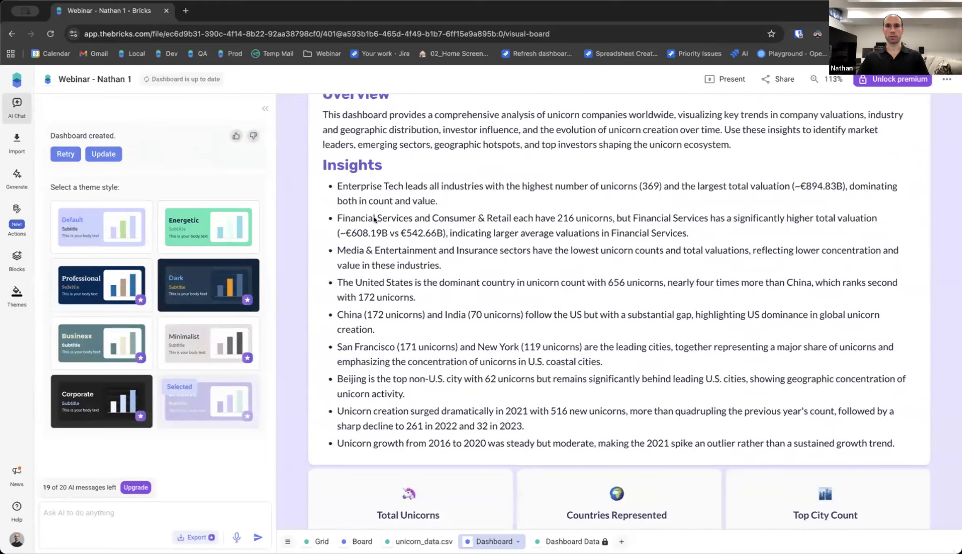
{"action": "scroll", "coordinate": [374, 219], "scroll_direction": "up", "scroll_amount": 3}
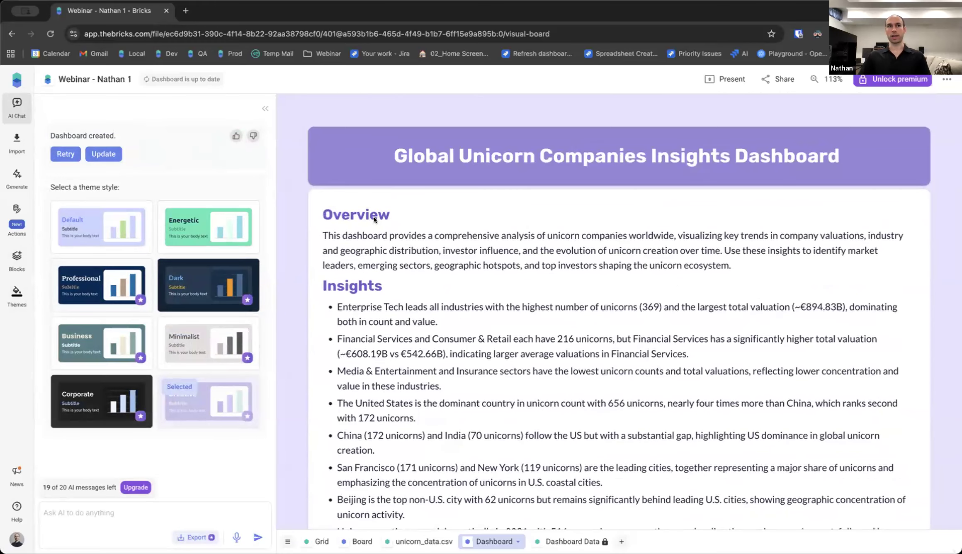
{"action": "scroll", "coordinate": [373, 220], "scroll_direction": "down", "scroll_amount": 1}
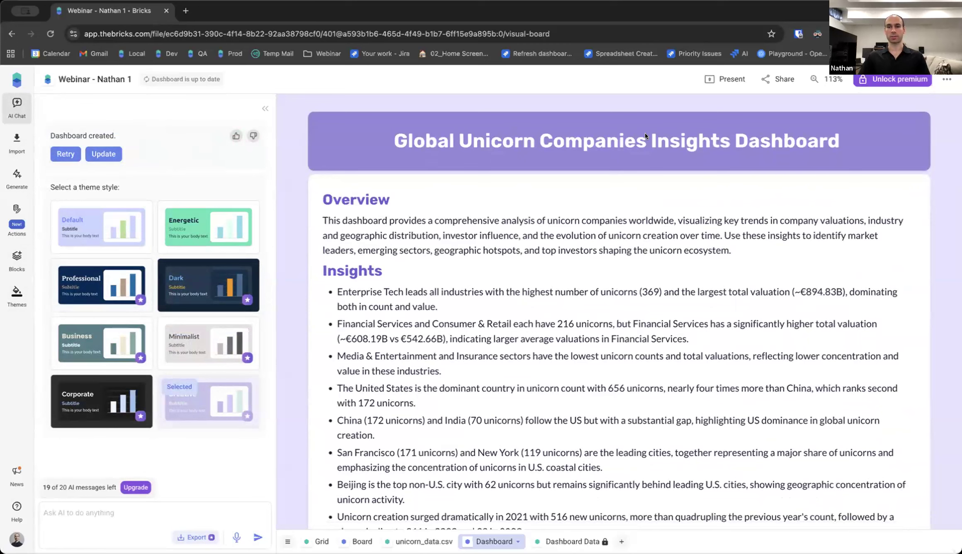
{"action": "scroll", "coordinate": [484, 131], "scroll_direction": "up", "scroll_amount": 1}
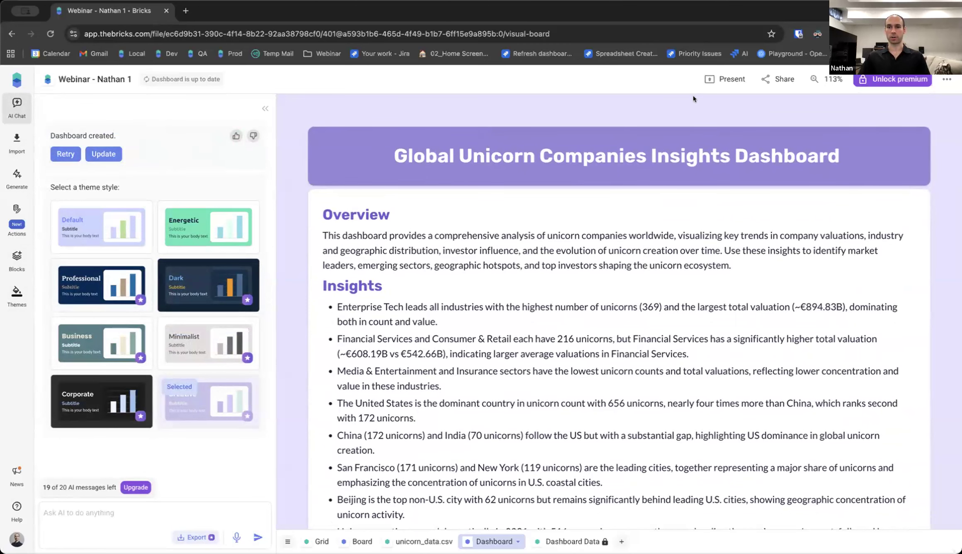
- Open the dashboard's sharing options and view the suggested people to invite
{"action": "left_click", "coordinate": [780, 84]}
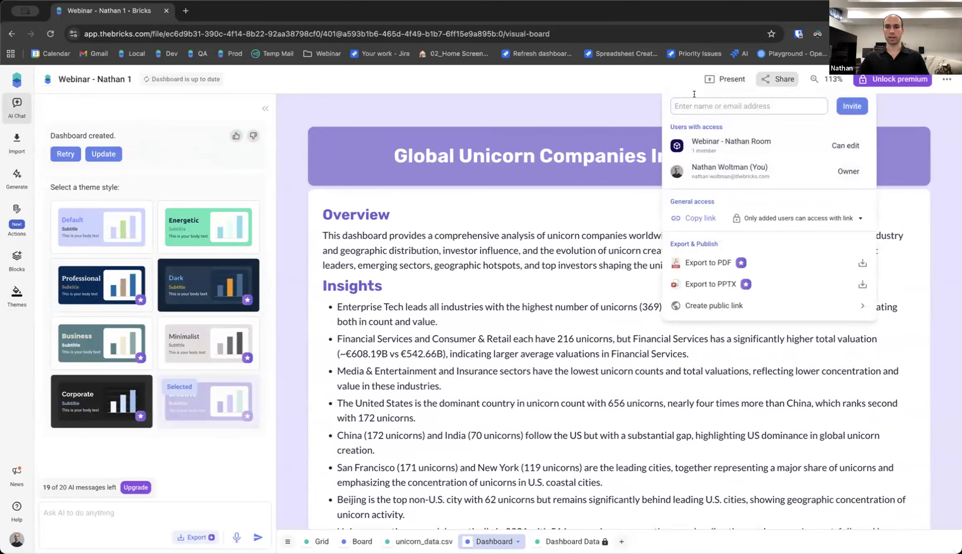
{"action": "left_click", "coordinate": [707, 103]}
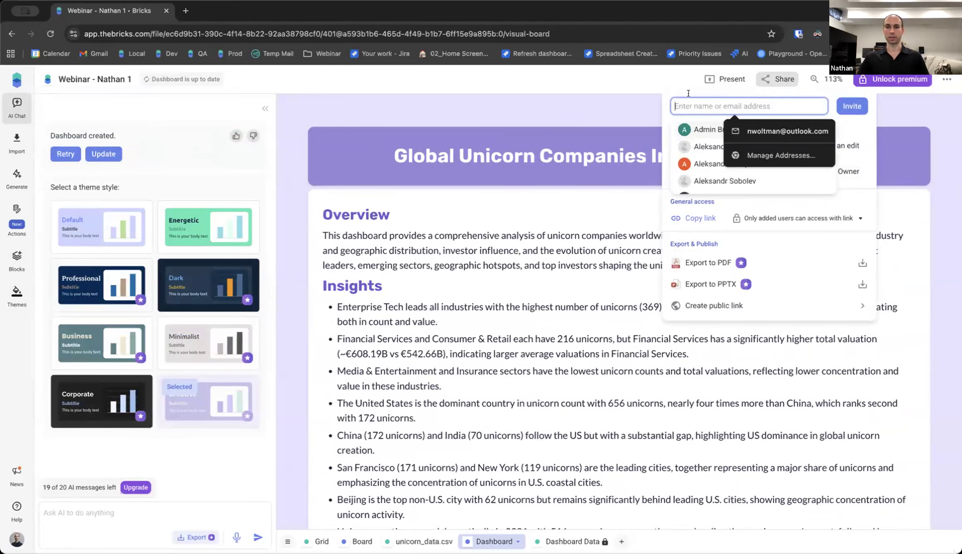
{"action": "left_click", "coordinate": [749, 95]}
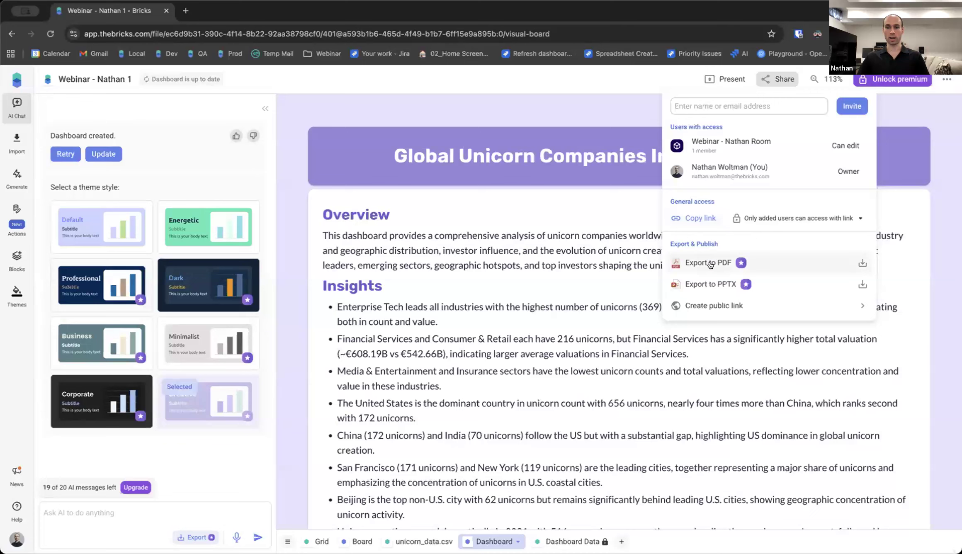
- Create a public link that shares only the Dashboard page and copy the link
{"action": "left_click", "coordinate": [710, 305]}
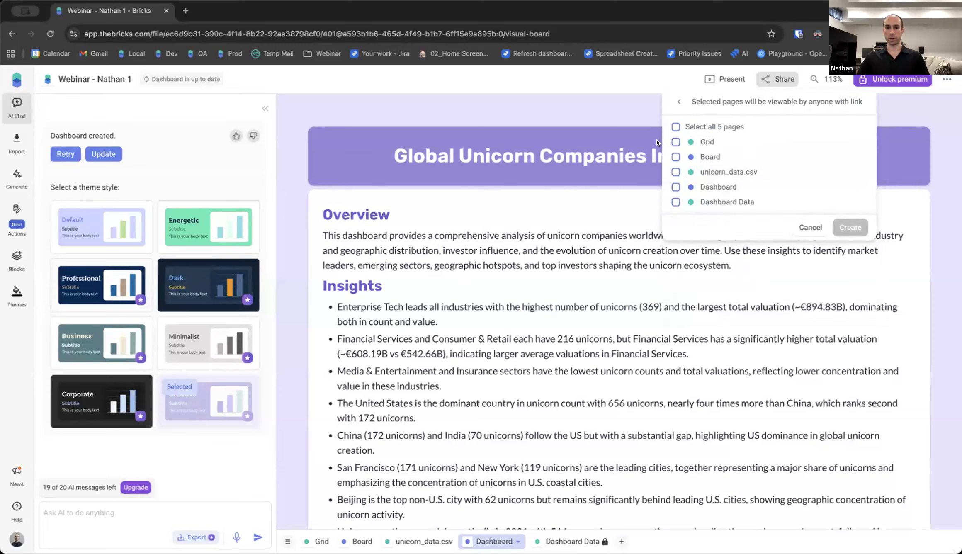
{"action": "left_click", "coordinate": [676, 187]}
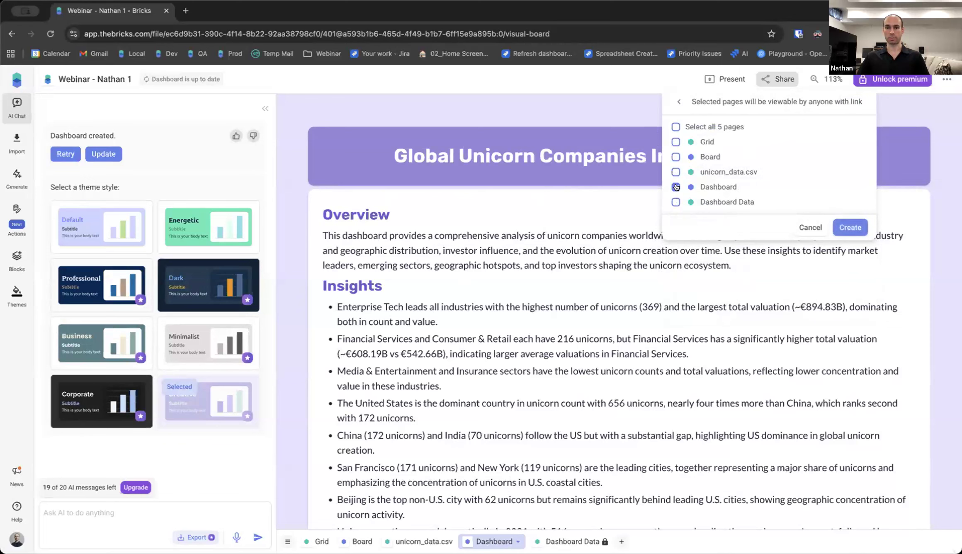
{"action": "left_click", "coordinate": [849, 226]}
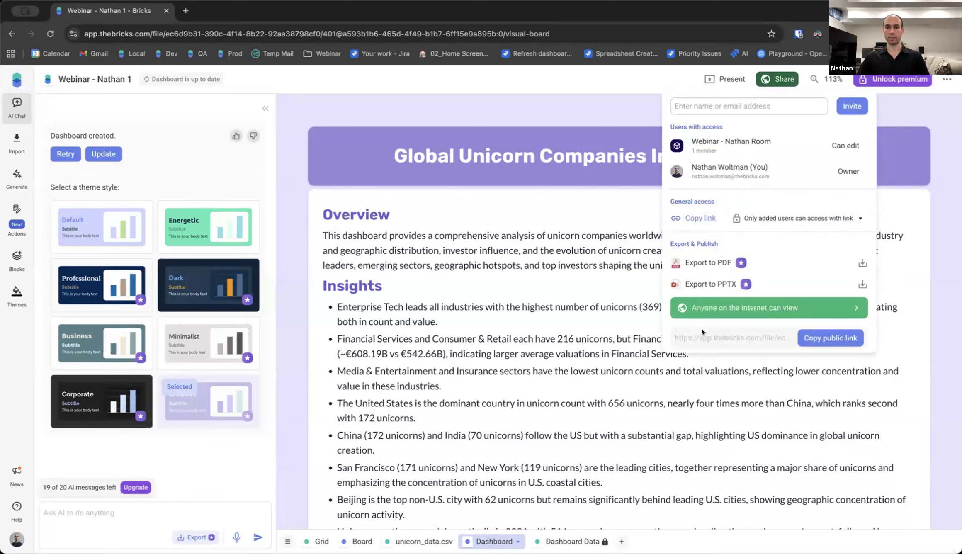
{"action": "left_click", "coordinate": [824, 339]}
- Unpublish all publicly shared pages and close the sharing options
{"action": "left_click", "coordinate": [735, 307]}
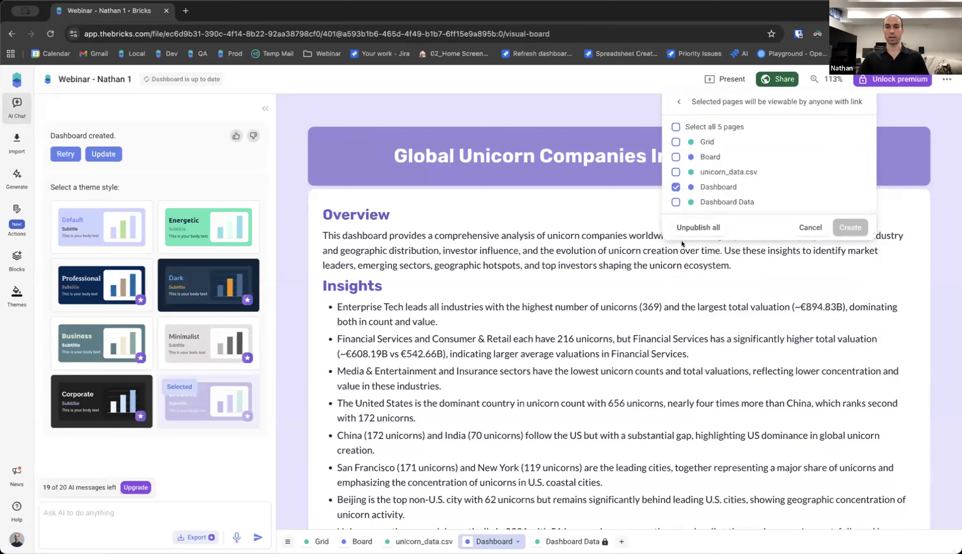
{"action": "left_click", "coordinate": [700, 227]}
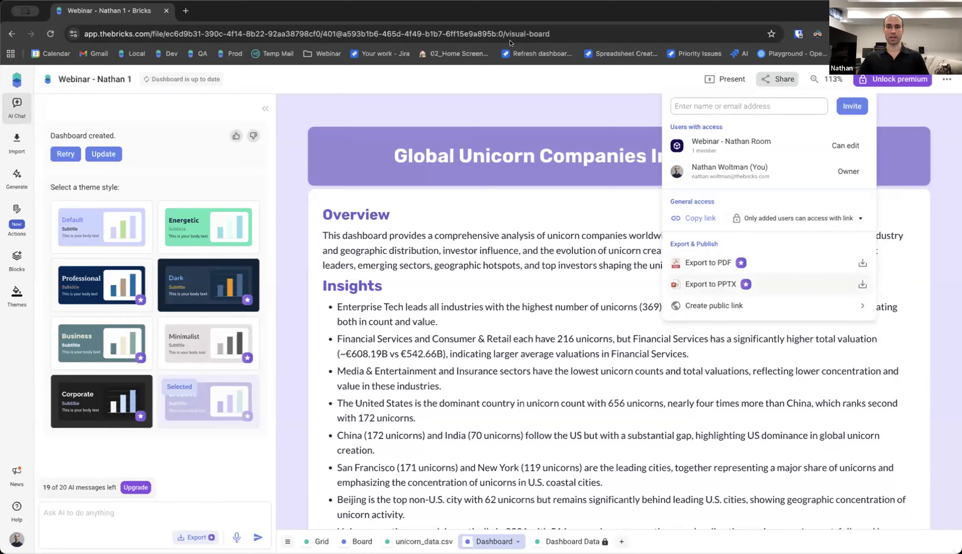
{"action": "left_click", "coordinate": [570, 81]}
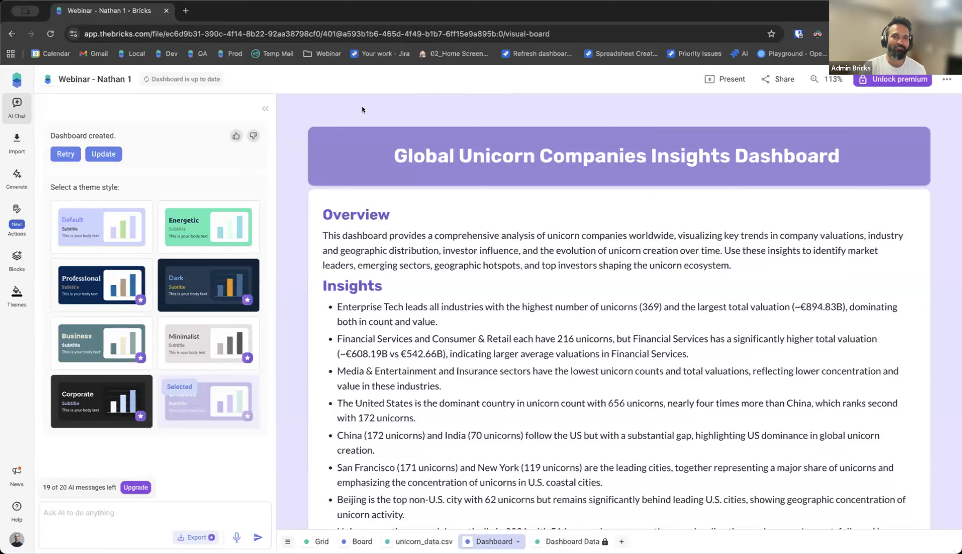
- Look over the dashboard's overview, insights, summary cards and the unicorn count and valuation chart by industry
{"action": "scroll", "coordinate": [363, 103], "scroll_direction": "down", "scroll_amount": 2}
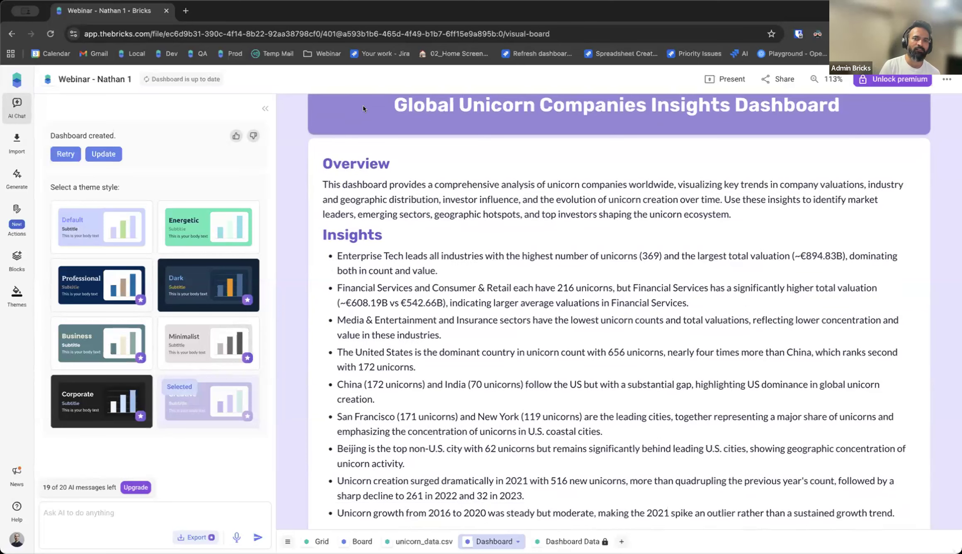
{"action": "scroll", "coordinate": [363, 108], "scroll_direction": "up", "scroll_amount": 2}
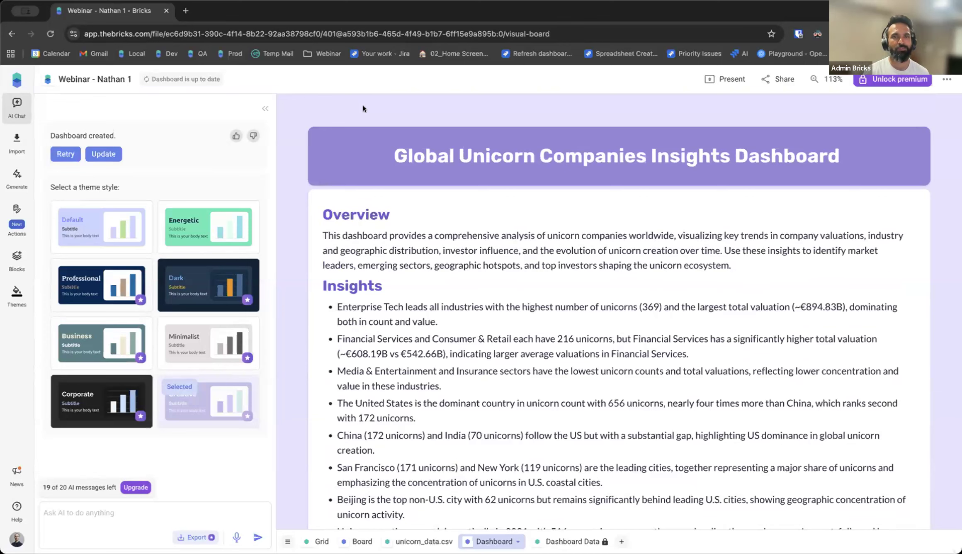
{"action": "scroll", "coordinate": [363, 107], "scroll_direction": "down", "scroll_amount": 15}
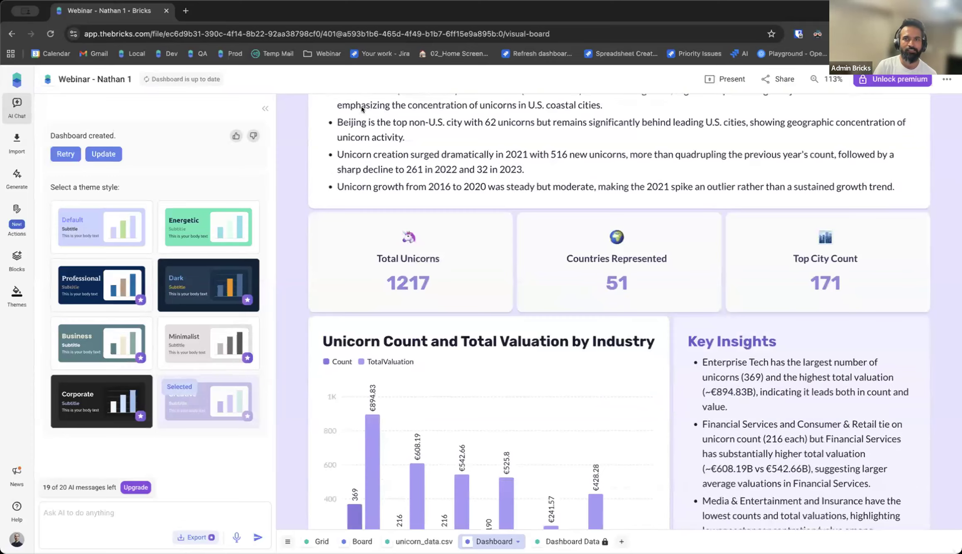
{"action": "scroll", "coordinate": [362, 106], "scroll_direction": "down", "scroll_amount": 4}
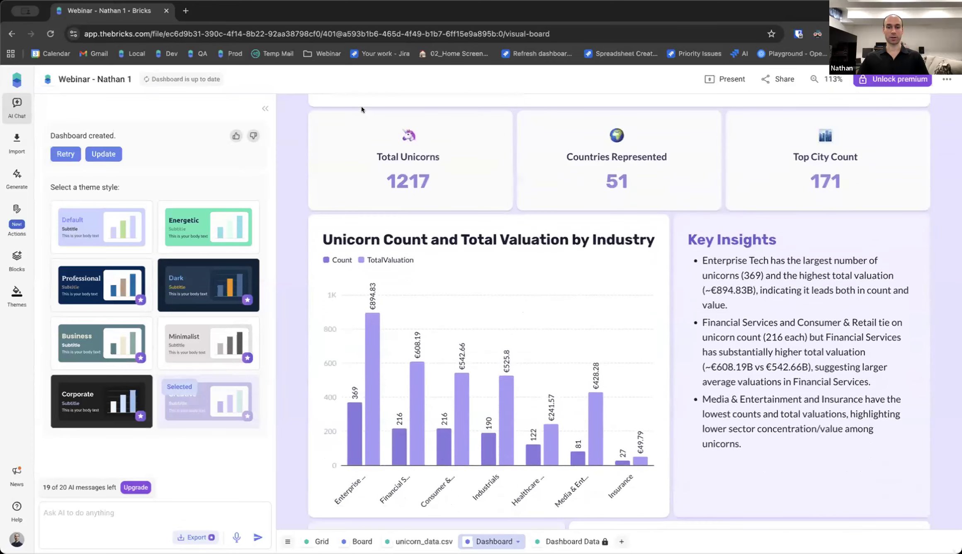
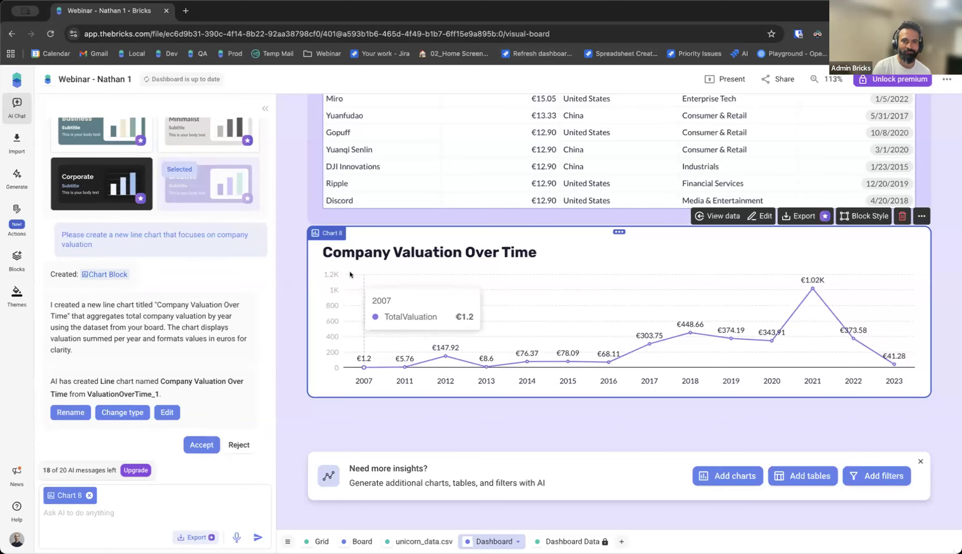
- Open the Company Valuation Over Time chart for editing and change it from a line to a stacked area chart
{"action": "scroll", "coordinate": [382, 272], "scroll_direction": "down", "scroll_amount": 1}
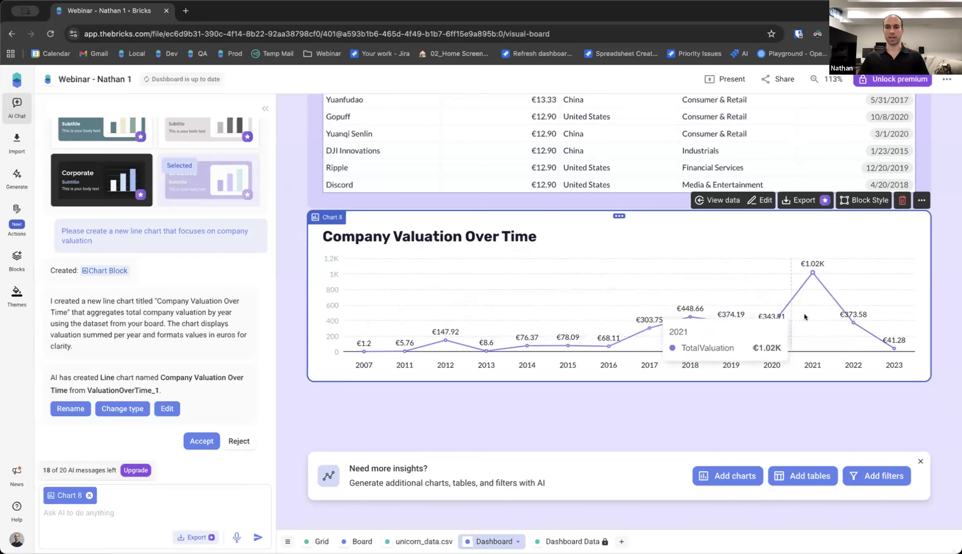
{"action": "left_click", "coordinate": [758, 199]}
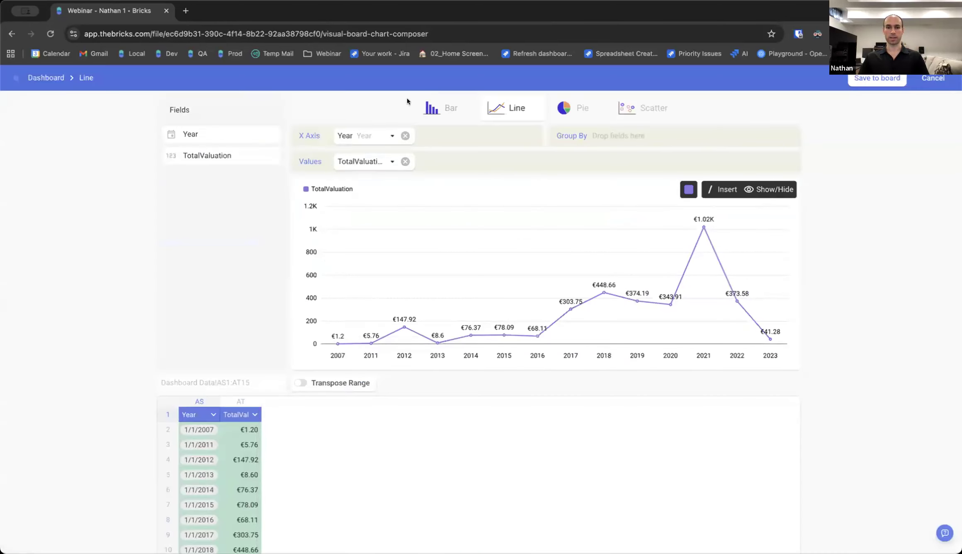
{"action": "left_click", "coordinate": [517, 109]}
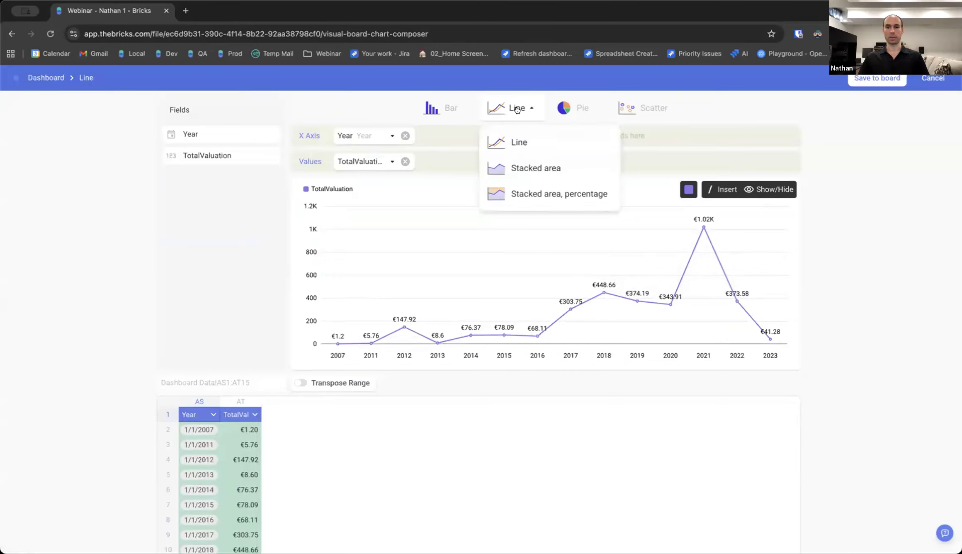
{"action": "left_click", "coordinate": [526, 169]}
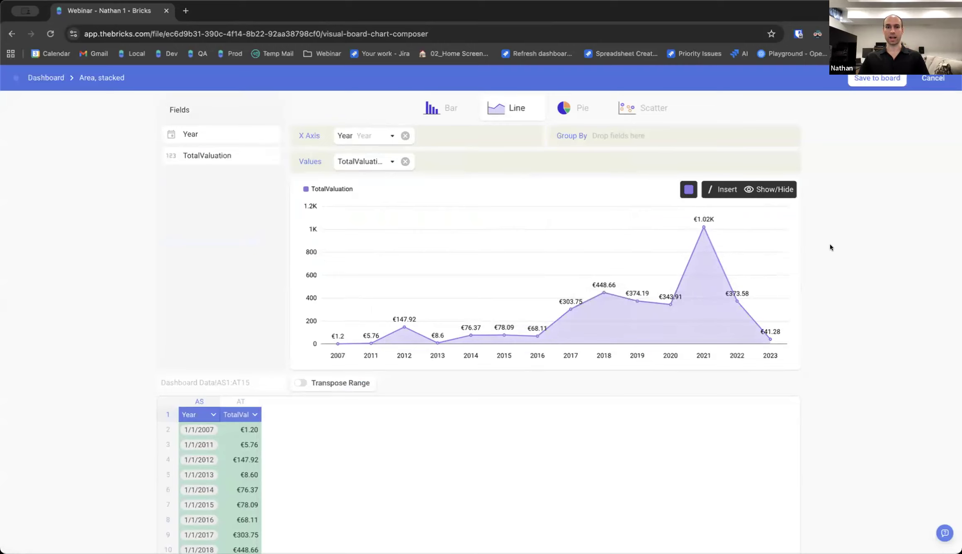
- Recolor the TotalValuation series with the light teal Creative theme color and save the chart to the board
{"action": "left_click", "coordinate": [687, 189]}
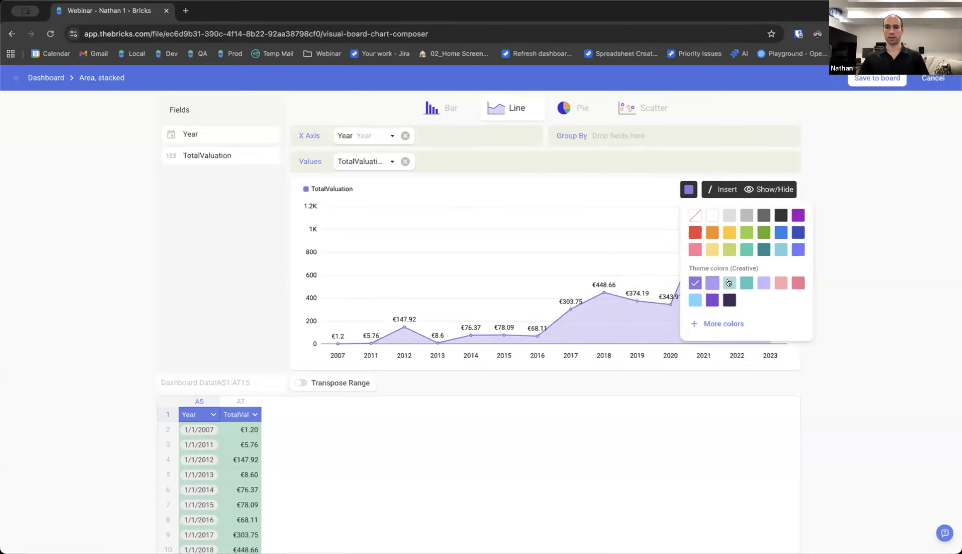
{"action": "left_click", "coordinate": [729, 282]}
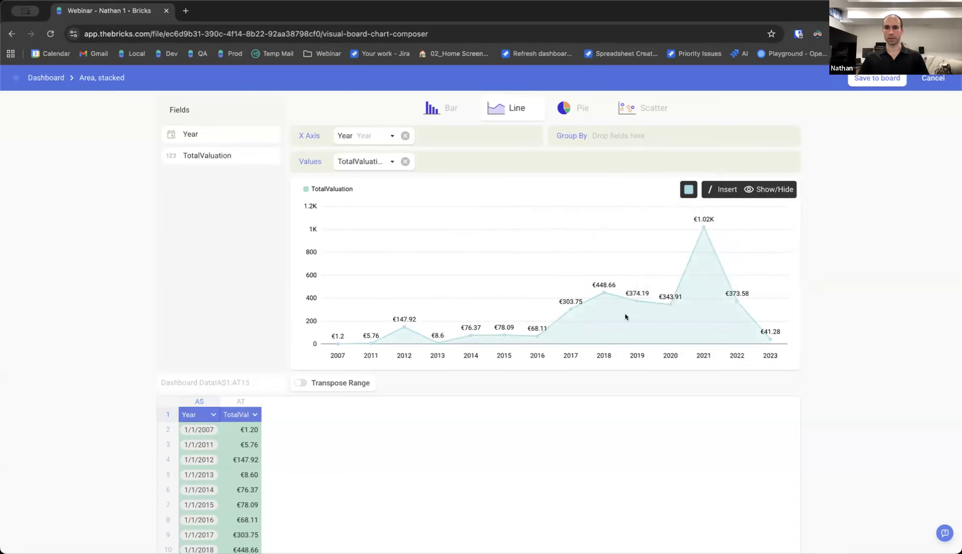
{"action": "left_click", "coordinate": [877, 78]}
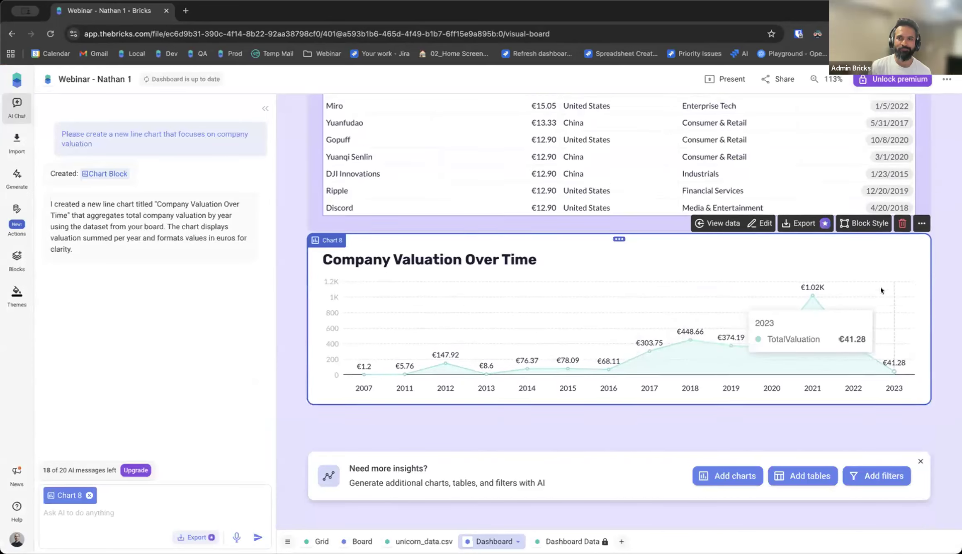
- Move the Company Valuation Over Time chart up the dashboard, directly beneath the Total Unicorns, Countries Represented and Top City Count cards
{"action": "scroll", "coordinate": [880, 287], "scroll_direction": "up", "scroll_amount": 1}
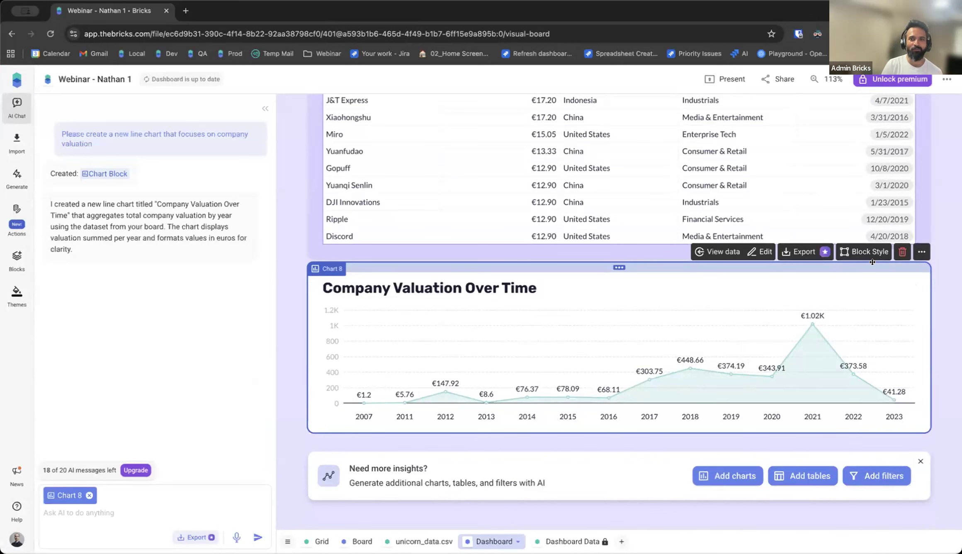
{"action": "mouse_move", "coordinate": [443, 323]}
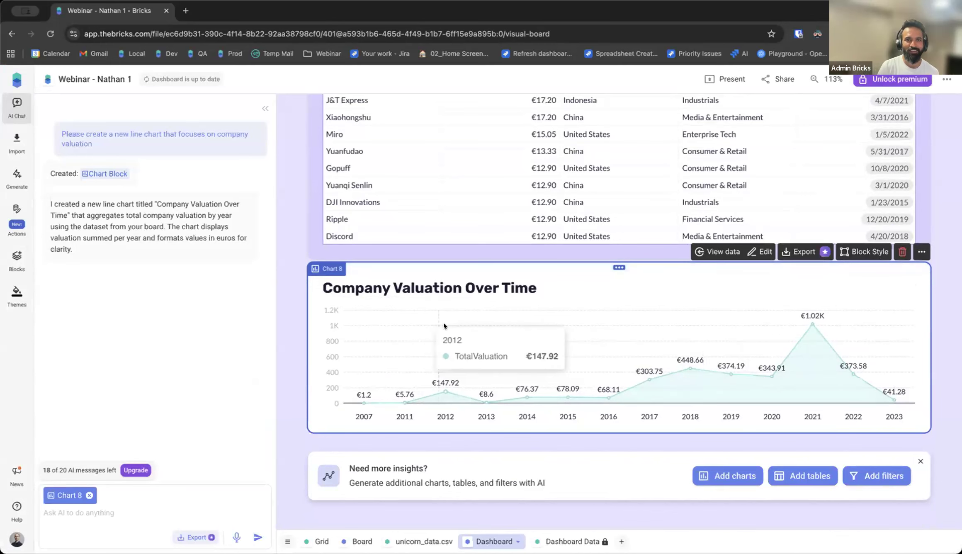
{"action": "scroll", "coordinate": [443, 322], "scroll_direction": "up", "scroll_amount": 1}
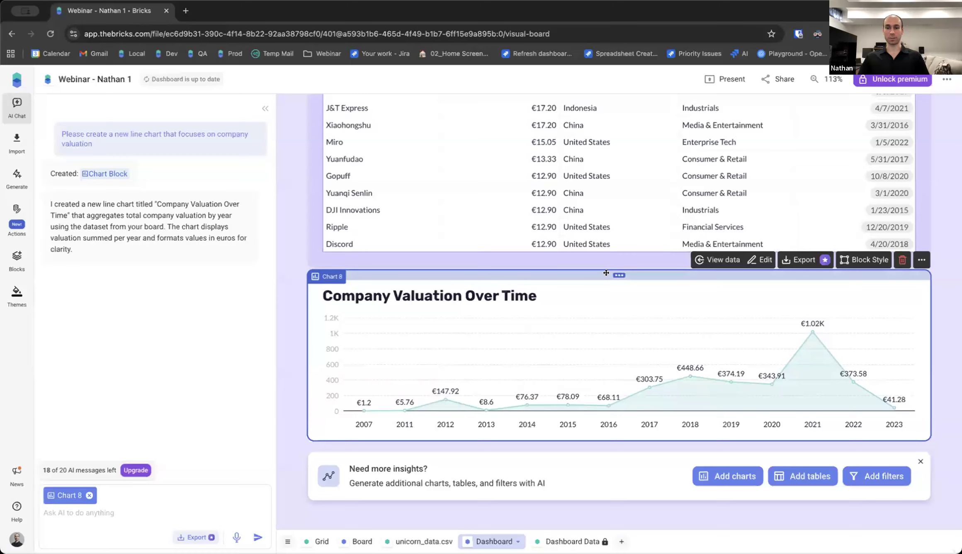
{"action": "left_click_drag", "start_coordinate": [602, 272], "coordinate": [598, 401]}
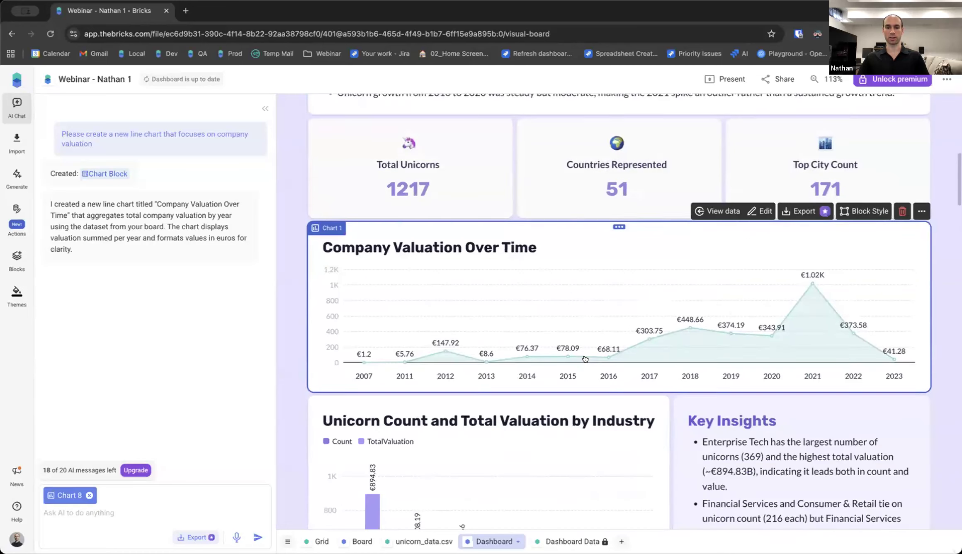
- Try to reposition the Unicorn Count and Total Valuation by Industry chart and check the surrounding layout
{"action": "scroll", "coordinate": [514, 199], "scroll_direction": "down", "scroll_amount": 1}
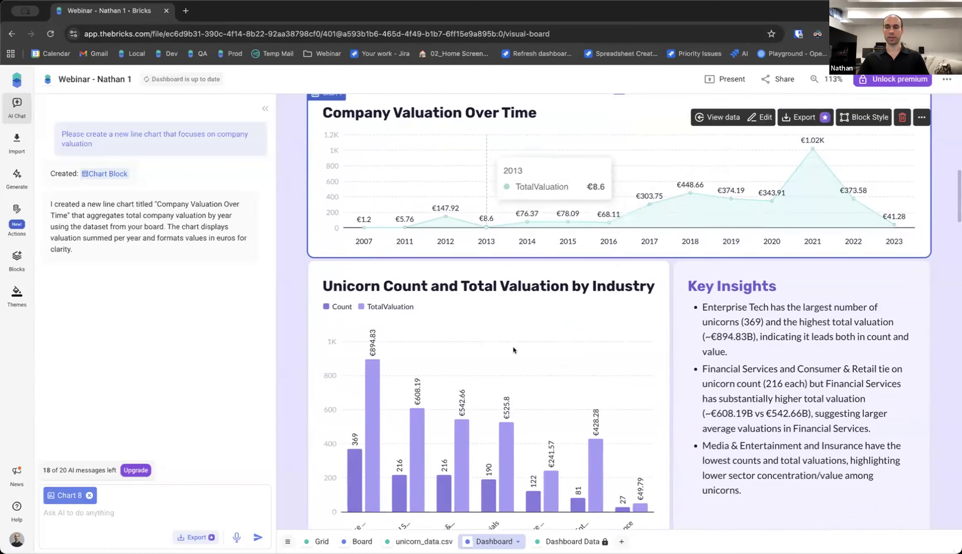
{"action": "left_click_drag", "start_coordinate": [505, 268], "coordinate": [533, 282]}
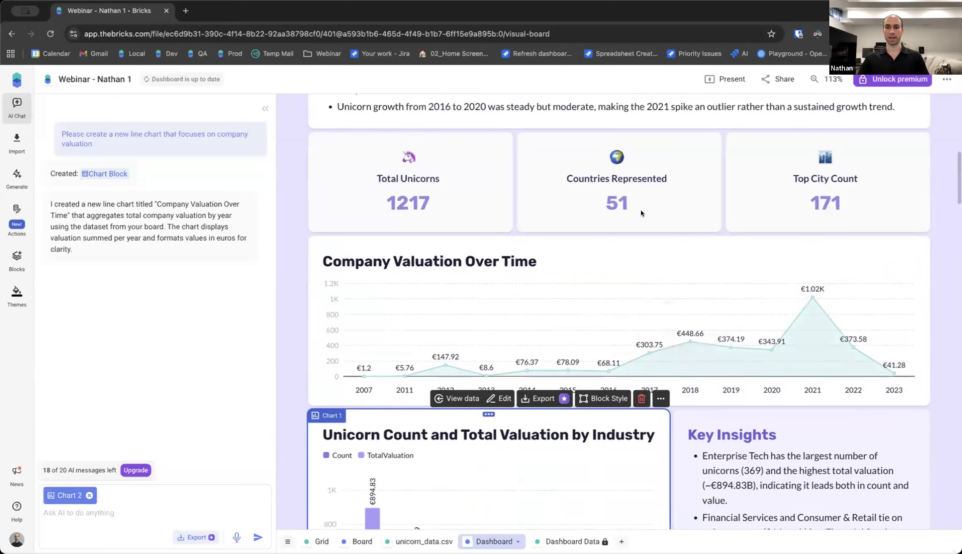
{"action": "mouse_move", "coordinate": [643, 315]}
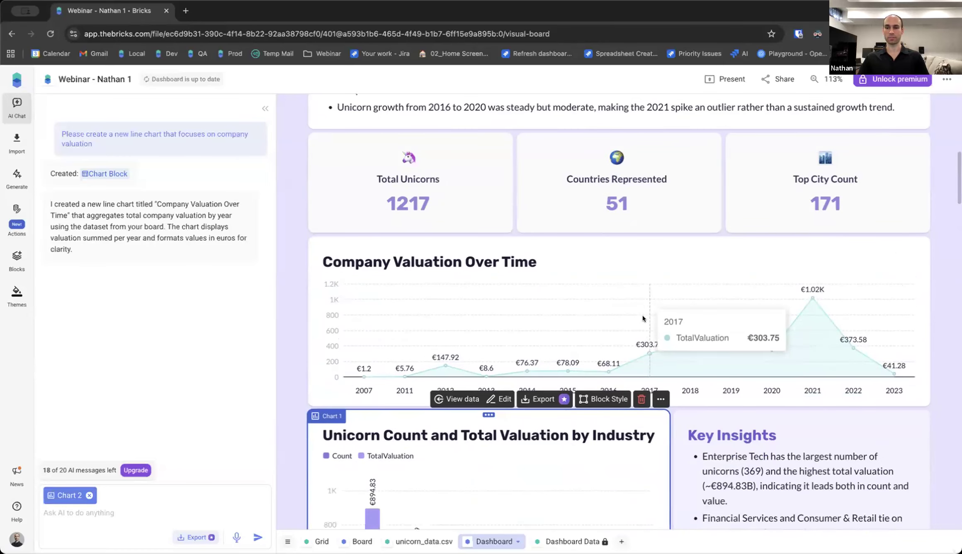
{"action": "scroll", "coordinate": [643, 318], "scroll_direction": "down", "scroll_amount": 5}
{"action": "scroll", "coordinate": [877, 182], "scroll_direction": "up", "scroll_amount": 3}
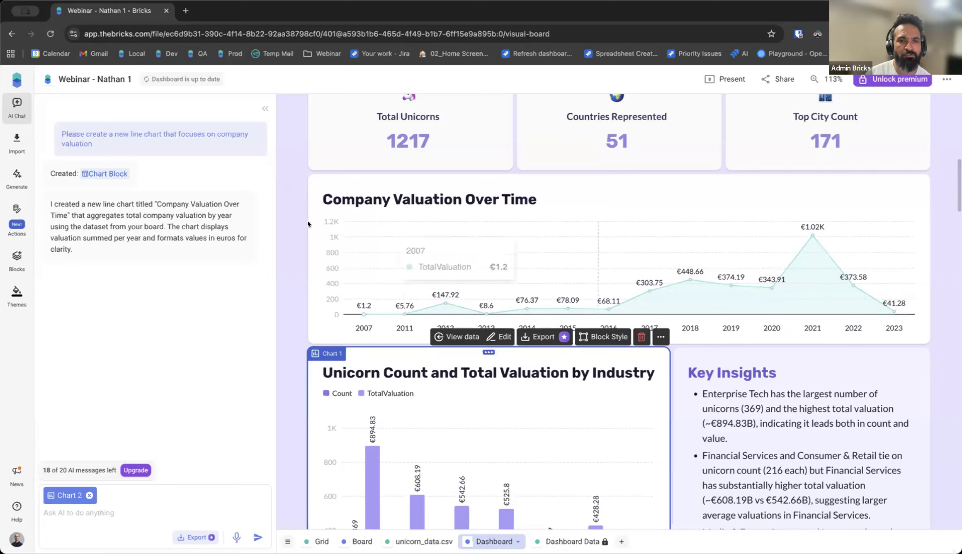
{"action": "left_click", "coordinate": [287, 223]}
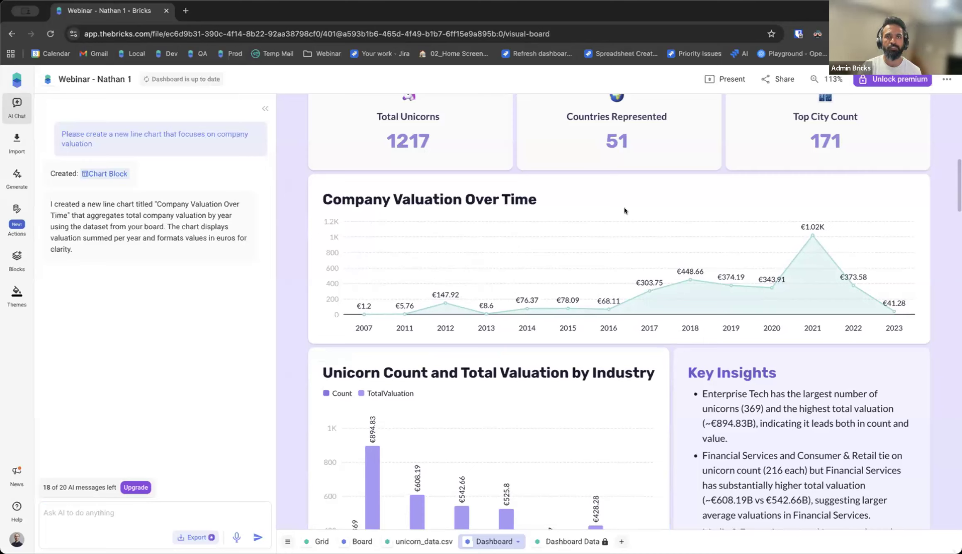
- Reopen the Company Valuation Over Time chart in the chart editor and examine its yearly source data
{"action": "left_click", "coordinate": [851, 186]}
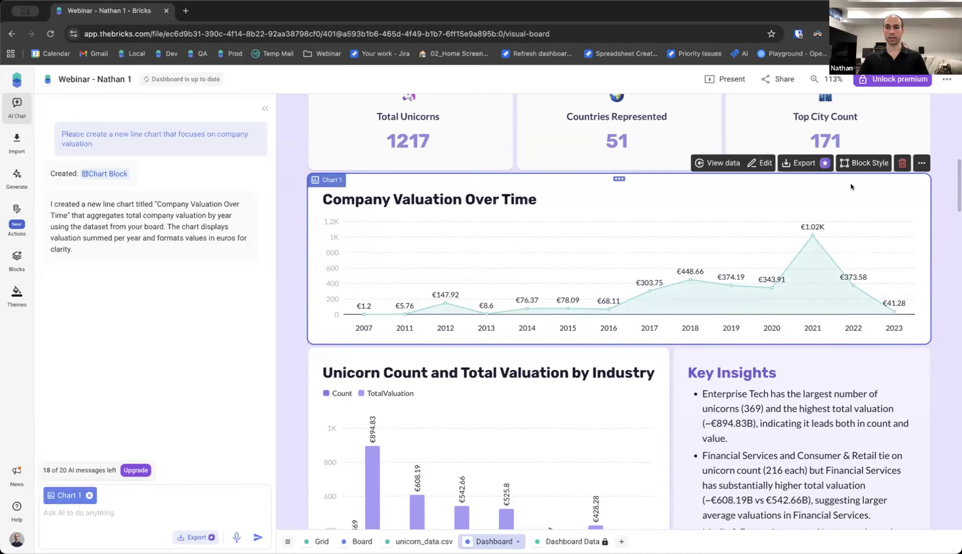
{"action": "left_click", "coordinate": [759, 164]}
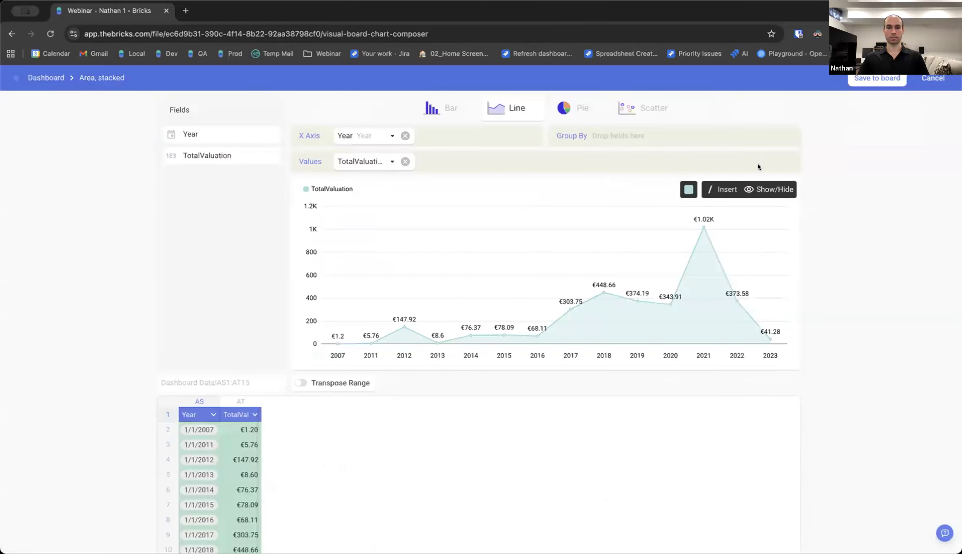
{"action": "scroll", "coordinate": [500, 320], "scroll_direction": "down", "scroll_amount": 1}
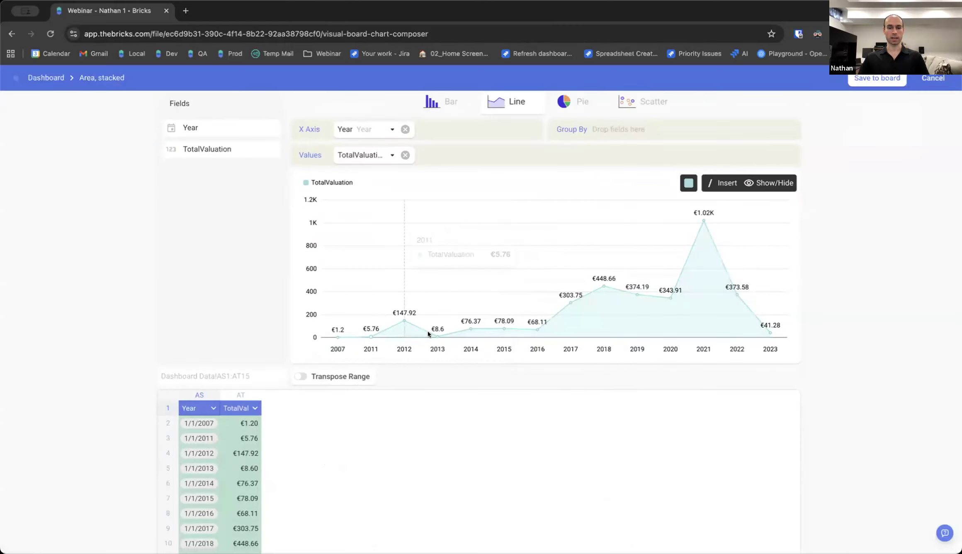
{"action": "scroll", "coordinate": [428, 330], "scroll_direction": "down", "scroll_amount": 1}
{"action": "scroll", "coordinate": [428, 329], "scroll_direction": "up", "scroll_amount": 2}
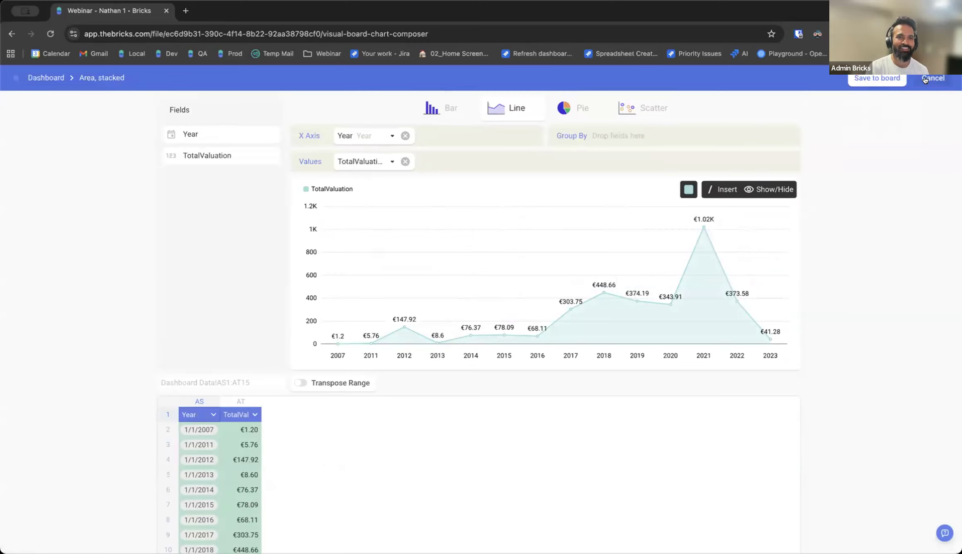
{"action": "scroll", "coordinate": [418, 353], "scroll_direction": "down", "scroll_amount": 2}
{"action": "scroll", "coordinate": [218, 379], "scroll_direction": "down", "scroll_amount": 2}
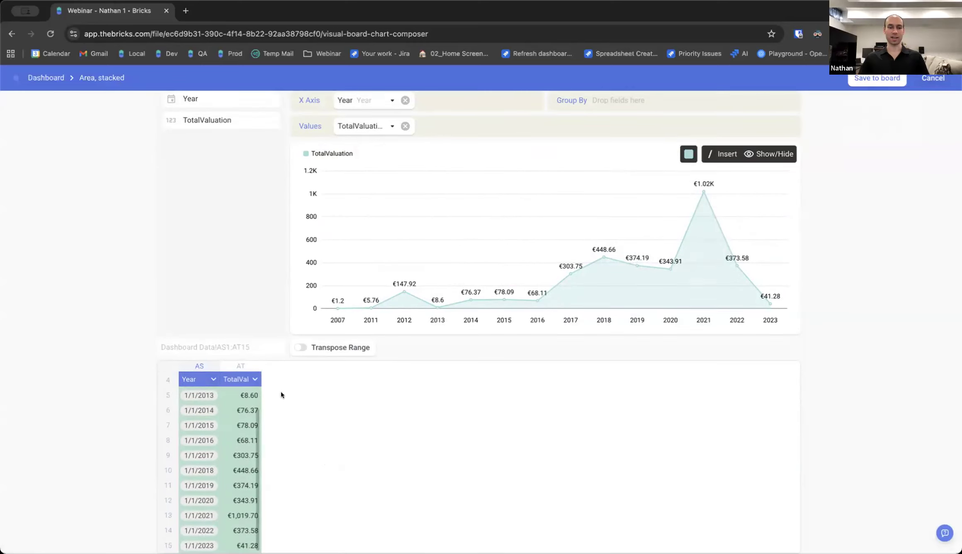
- Filter the chart's Year column to exclude 1/1/2007 and save the updated valuation chart to the board
{"action": "scroll", "coordinate": [195, 400], "scroll_direction": "up", "scroll_amount": 2}
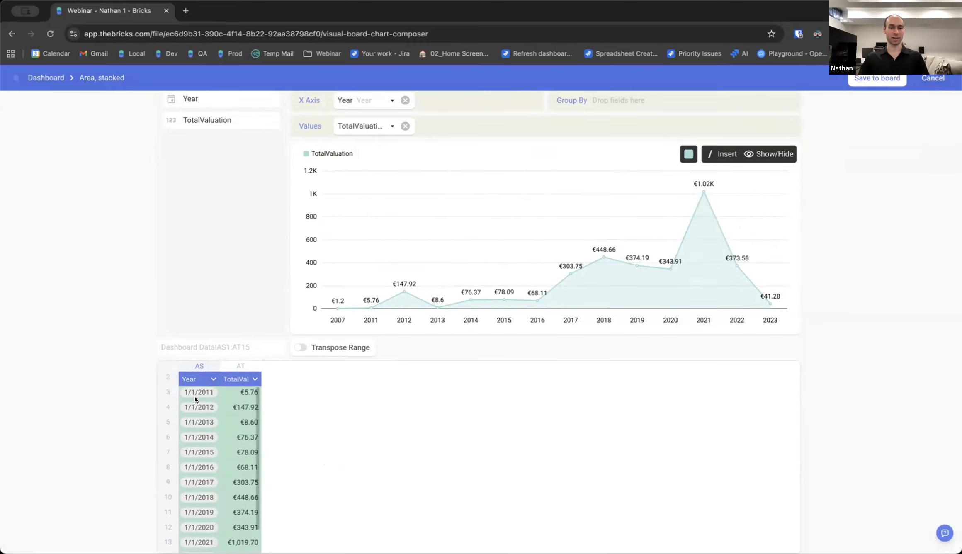
{"action": "left_click", "coordinate": [212, 377]}
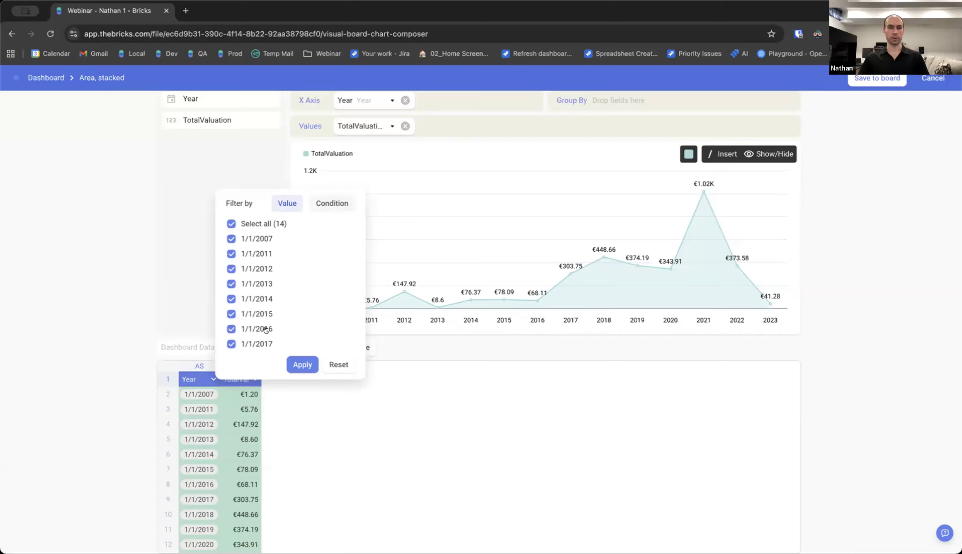
{"action": "left_click", "coordinate": [230, 238]}
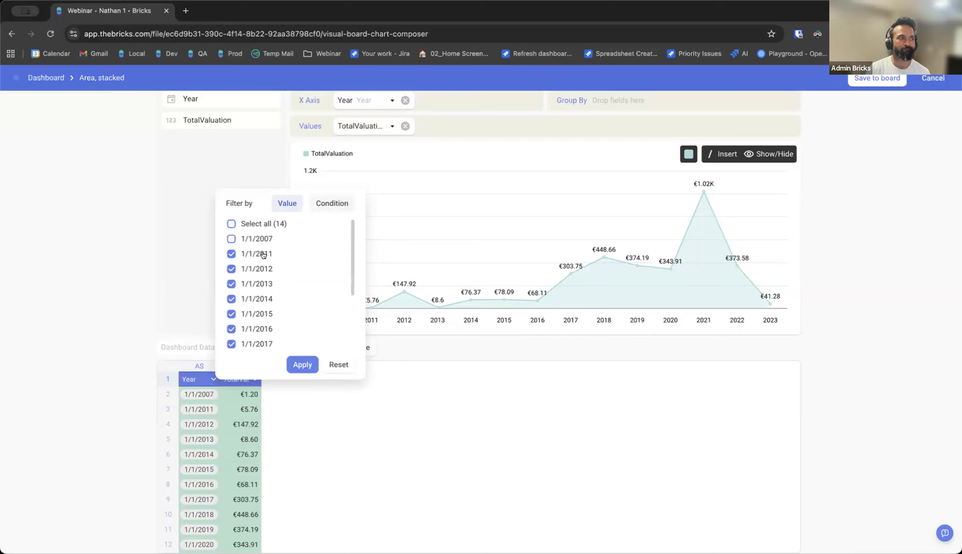
{"action": "left_click", "coordinate": [302, 363]}
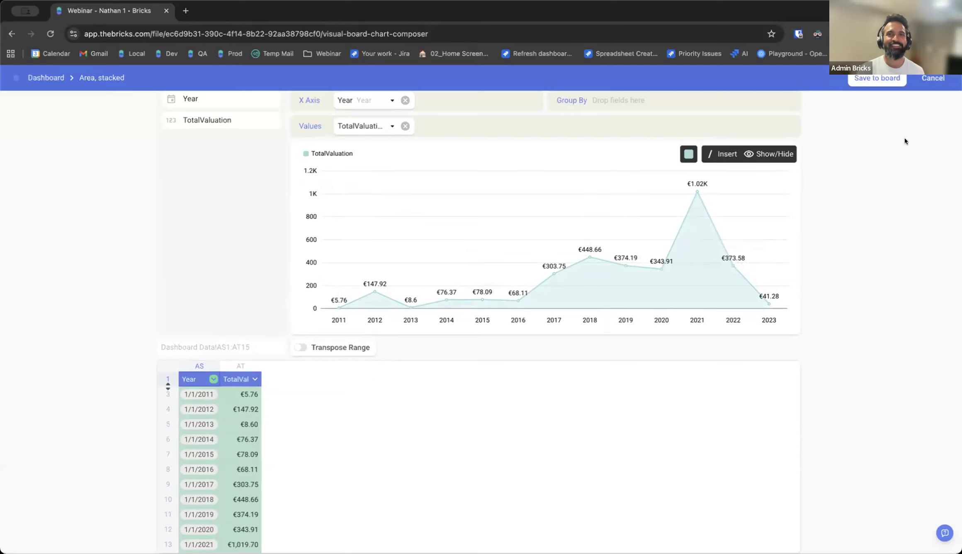
{"action": "left_click", "coordinate": [893, 77]}
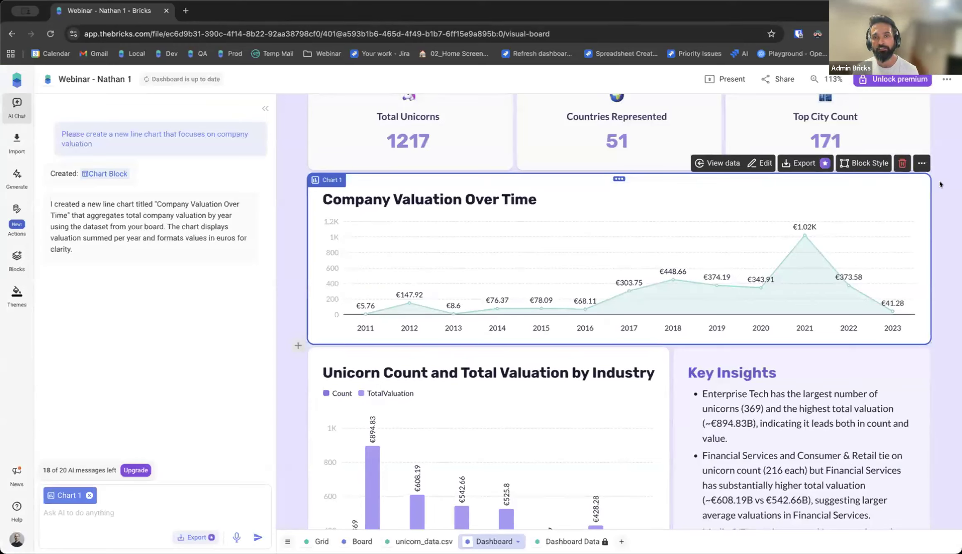
{"action": "left_click", "coordinate": [943, 171]}
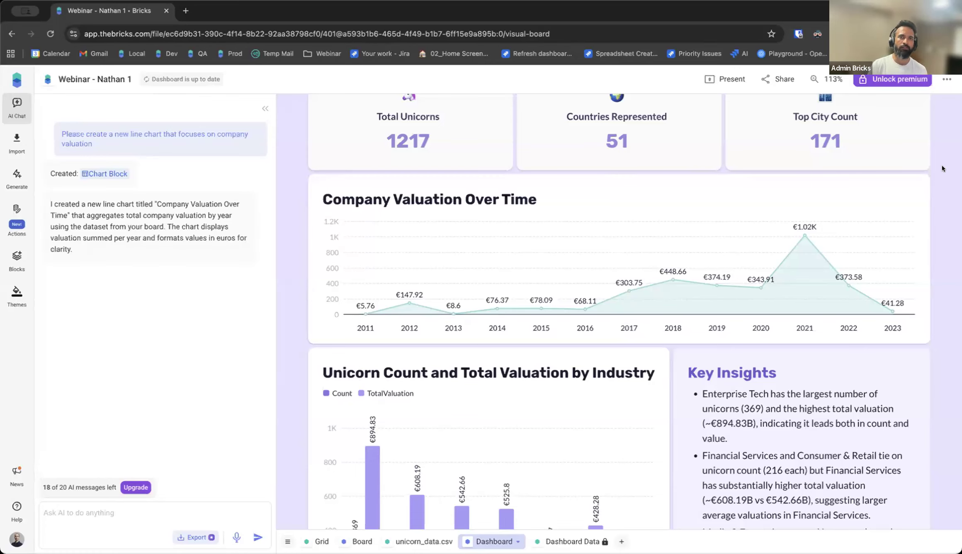
- Narrow the Global Unicorn Companies Insights Dashboard title block to free up an empty block beside it in the same row
{"action": "scroll", "coordinate": [942, 168], "scroll_direction": "up", "scroll_amount": 4}
{"action": "scroll", "coordinate": [943, 168], "scroll_direction": "up", "scroll_amount": 8}
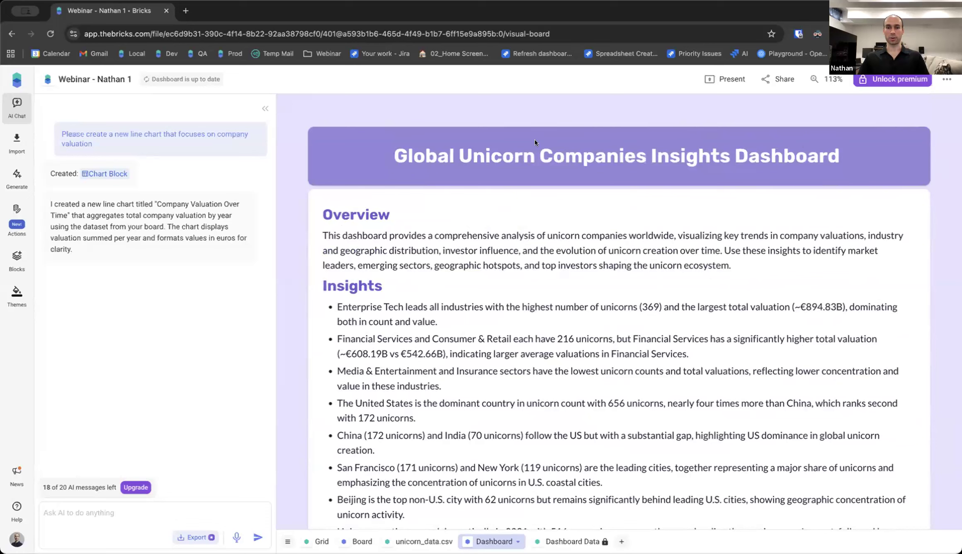
{"action": "left_click", "coordinate": [856, 141]}
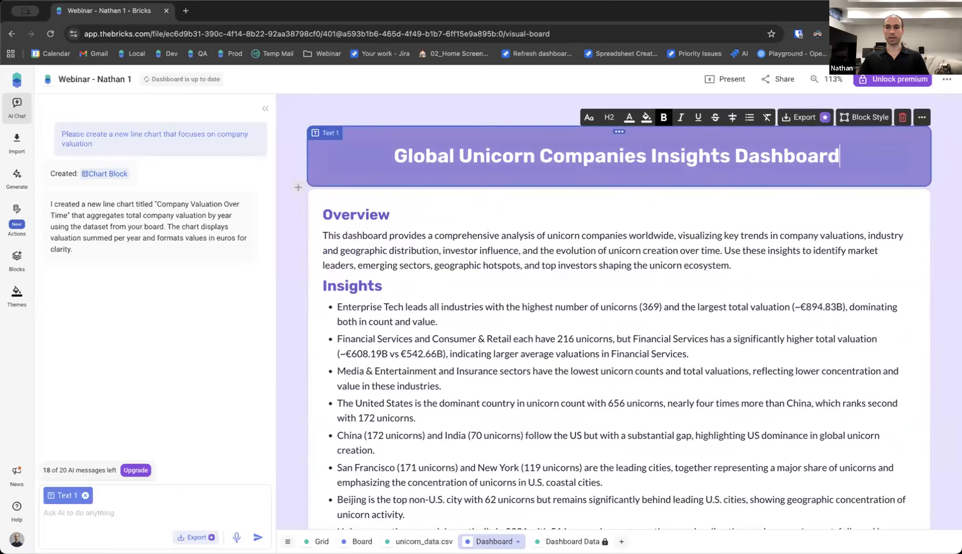
{"action": "left_click_drag", "start_coordinate": [752, 152], "coordinate": [660, 163]}
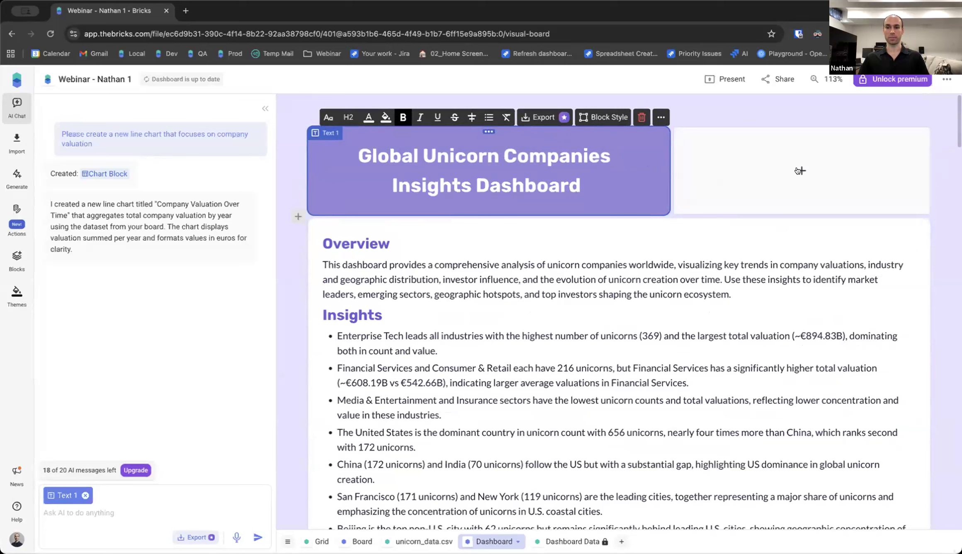
- Turn the empty block beside the dashboard title into an image block and upload the Bricks logo into it
{"action": "left_click", "coordinate": [799, 171]}
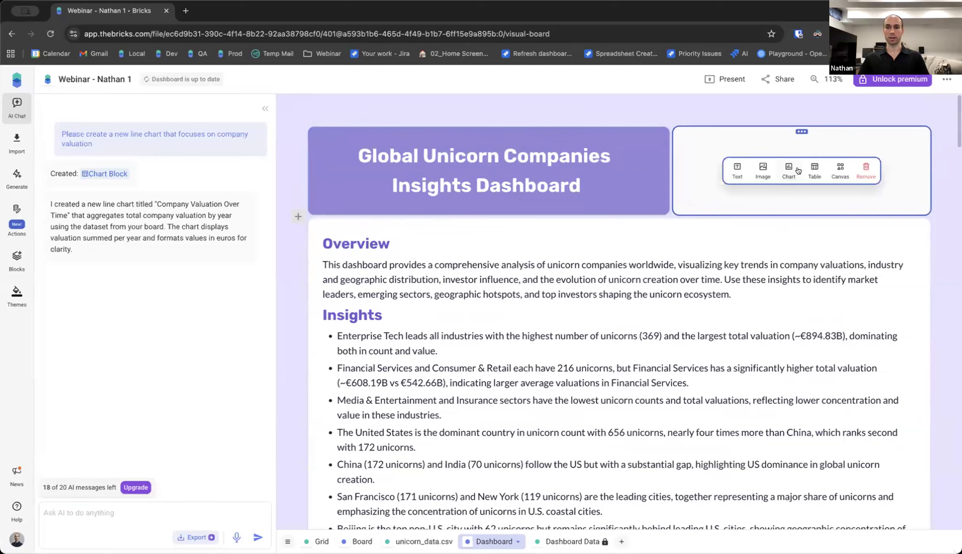
{"action": "left_click", "coordinate": [758, 166]}
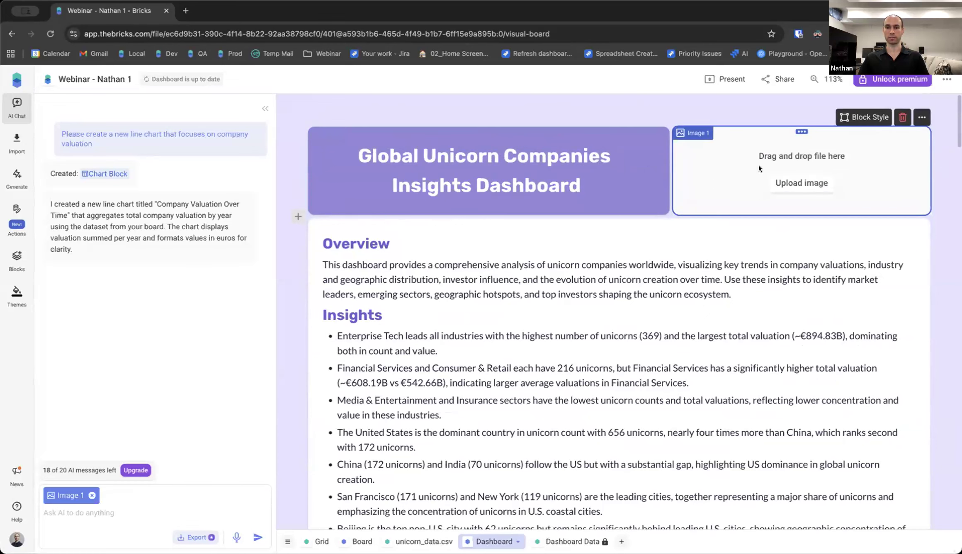
{"action": "left_click", "coordinate": [790, 187]}
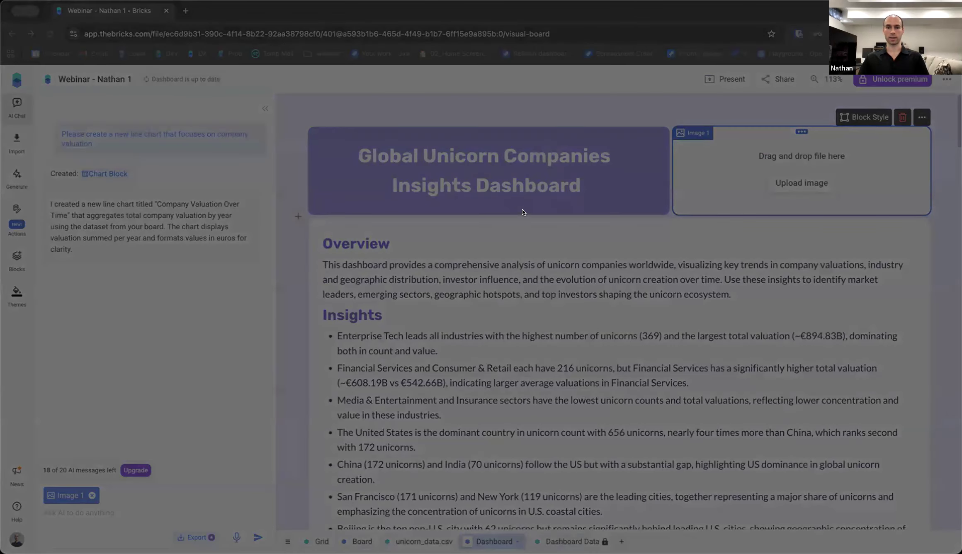
{"action": "double_click", "coordinate": [522, 210]}
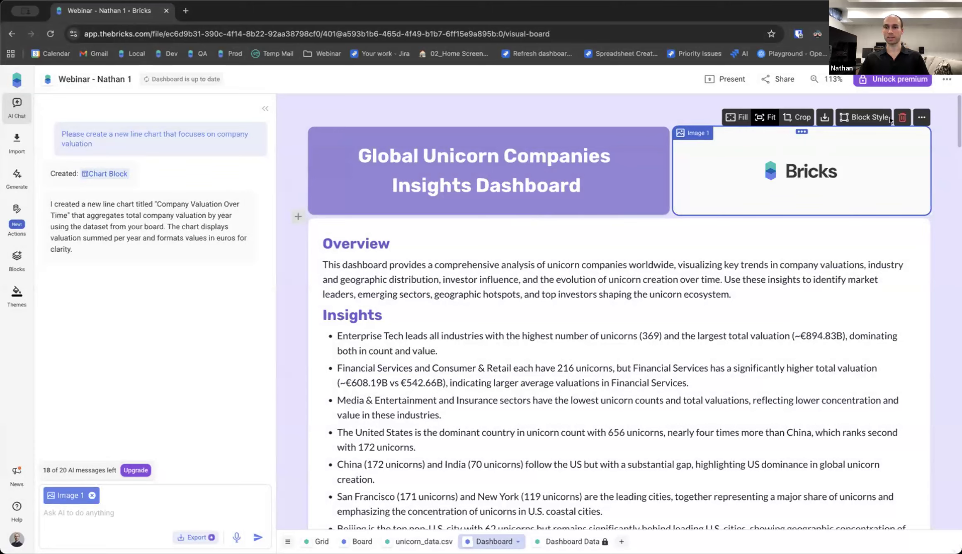
- Change the board's background color to the light teal Creative theme color after trying a standard light blue
{"action": "left_click", "coordinate": [947, 77]}
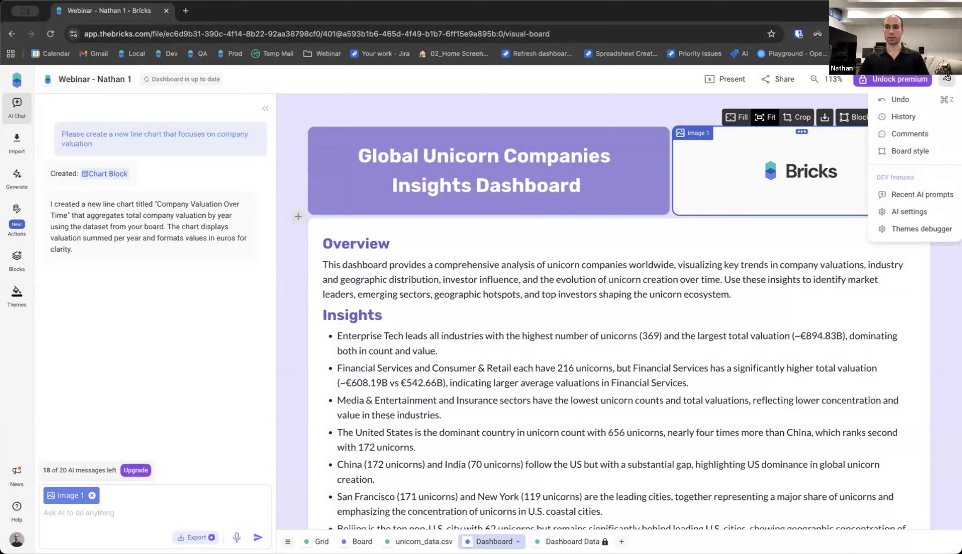
{"action": "left_click", "coordinate": [918, 150]}
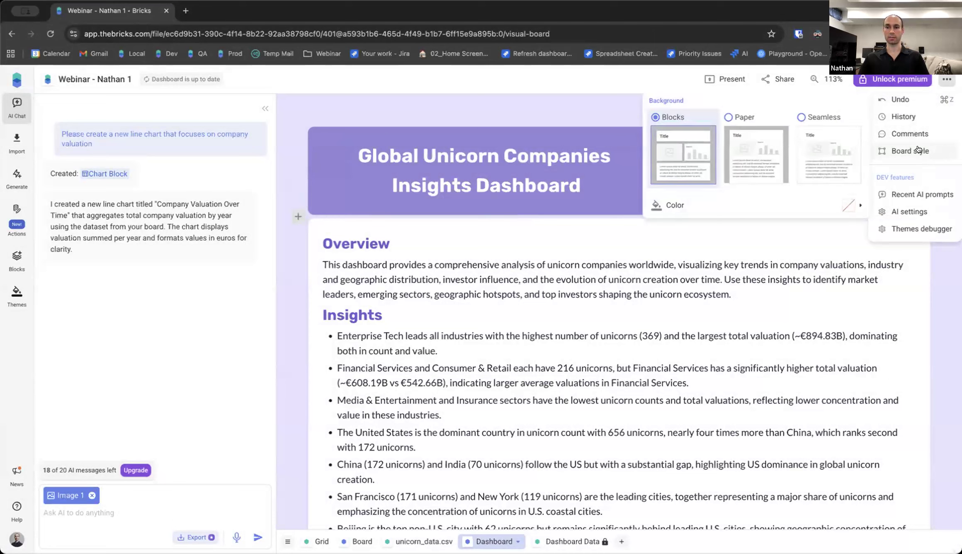
{"action": "left_click", "coordinate": [678, 206]}
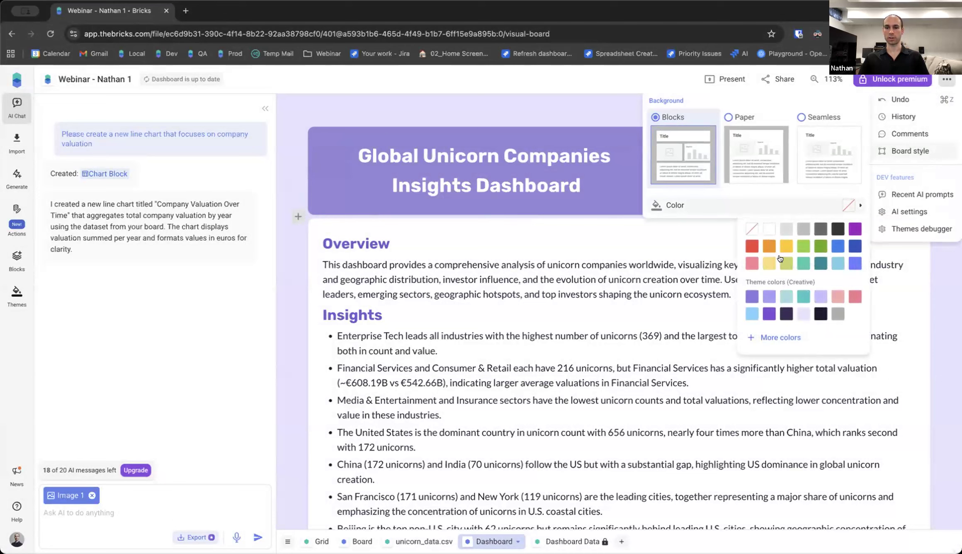
{"action": "left_click", "coordinate": [837, 263]}
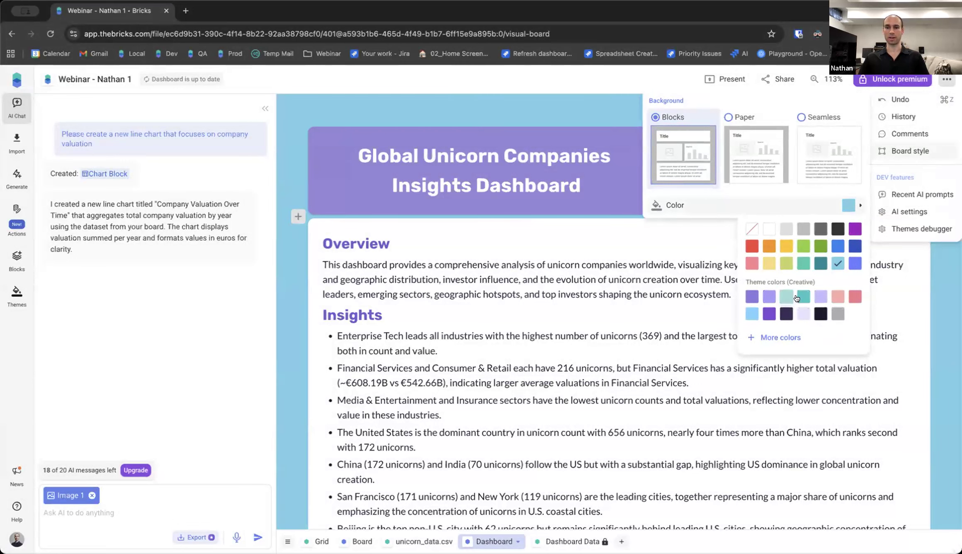
{"action": "left_click", "coordinate": [782, 296]}
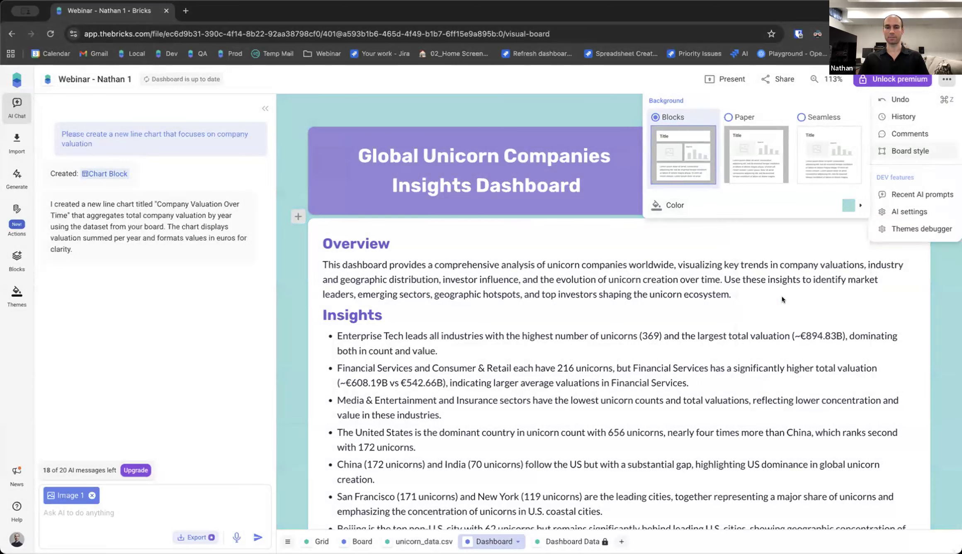
{"action": "left_click", "coordinate": [561, 88]}
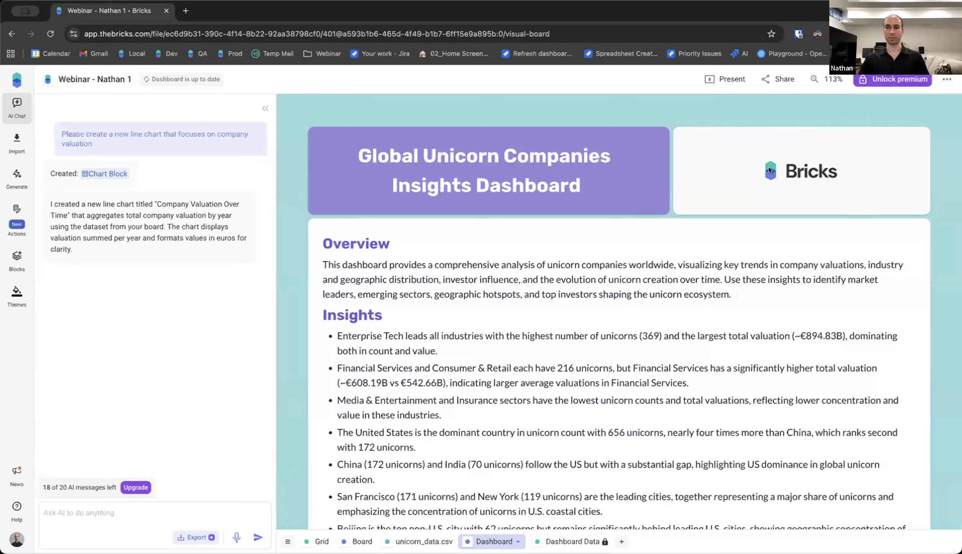
- Set the title block's background to the light blue Creative theme color after trying the darker teal
{"action": "left_click", "coordinate": [642, 162]}
{"action": "left_click", "coordinate": [609, 118]}
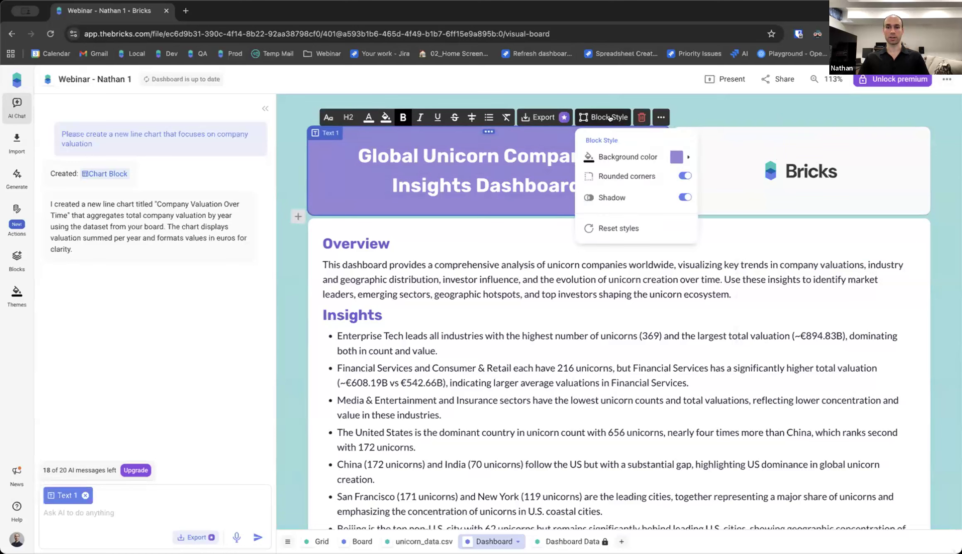
{"action": "mouse_move", "coordinate": [634, 157]}
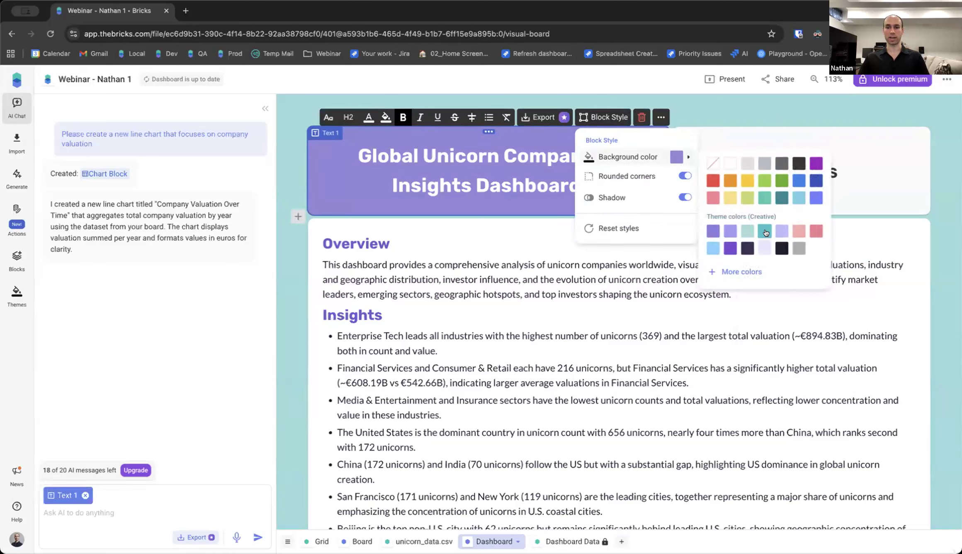
{"action": "left_click", "coordinate": [766, 231]}
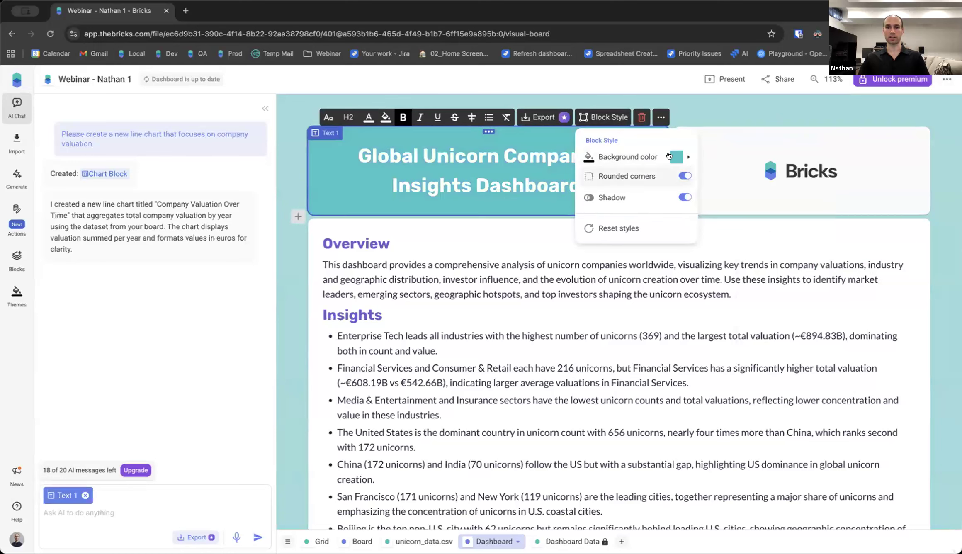
{"action": "left_click", "coordinate": [714, 248]}
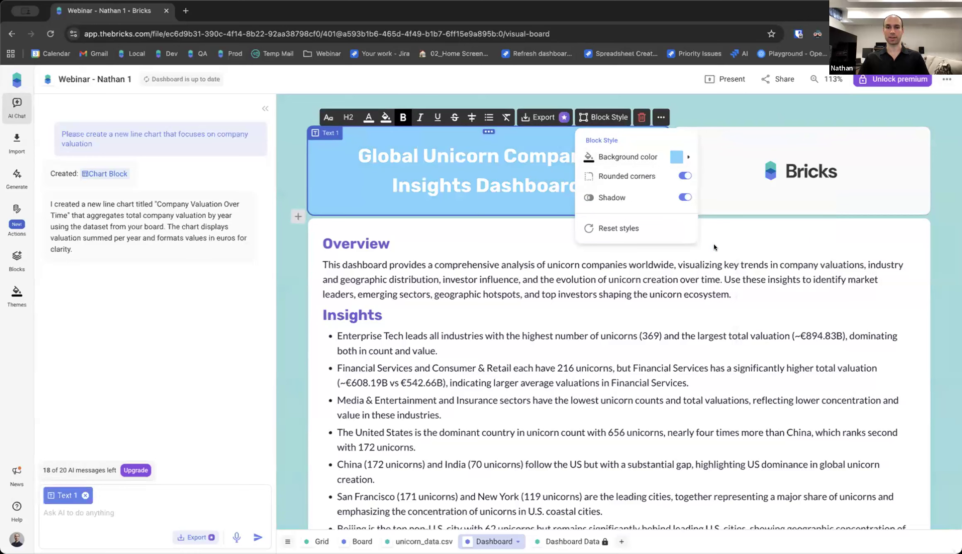
{"action": "left_click", "coordinate": [767, 109]}
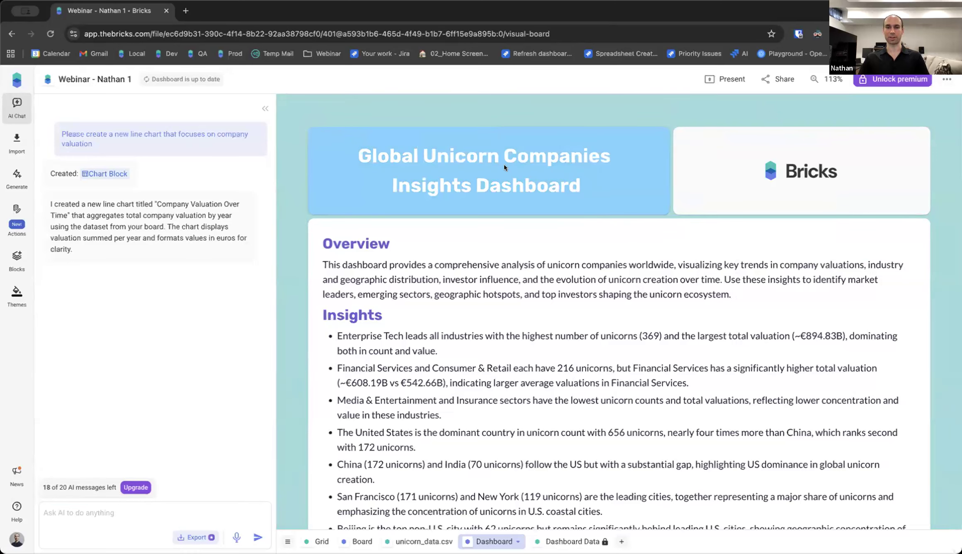
{"action": "left_click", "coordinate": [643, 159]}
{"action": "left_click", "coordinate": [706, 119]}
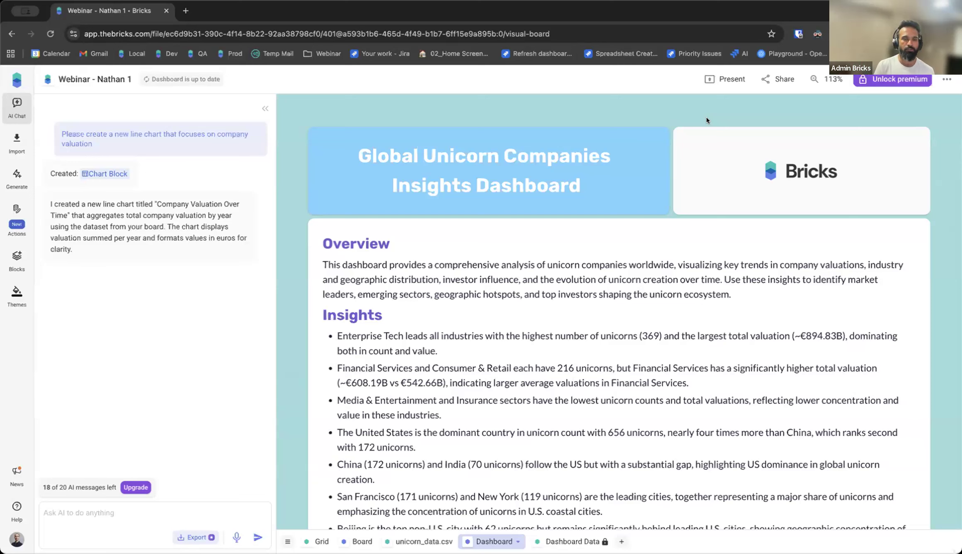
{"action": "scroll", "coordinate": [895, 230], "scroll_direction": "down", "scroll_amount": 10}
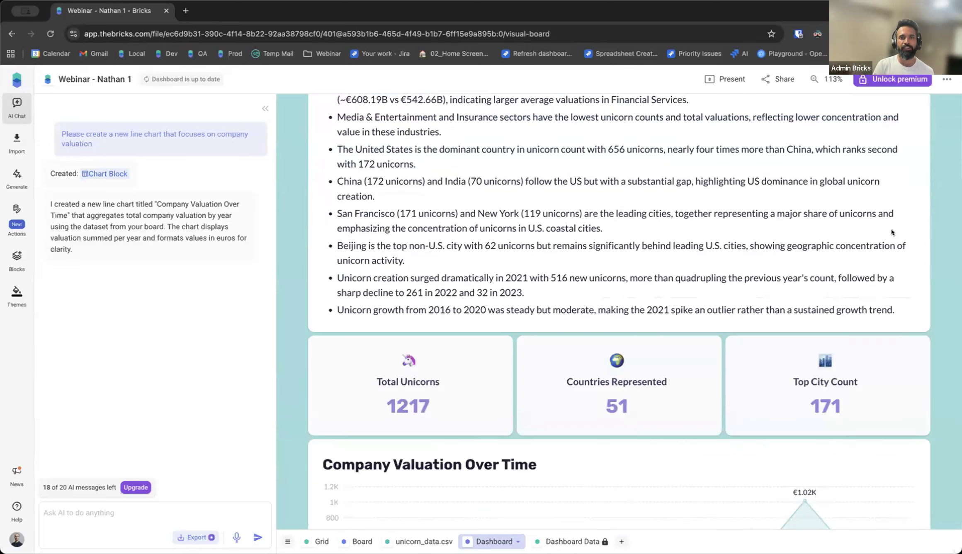
{"action": "scroll", "coordinate": [916, 264], "scroll_direction": "down", "scroll_amount": 1}
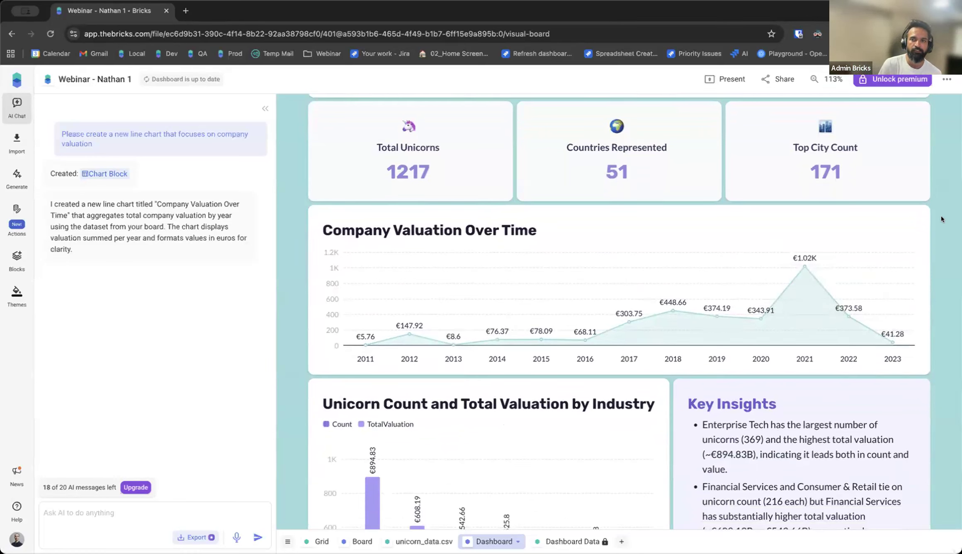
{"action": "scroll", "coordinate": [939, 218], "scroll_direction": "up", "scroll_amount": 1}
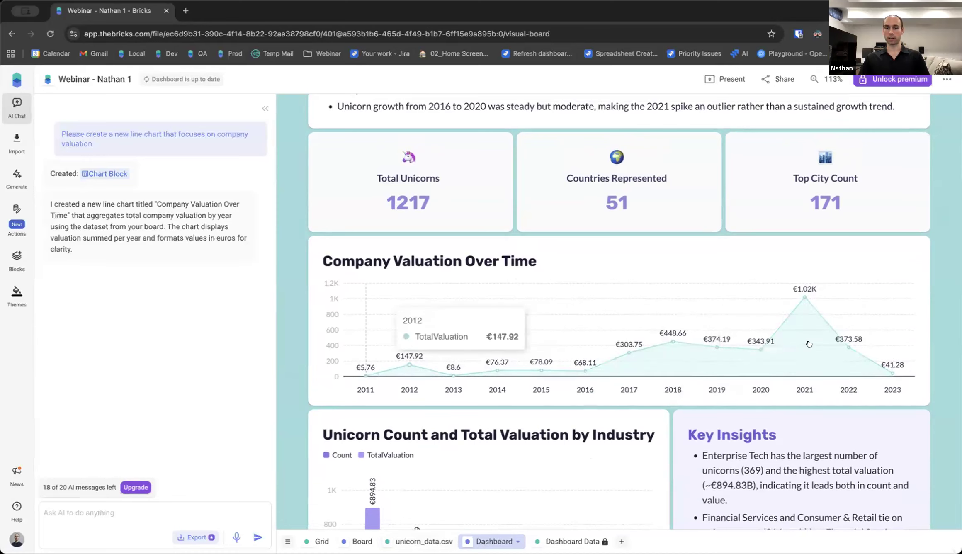
{"action": "scroll", "coordinate": [802, 335], "scroll_direction": "down", "scroll_amount": 5}
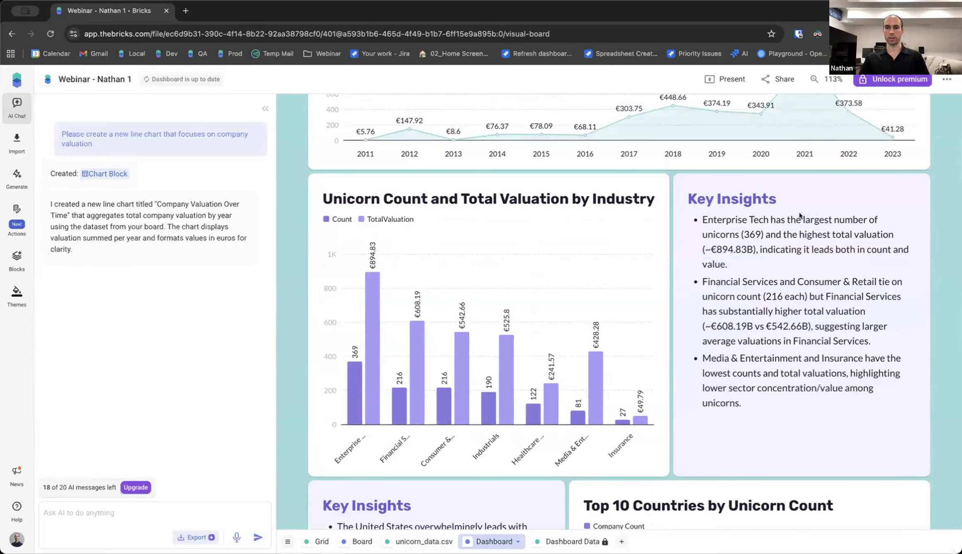
{"action": "scroll", "coordinate": [801, 217], "scroll_direction": "up", "scroll_amount": 5}
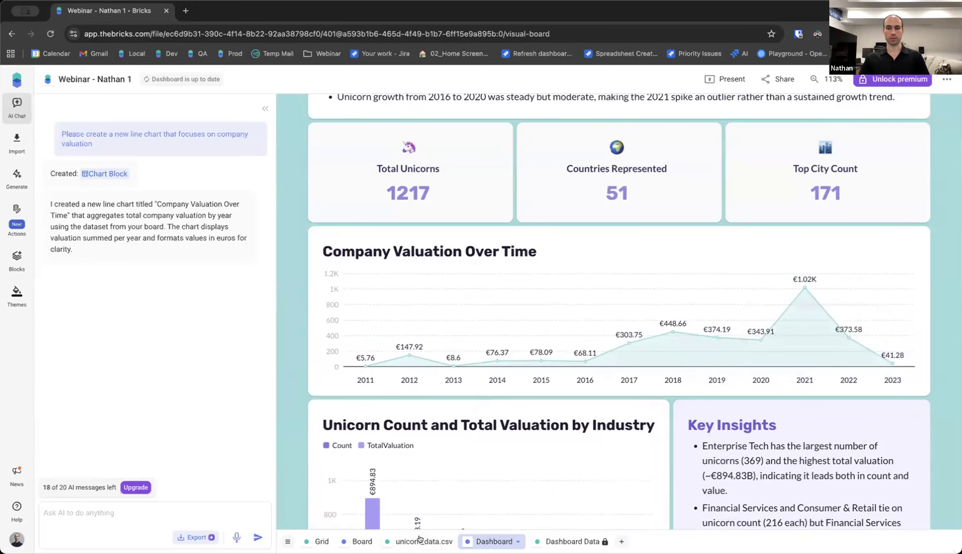
- Sort the unicorn_data.csv table by Date Joined, first in ascending and finally in descending order with the newest dates first
{"action": "left_click", "coordinate": [420, 539]}
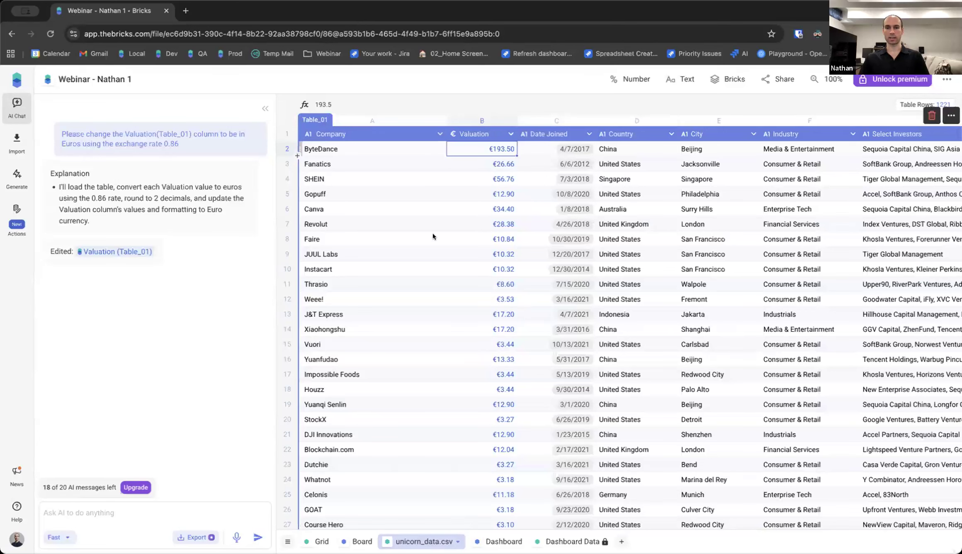
{"action": "scroll", "coordinate": [432, 235], "scroll_direction": "down", "scroll_amount": 1}
{"action": "scroll", "coordinate": [535, 182], "scroll_direction": "up", "scroll_amount": 1}
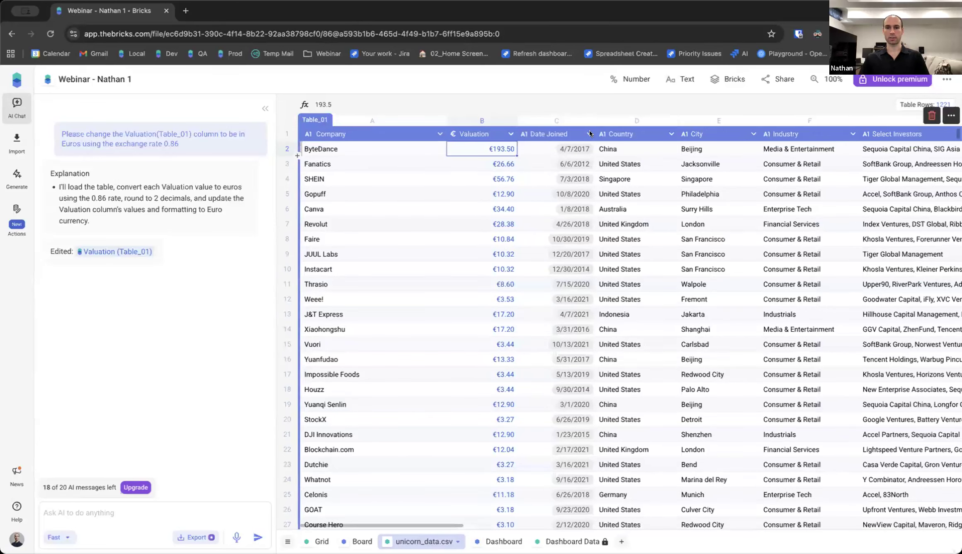
{"action": "left_click", "coordinate": [588, 134]}
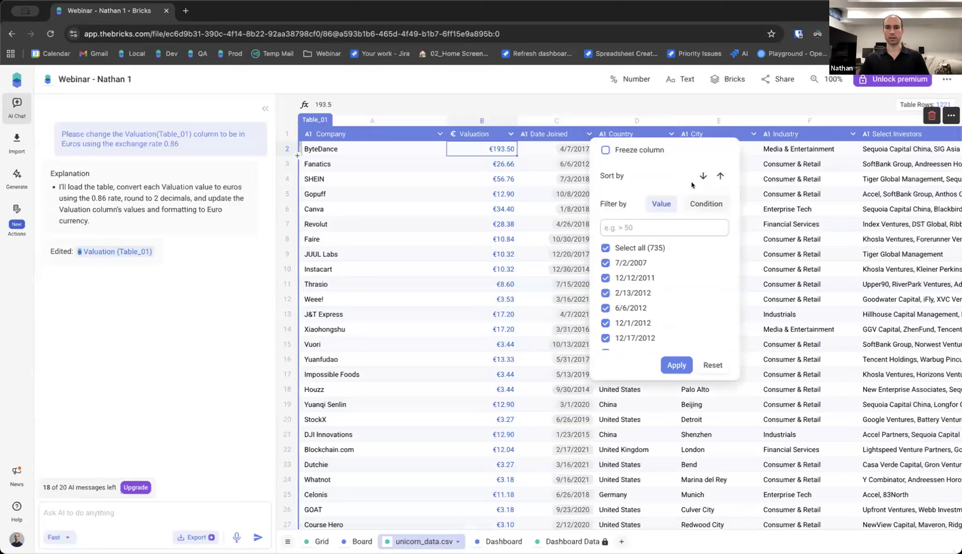
{"action": "left_click", "coordinate": [720, 177]}
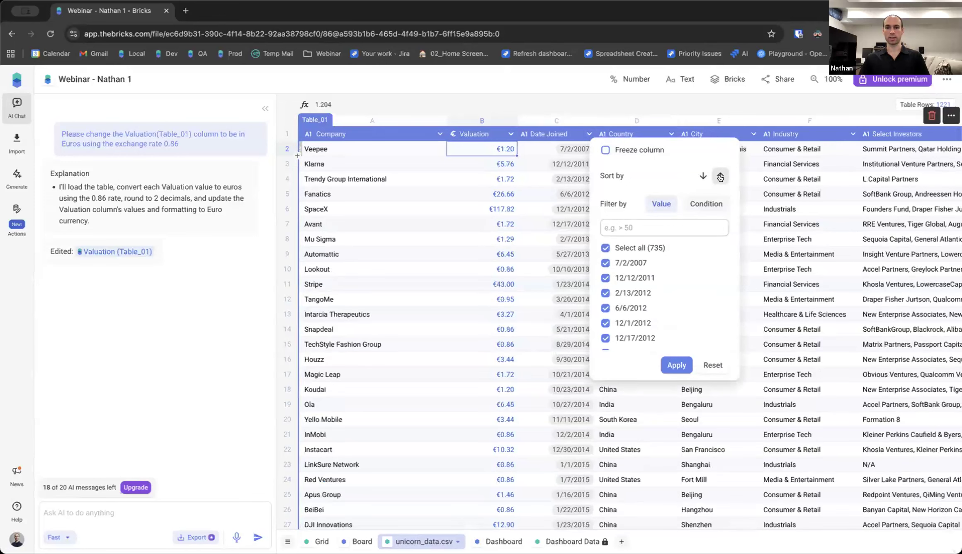
{"action": "left_click", "coordinate": [703, 176]}
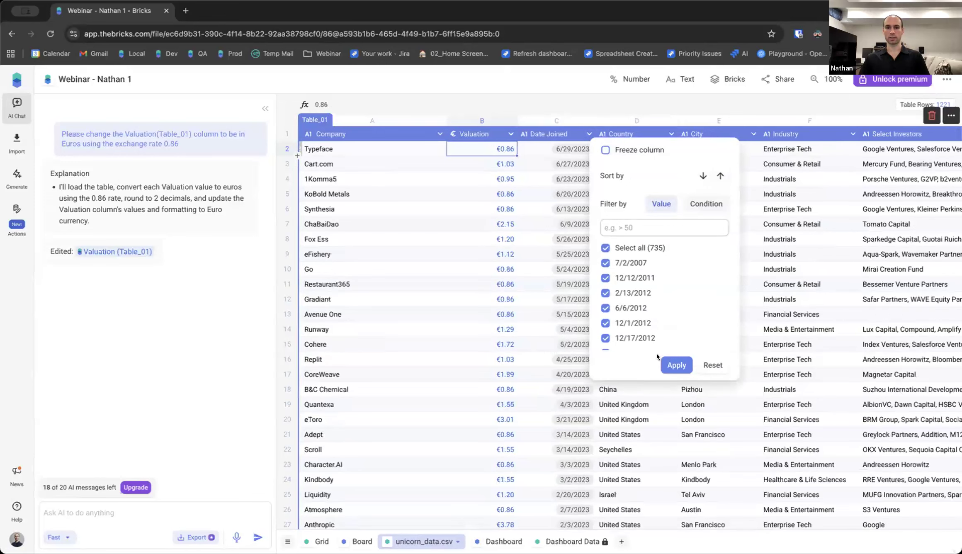
- Check the 2023 point of the Company Valuation Over Time chart and set Typeface's Valuation in unicorn_data.csv to 100.86
{"action": "left_click", "coordinate": [674, 365]}
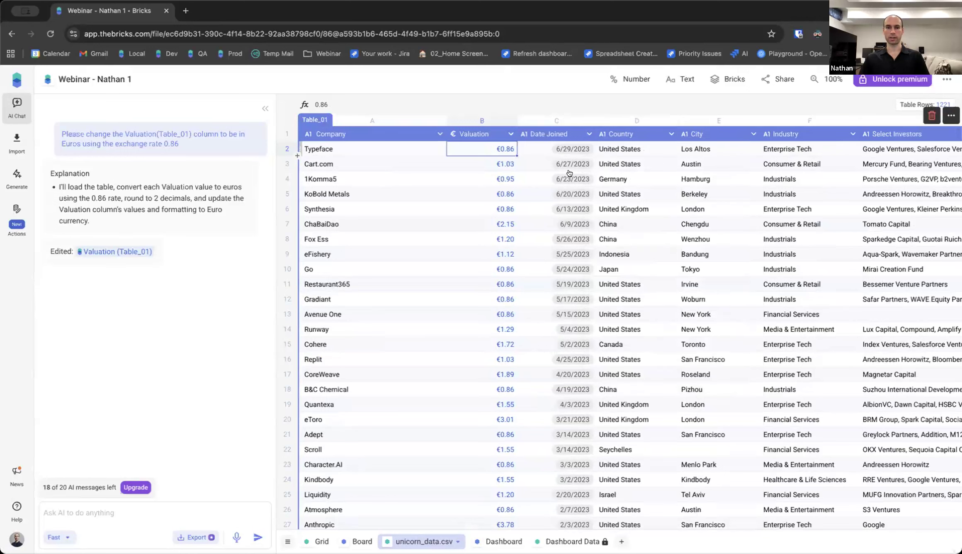
{"action": "left_click", "coordinate": [504, 540]}
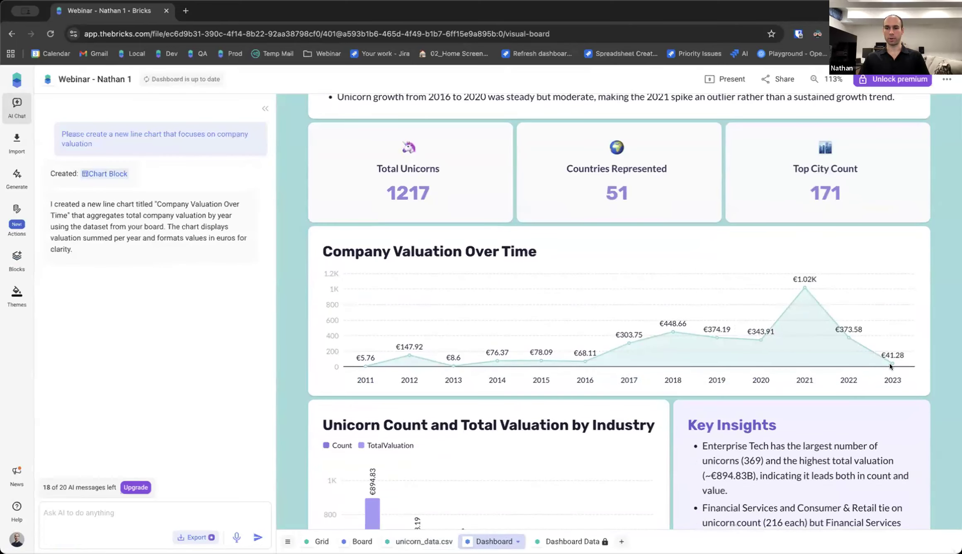
{"action": "mouse_move", "coordinate": [890, 363]}
{"action": "left_click", "coordinate": [421, 542]}
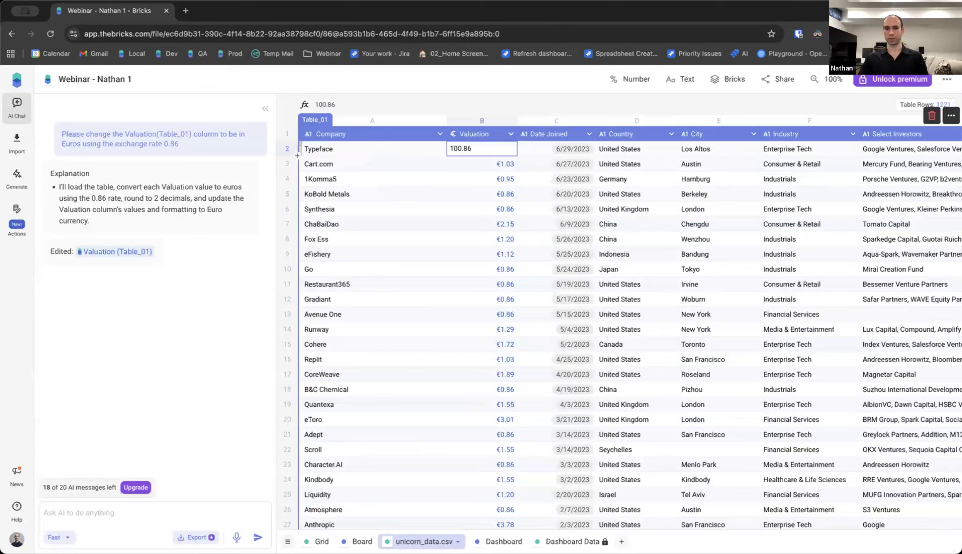
{"action": "key", "text": "Return"}
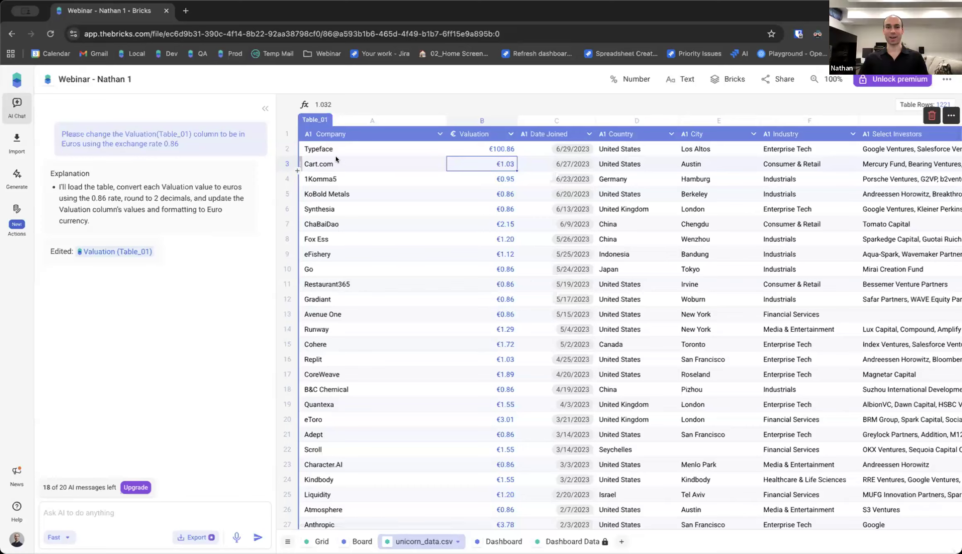
- Examine how the edited Typeface valuation is reflected in the dashboard's Company Valuation Over Time, industry and other charts
{"action": "left_click", "coordinate": [491, 540]}
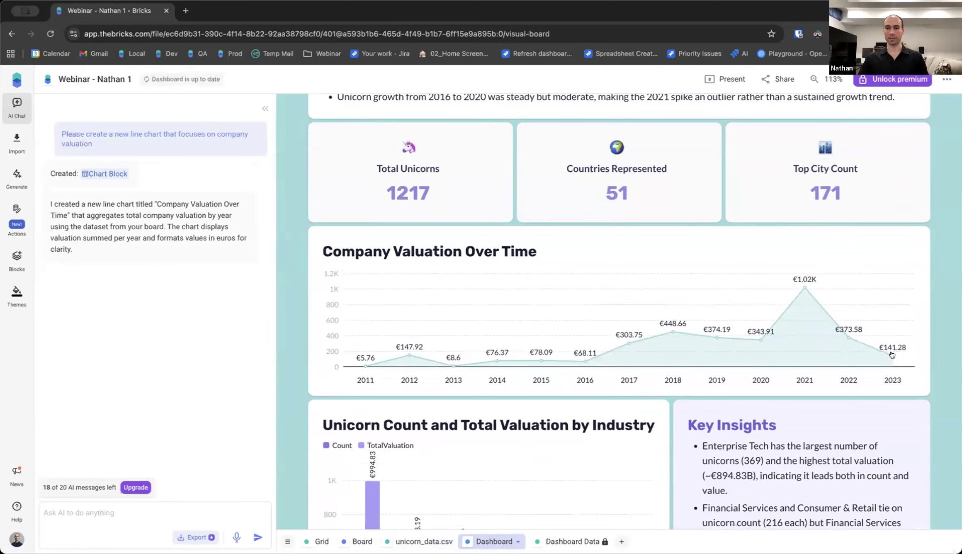
{"action": "mouse_move", "coordinate": [893, 353]}
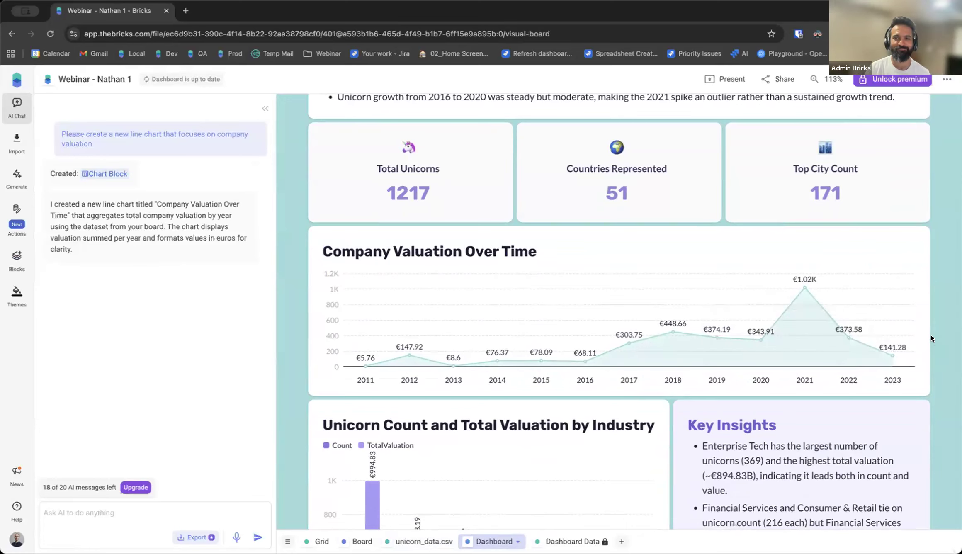
{"action": "left_click", "coordinate": [423, 541]}
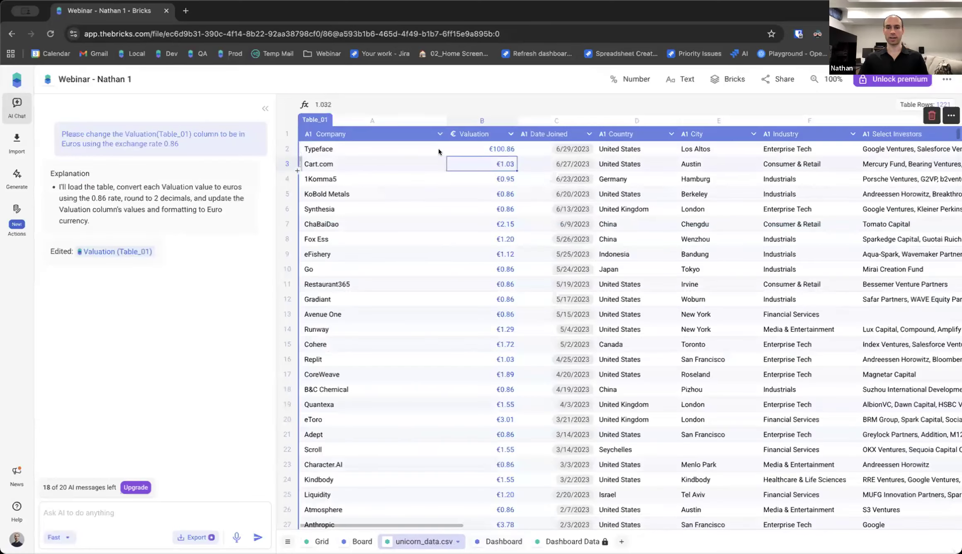
{"action": "left_click", "coordinate": [500, 541]}
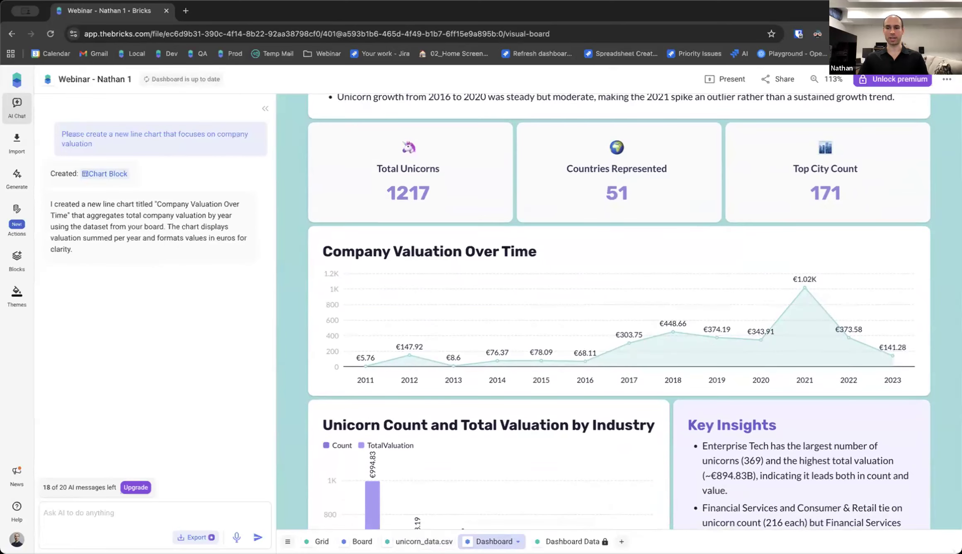
{"action": "scroll", "coordinate": [949, 352], "scroll_direction": "down", "scroll_amount": 5}
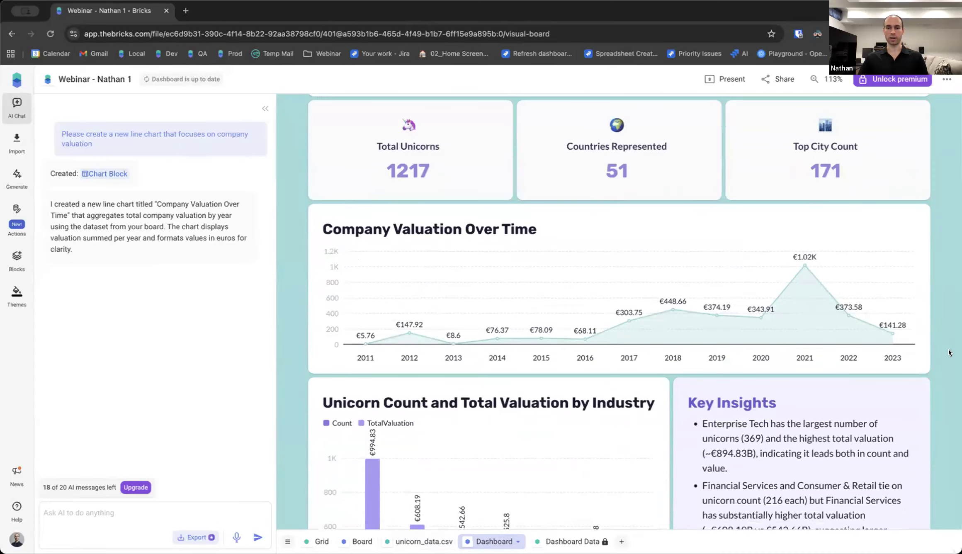
{"action": "scroll", "coordinate": [568, 184], "scroll_direction": "down", "scroll_amount": 3}
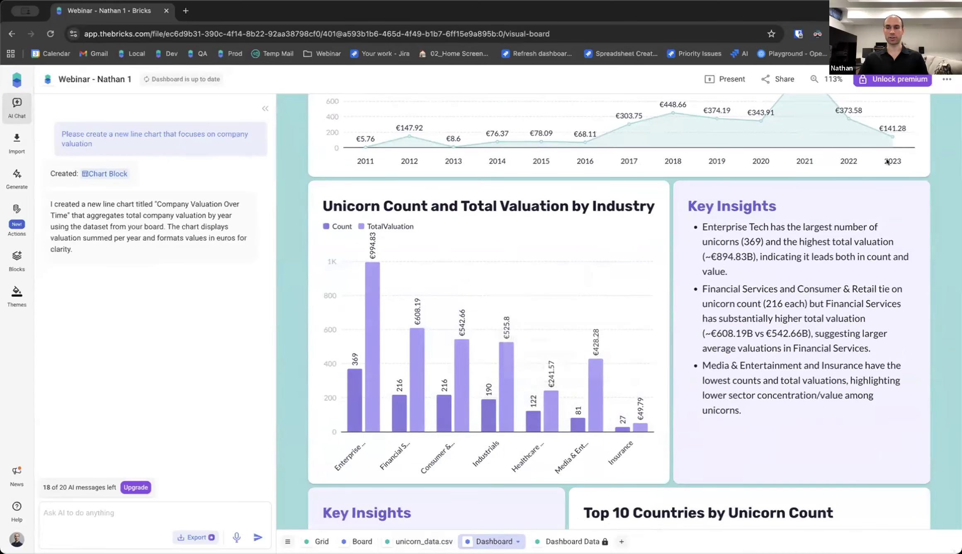
{"action": "scroll", "coordinate": [738, 274], "scroll_direction": "up", "scroll_amount": 4}
{"action": "scroll", "coordinate": [580, 243], "scroll_direction": "down", "scroll_amount": 10}
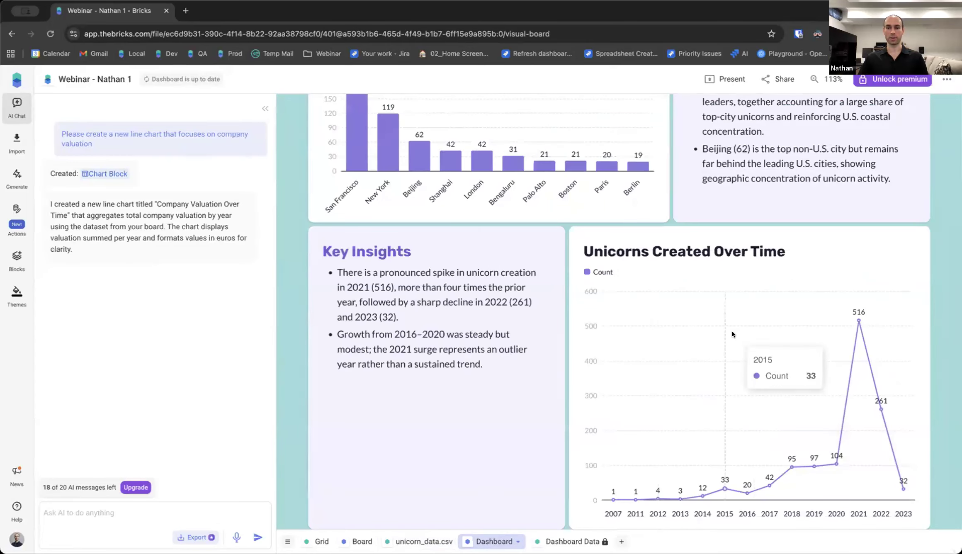
{"action": "scroll", "coordinate": [731, 332], "scroll_direction": "up", "scroll_amount": 4}
{"action": "scroll", "coordinate": [732, 334], "scroll_direction": "up", "scroll_amount": 20}
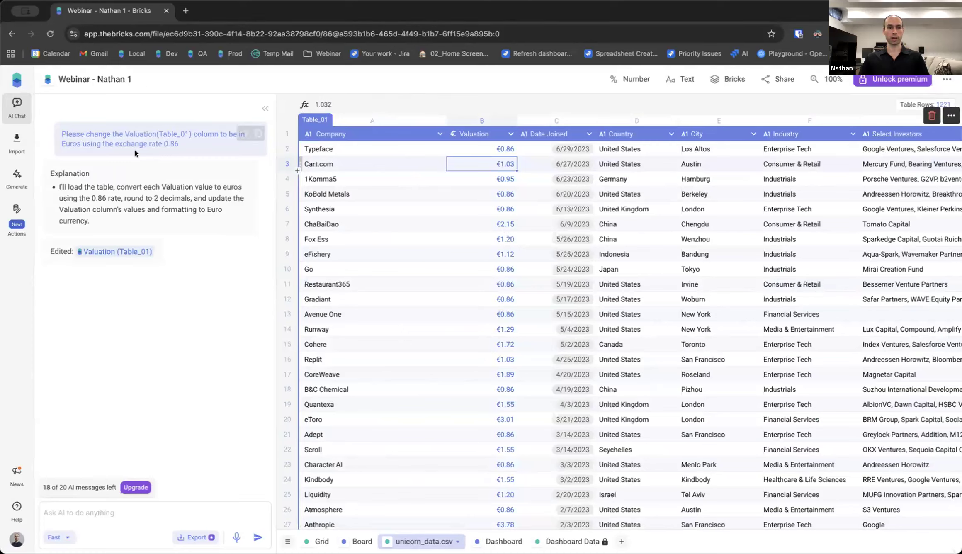
- Create a blank file in the webinar room and import Sales_Data_Webinar_Jan-Mar.csv into that current file
{"action": "left_click", "coordinate": [17, 79]}
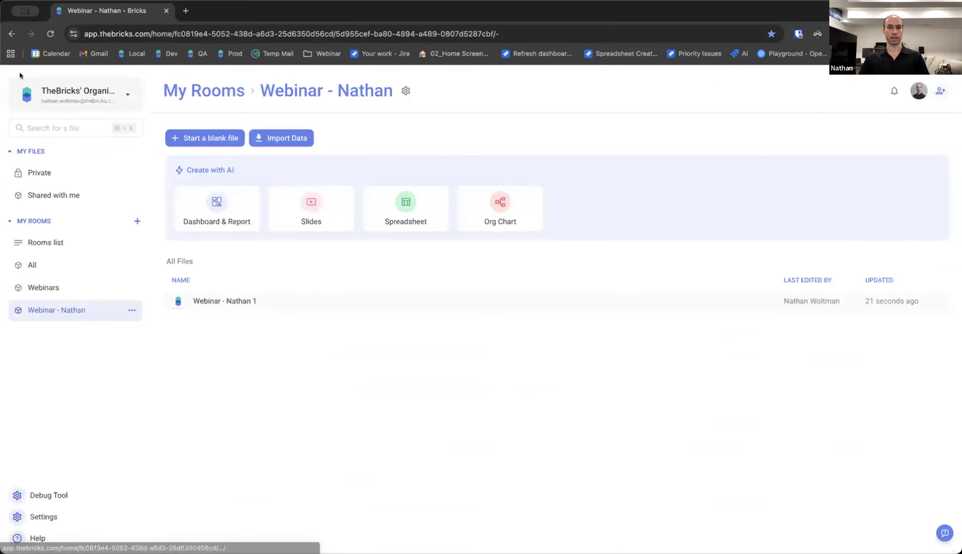
{"action": "left_click", "coordinate": [202, 137]}
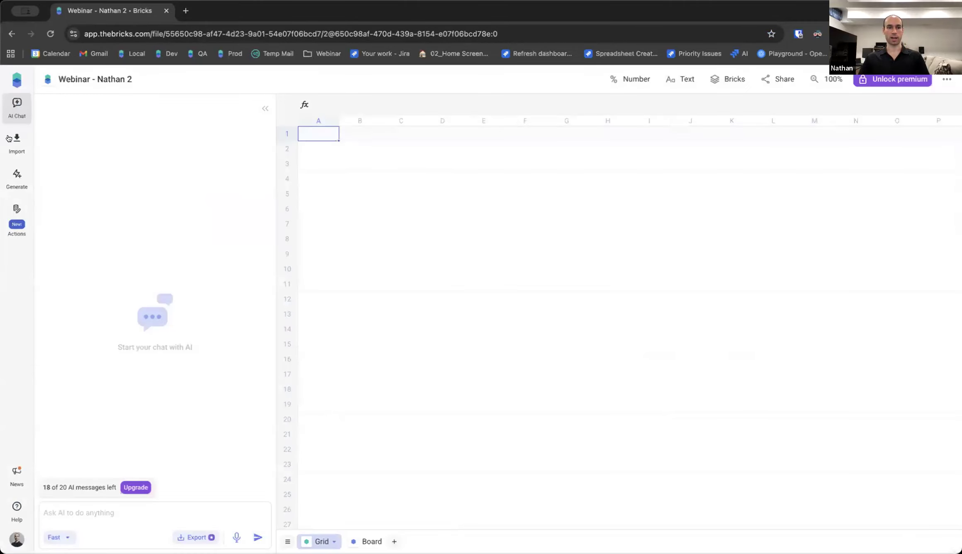
{"action": "left_click", "coordinate": [17, 146]}
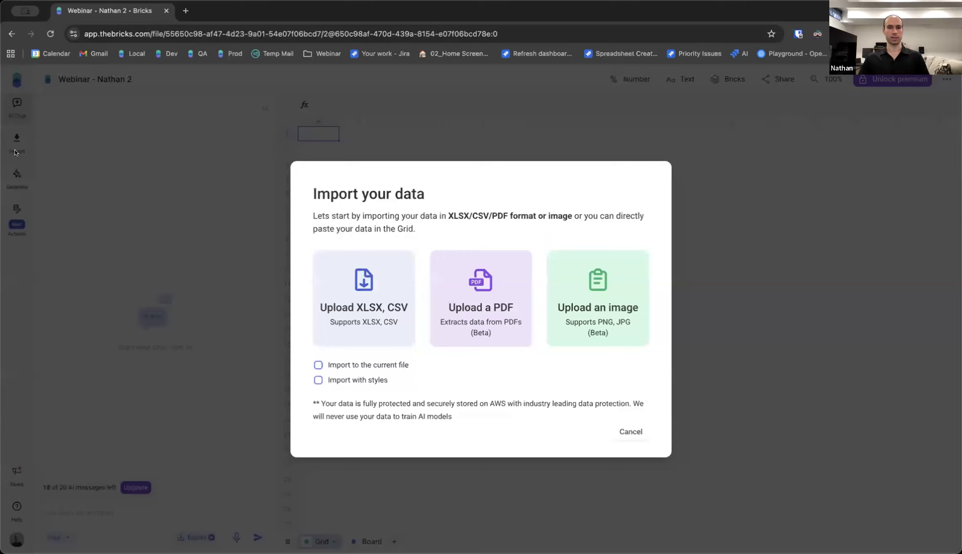
{"action": "left_click", "coordinate": [354, 367]}
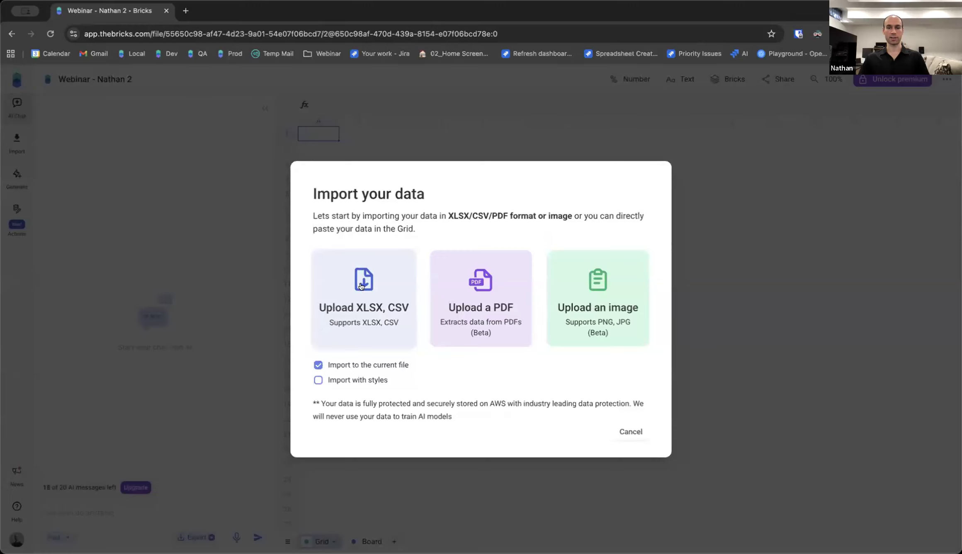
{"action": "left_click", "coordinate": [362, 285]}
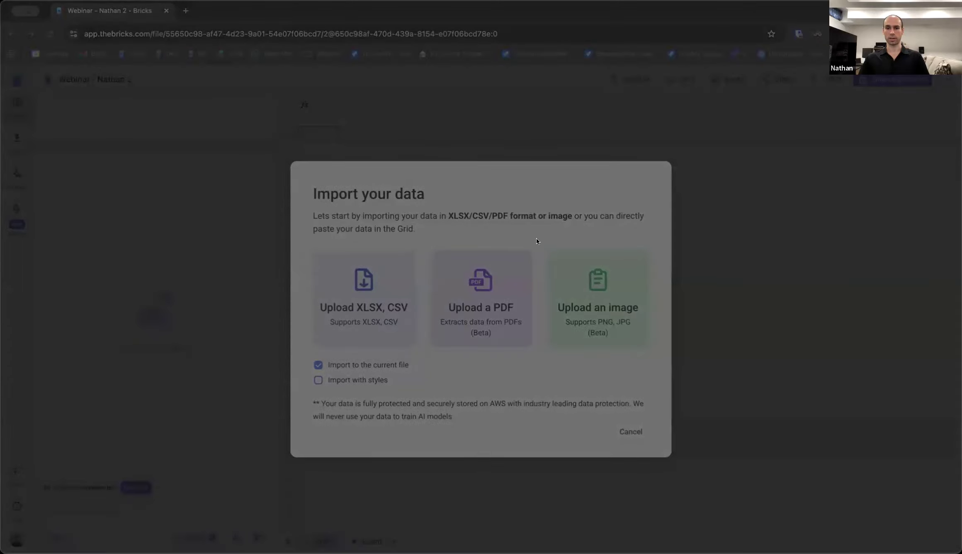
{"action": "left_click", "coordinate": [672, 377]}
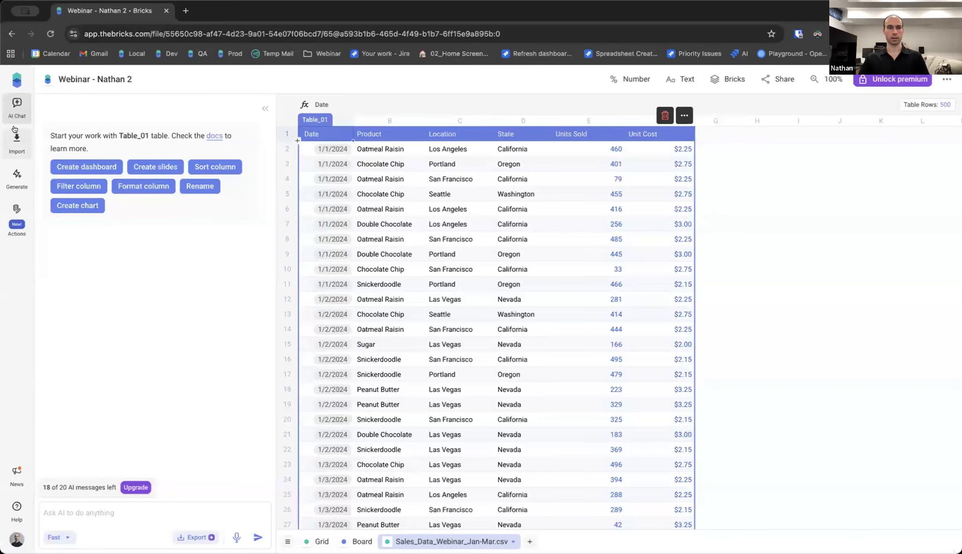
- Generate an AI Dashboard & Report from the imported sales table
{"action": "left_click", "coordinate": [17, 177]}
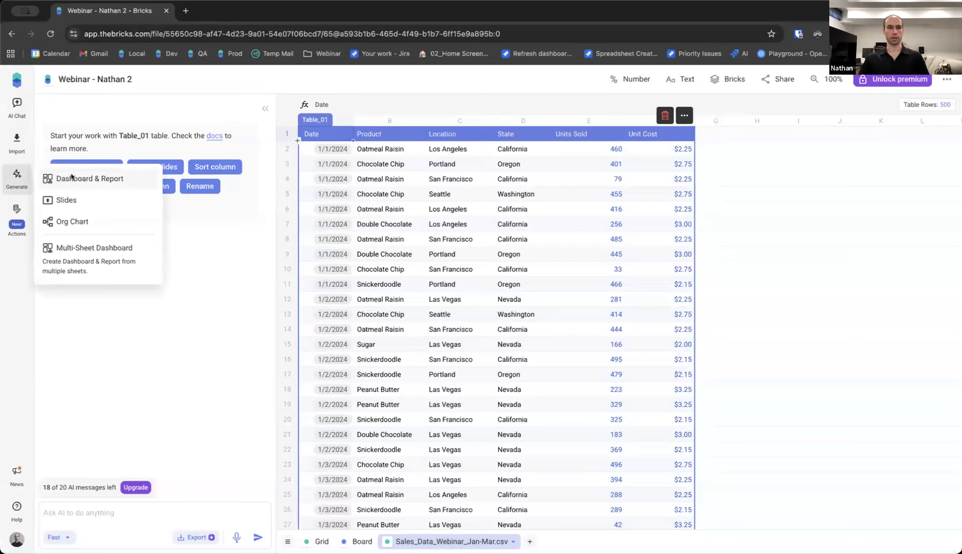
{"action": "left_click", "coordinate": [70, 174]}
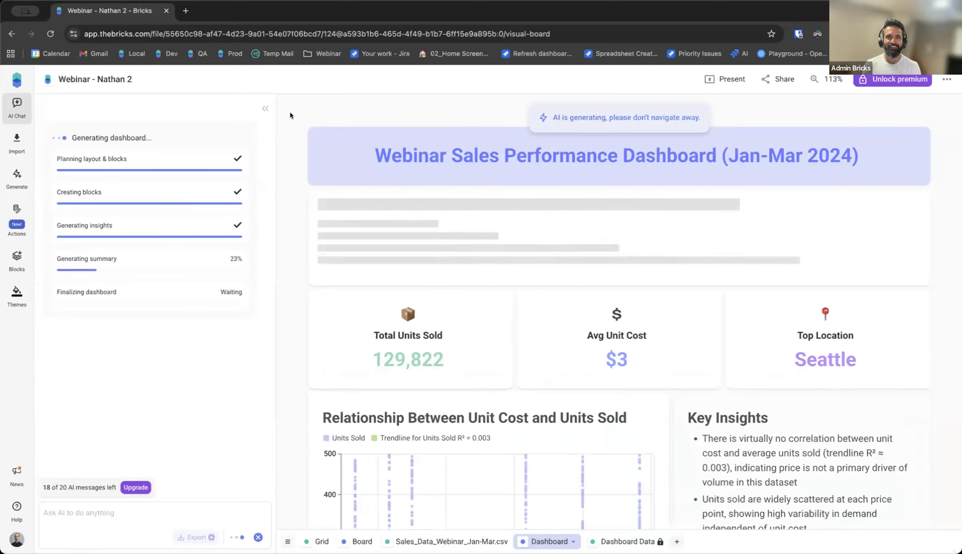
{"action": "scroll", "coordinate": [291, 113], "scroll_direction": "down", "scroll_amount": 1}
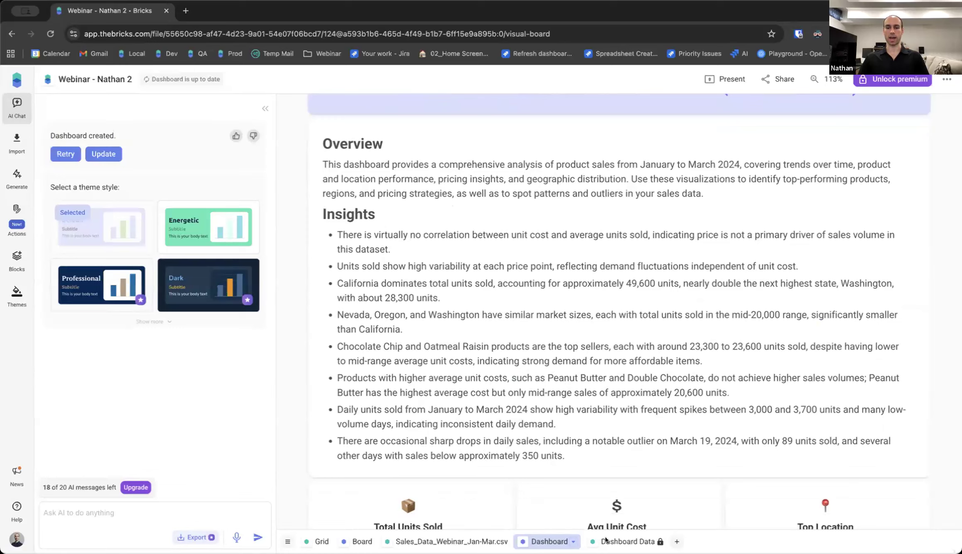
- Examine the aggregated tables in Dashboard Data alongside the raw rows of Sales_Data_Webinar_Jan-Mar.csv
{"action": "left_click", "coordinate": [629, 541]}
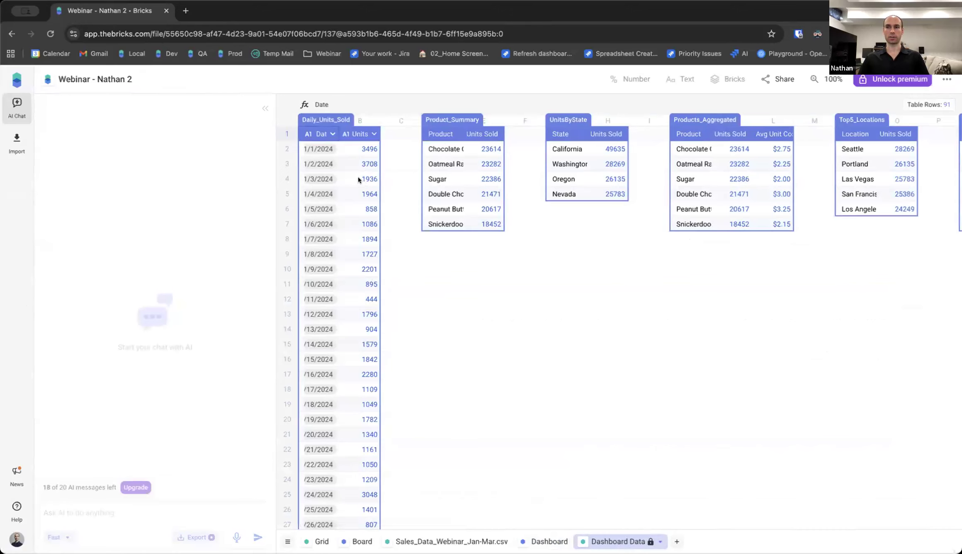
{"action": "scroll", "coordinate": [381, 184], "scroll_direction": "right", "scroll_amount": 10}
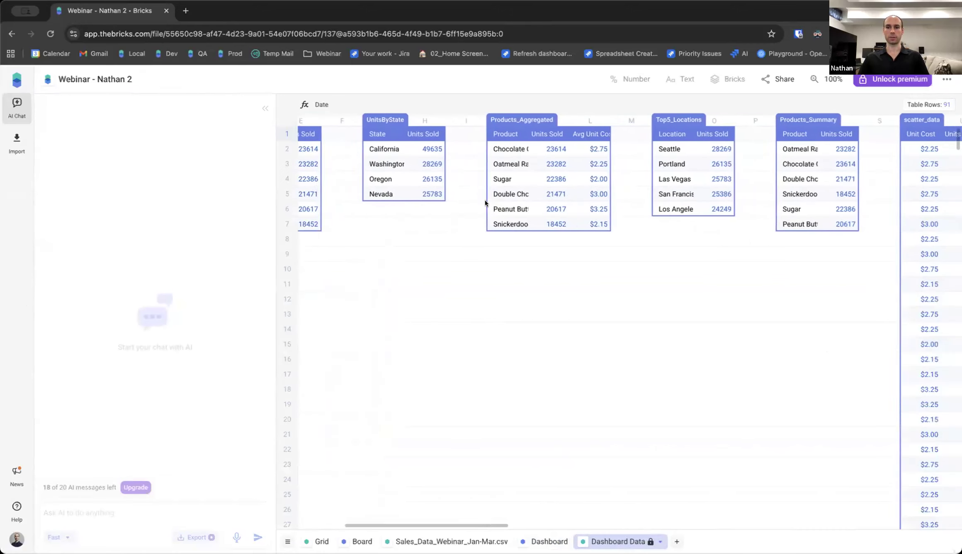
{"action": "scroll", "coordinate": [485, 200], "scroll_direction": "left", "scroll_amount": 10}
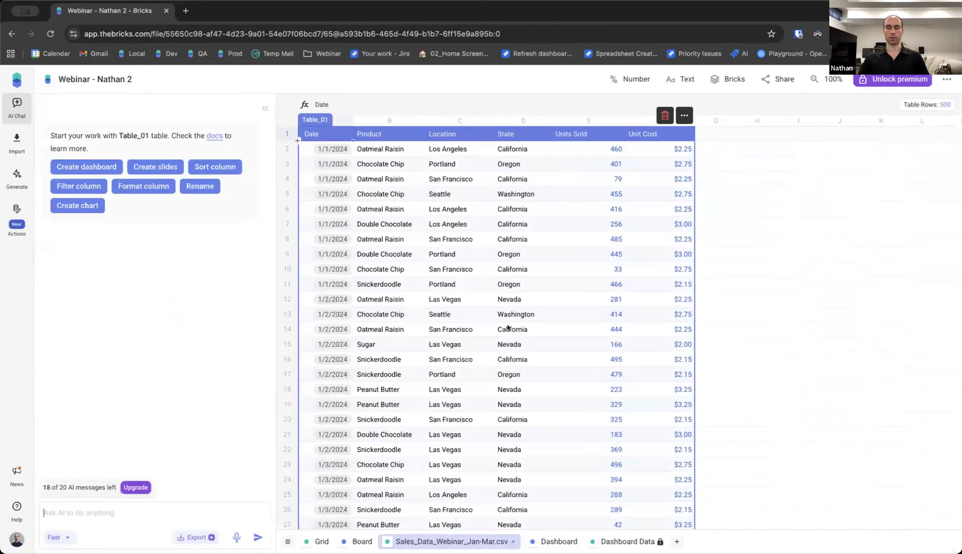
{"action": "left_click", "coordinate": [626, 542]}
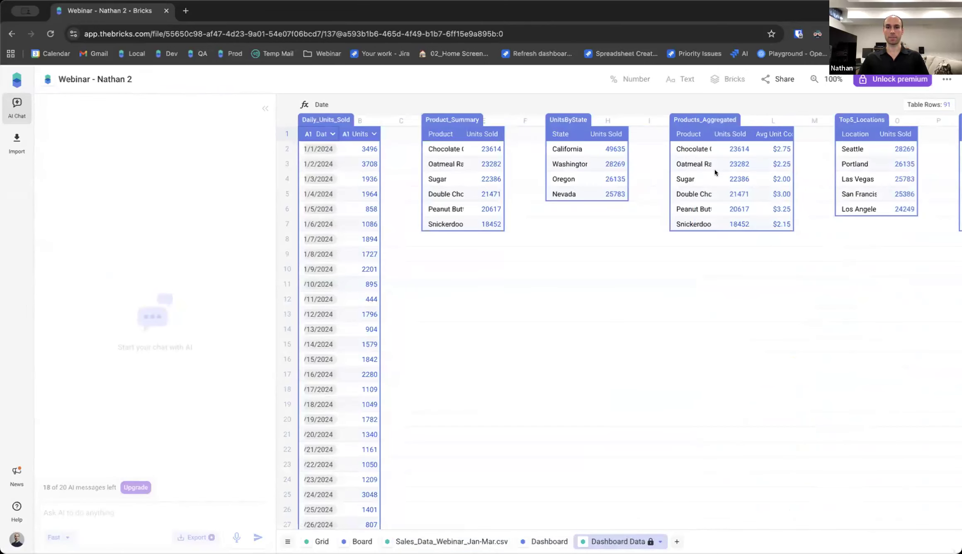
- Review the sales dashboard's written insights, summary cards, and chart relating unit cost to units sold
{"action": "left_click", "coordinate": [555, 540]}
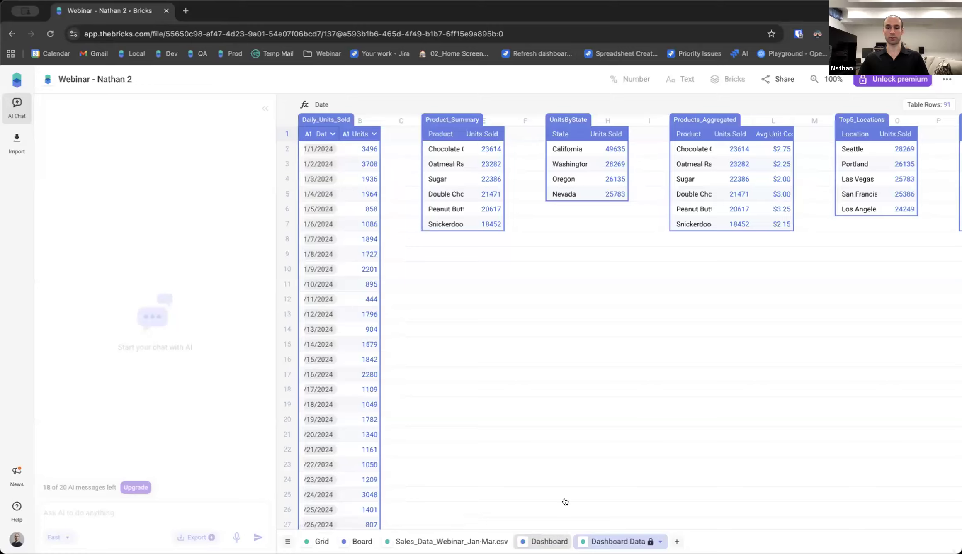
{"action": "scroll", "coordinate": [560, 340], "scroll_direction": "down", "scroll_amount": 10}
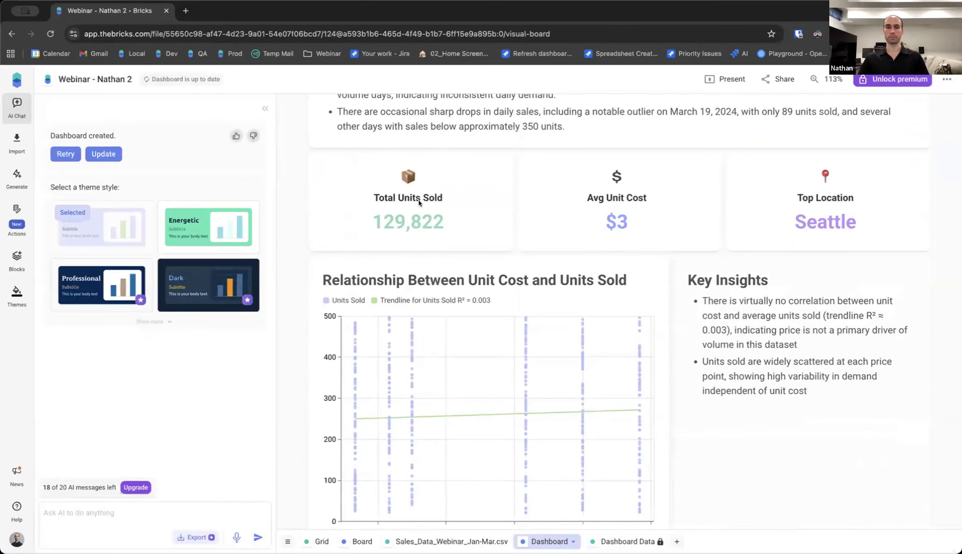
{"action": "scroll", "coordinate": [298, 184], "scroll_direction": "down", "scroll_amount": 1}
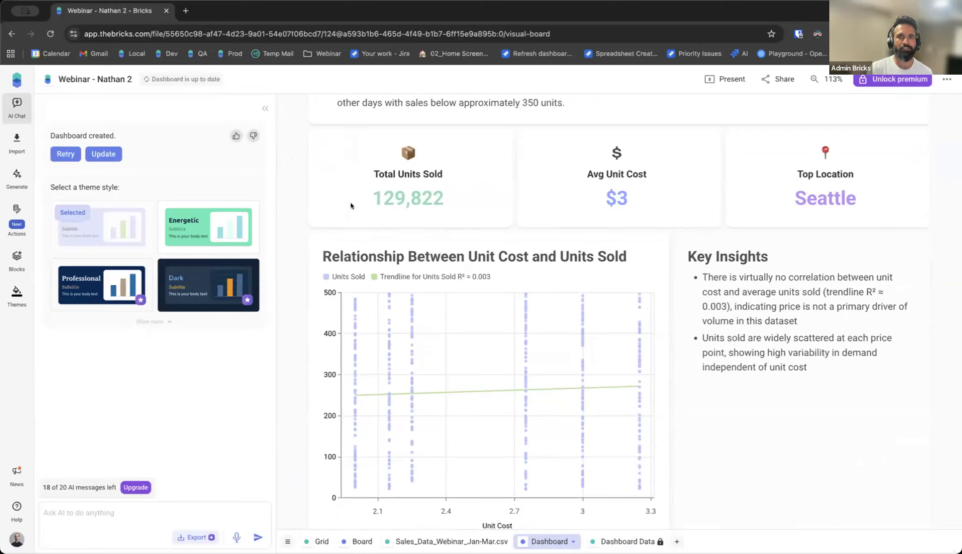
{"action": "scroll", "coordinate": [342, 203], "scroll_direction": "up", "scroll_amount": 4}
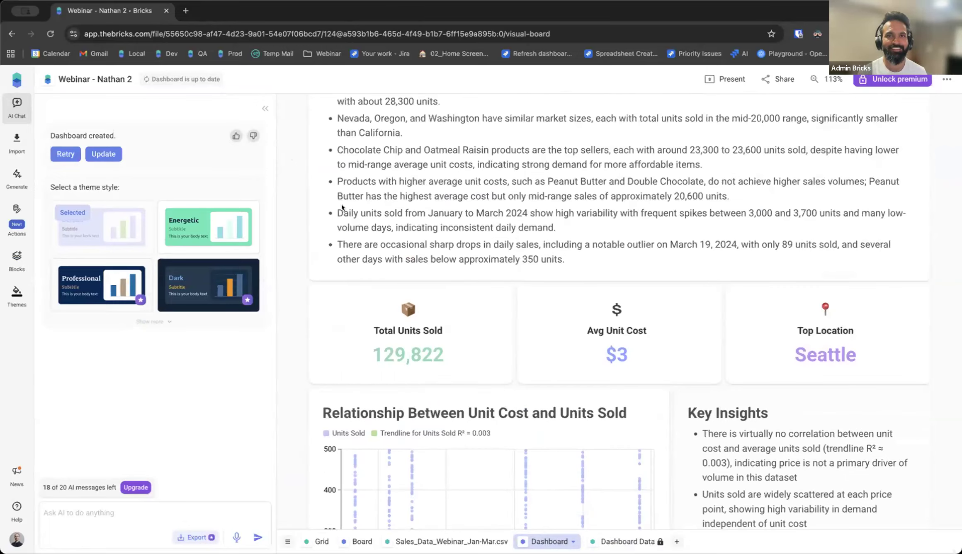
{"action": "scroll", "coordinate": [341, 204], "scroll_direction": "up", "scroll_amount": 8}
{"action": "scroll", "coordinate": [332, 202], "scroll_direction": "down", "scroll_amount": 6}
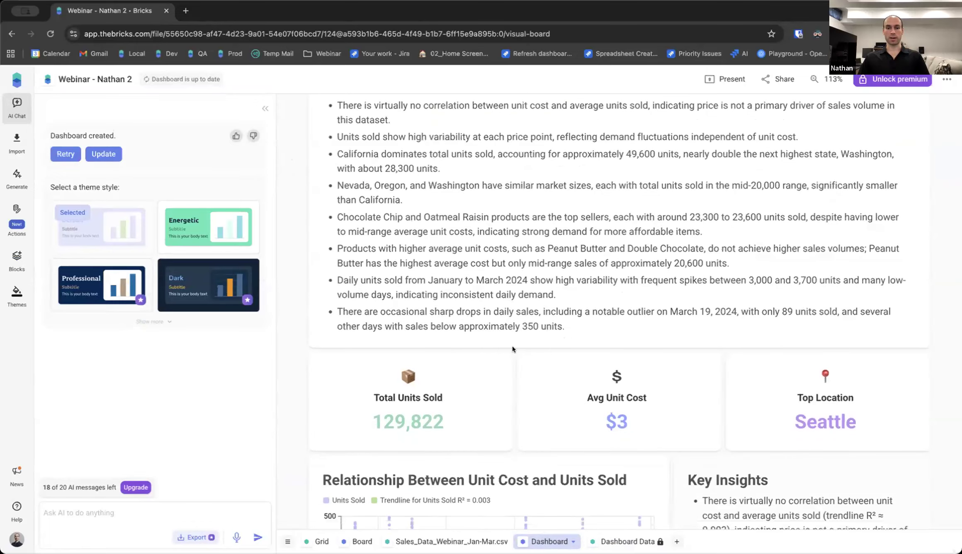
{"action": "scroll", "coordinate": [512, 349], "scroll_direction": "down", "scroll_amount": 1}
- Look through the raw sales rows in Sales_Data_Webinar_Jan-Mar.csv and return to the dashboard's unit cost chart for comparison
{"action": "left_click", "coordinate": [452, 542]}
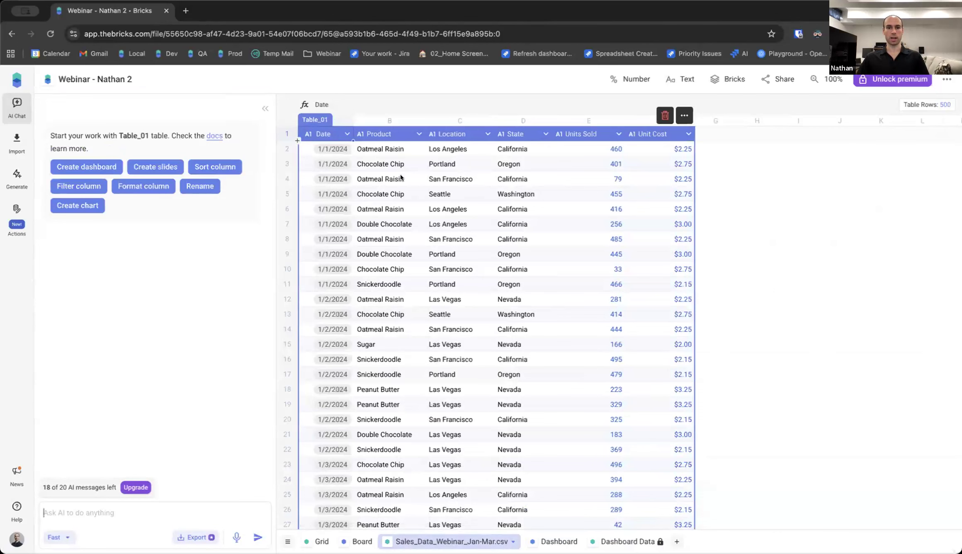
{"action": "scroll", "coordinate": [414, 193], "scroll_direction": "down", "scroll_amount": 7}
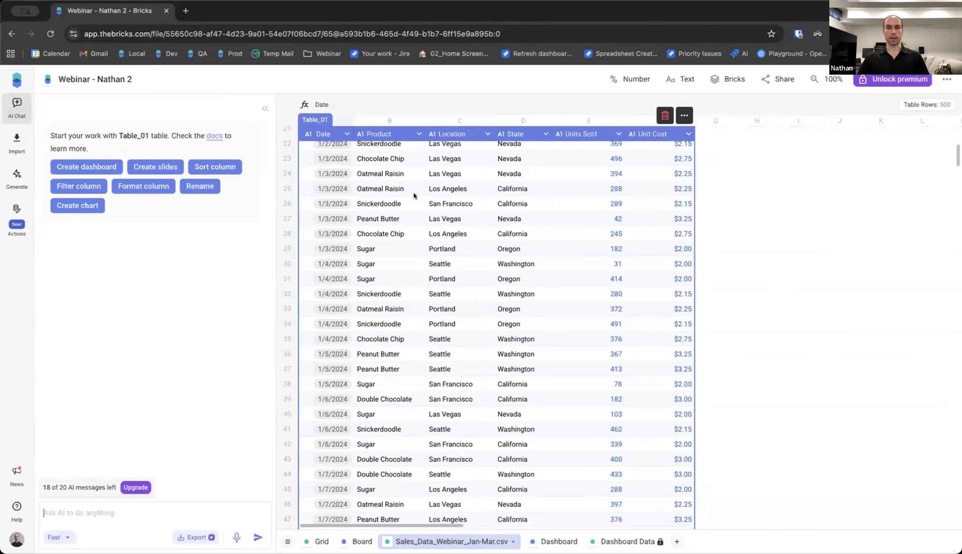
{"action": "scroll", "coordinate": [413, 196], "scroll_direction": "up", "scroll_amount": 7}
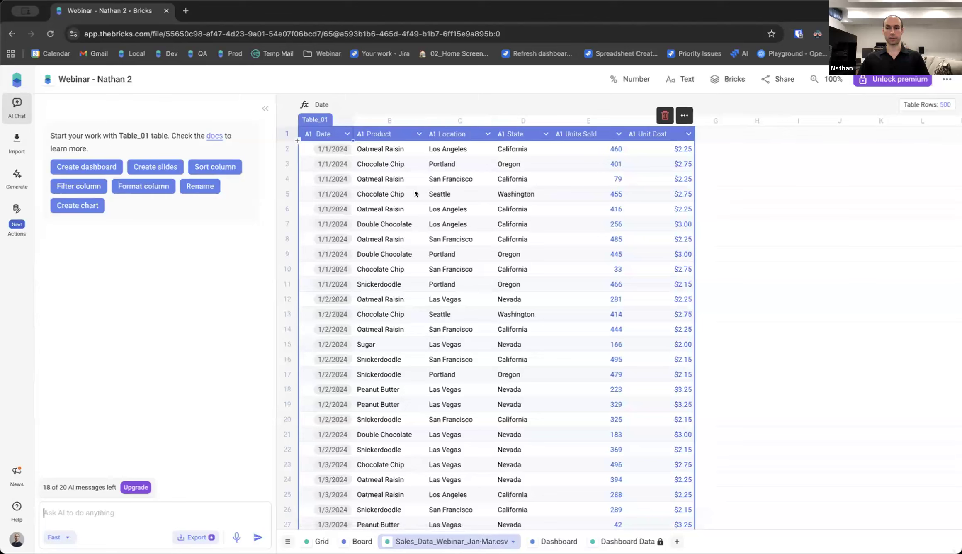
{"action": "scroll", "coordinate": [410, 207], "scroll_direction": "down", "scroll_amount": 20}
{"action": "scroll", "coordinate": [410, 212], "scroll_direction": "up", "scroll_amount": 20}
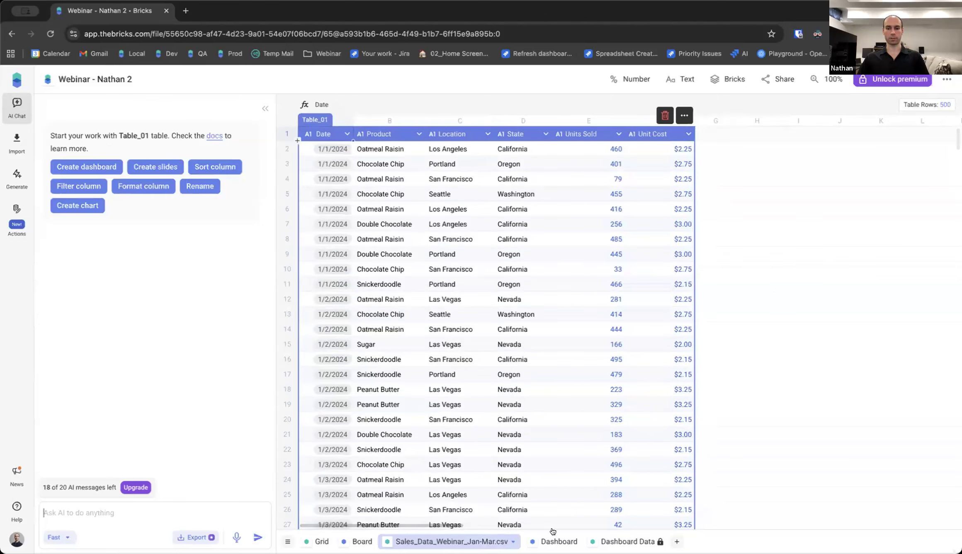
{"action": "left_click", "coordinate": [553, 541]}
{"action": "scroll", "coordinate": [517, 350], "scroll_direction": "down", "scroll_amount": 8}
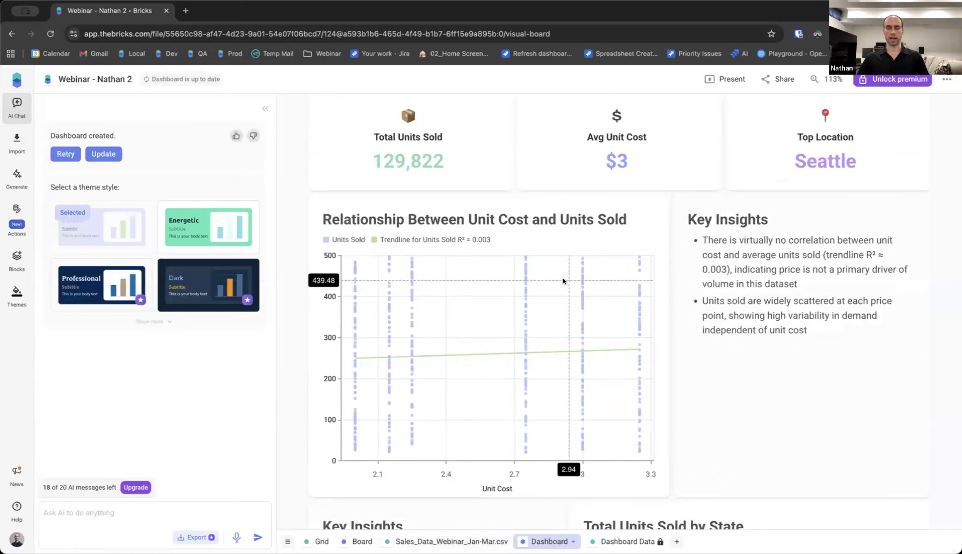
- Append the April sales rows from a new file to Table_01 in Sales_Data_Webinar_Jan-Mar.csv with the Add to table action
{"action": "scroll", "coordinate": [646, 287], "scroll_direction": "down", "scroll_amount": 5}
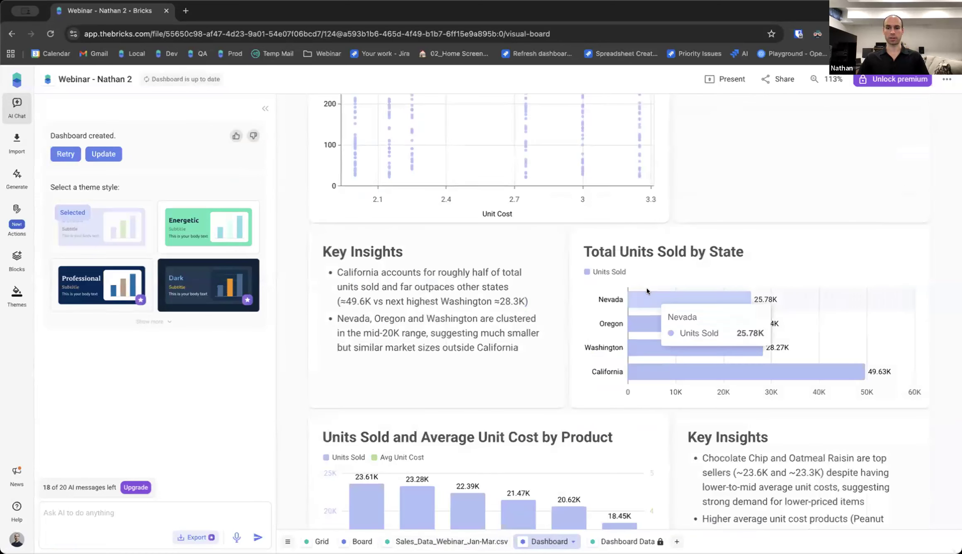
{"action": "scroll", "coordinate": [582, 263], "scroll_direction": "down", "scroll_amount": 1}
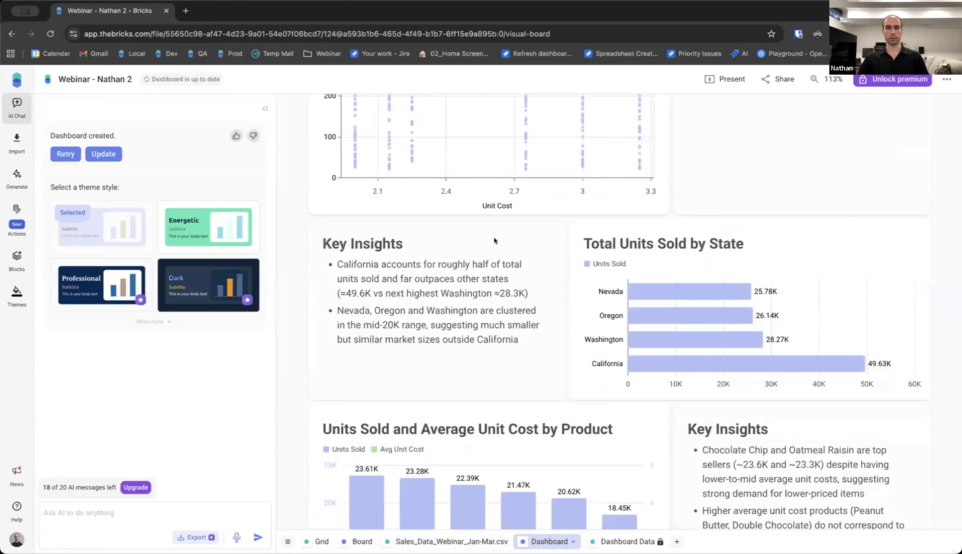
{"action": "mouse_move", "coordinate": [6, 223]}
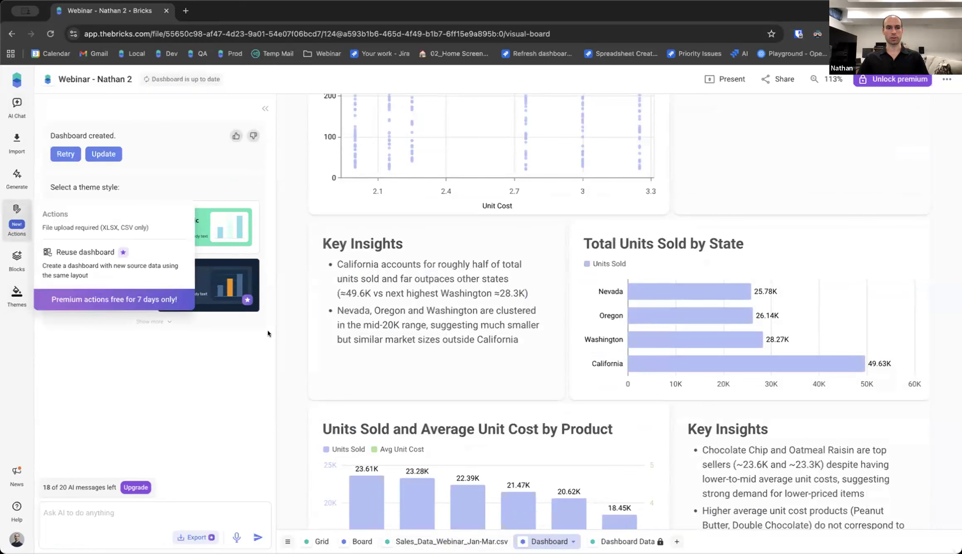
{"action": "left_click", "coordinate": [465, 542]}
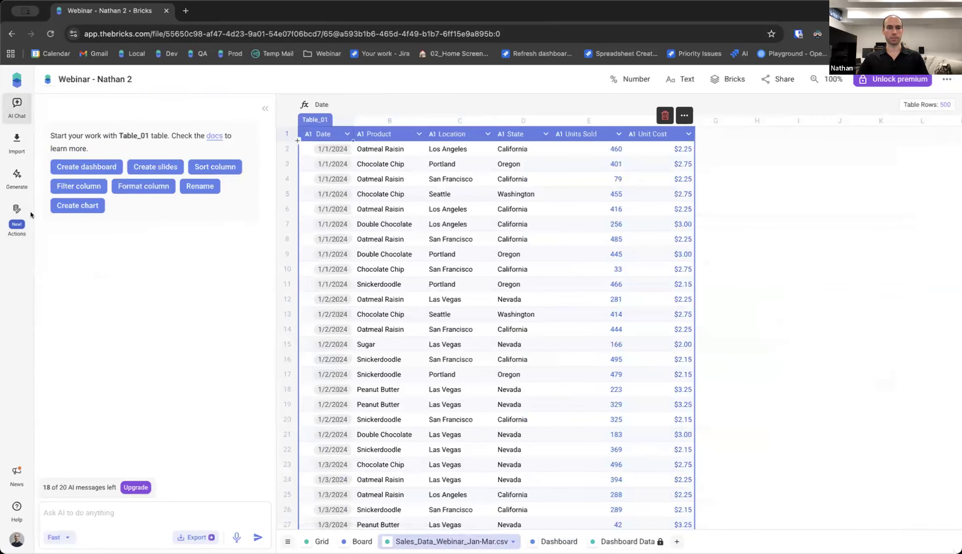
{"action": "left_click", "coordinate": [7, 216]}
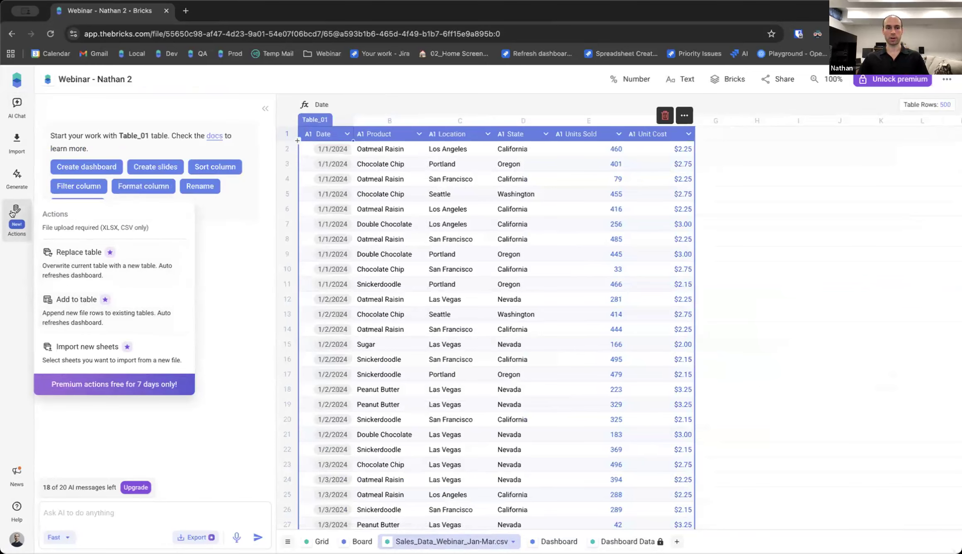
{"action": "left_click", "coordinate": [75, 307]}
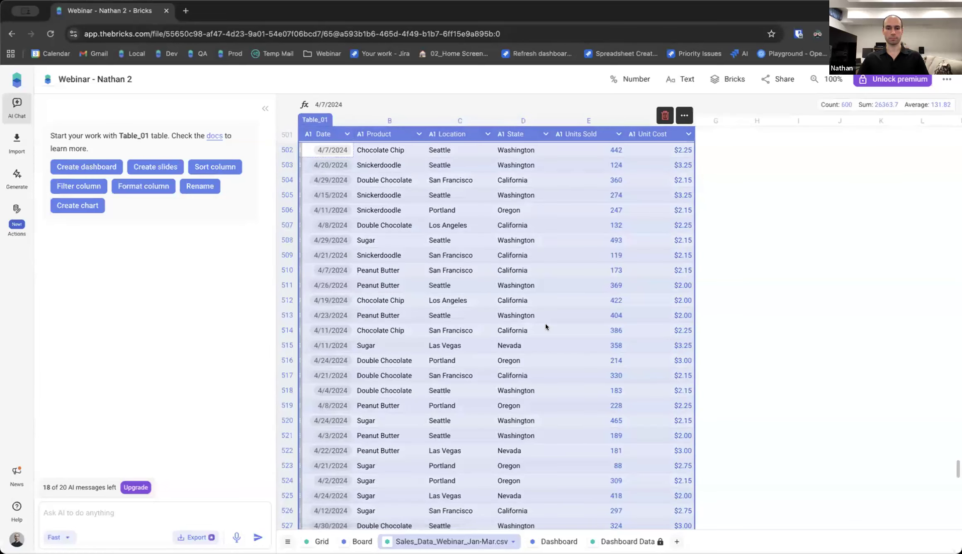
- Check the appended April rows in Table_01, from the end of the table back to where the March rows stop
{"action": "scroll", "coordinate": [544, 326], "scroll_direction": "down", "scroll_amount": 15}
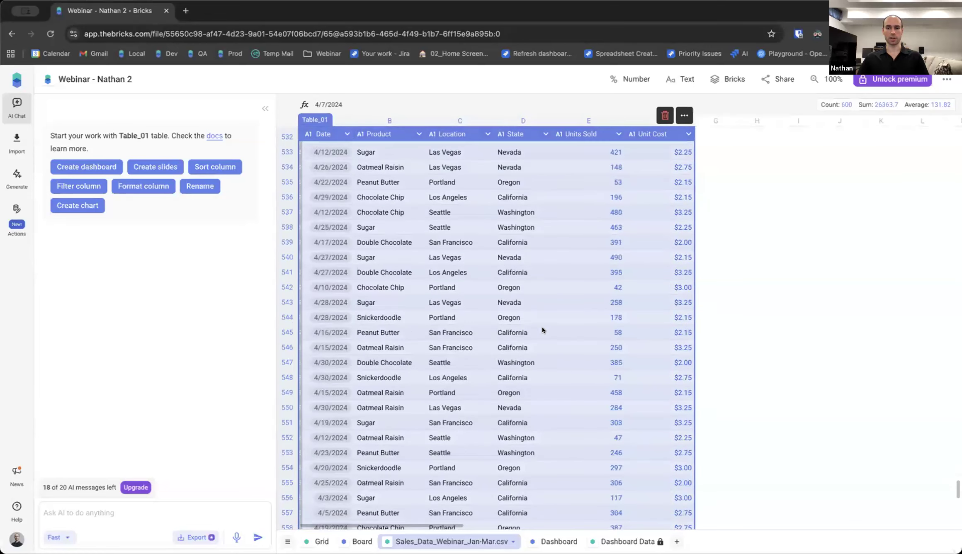
{"action": "scroll", "coordinate": [542, 329], "scroll_direction": "down", "scroll_amount": 3}
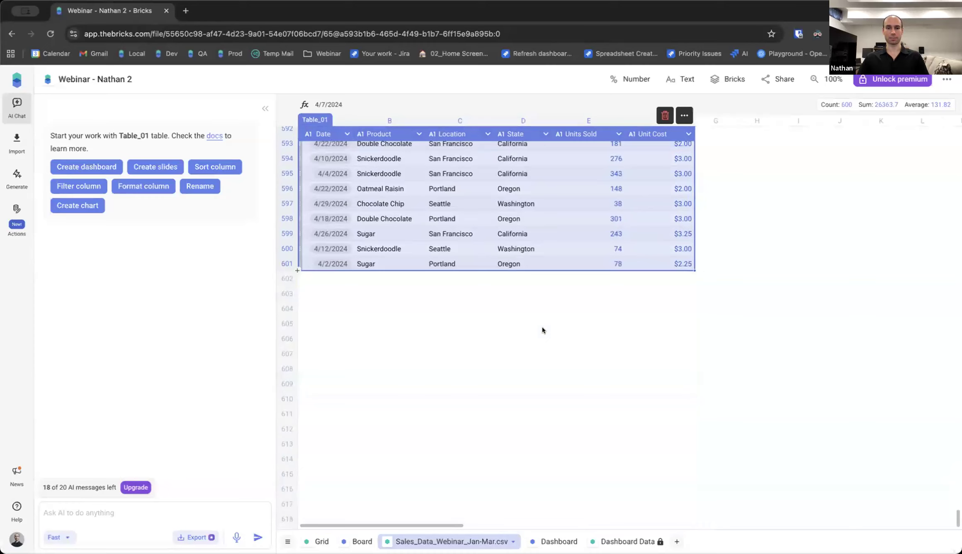
{"action": "scroll", "coordinate": [543, 330], "scroll_direction": "up", "scroll_amount": 5}
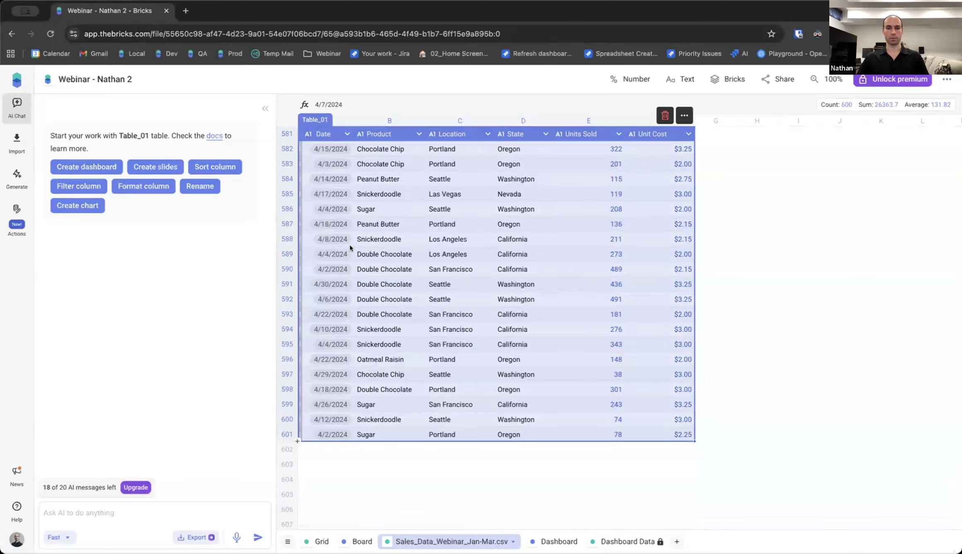
{"action": "scroll", "coordinate": [356, 381], "scroll_direction": "up", "scroll_amount": 15}
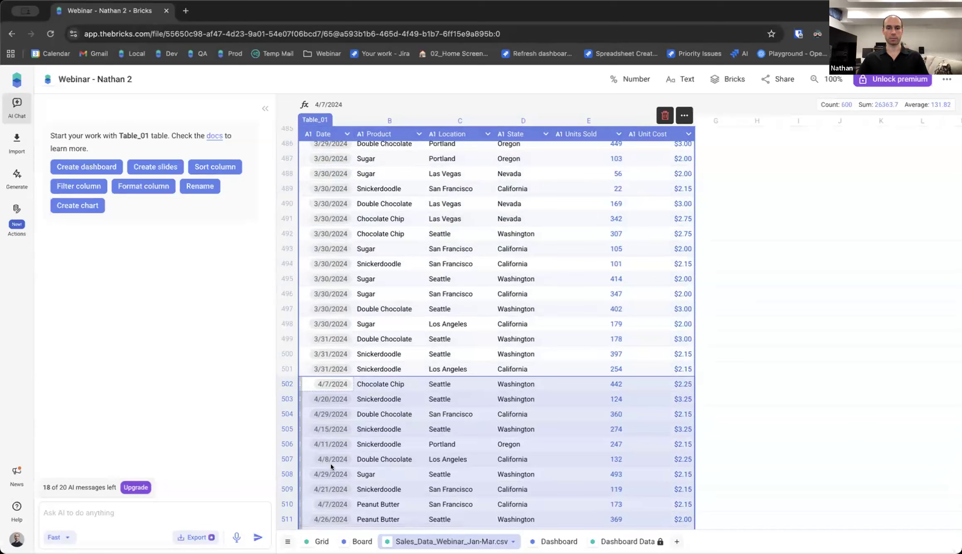
{"action": "scroll", "coordinate": [333, 412], "scroll_direction": "down", "scroll_amount": 1}
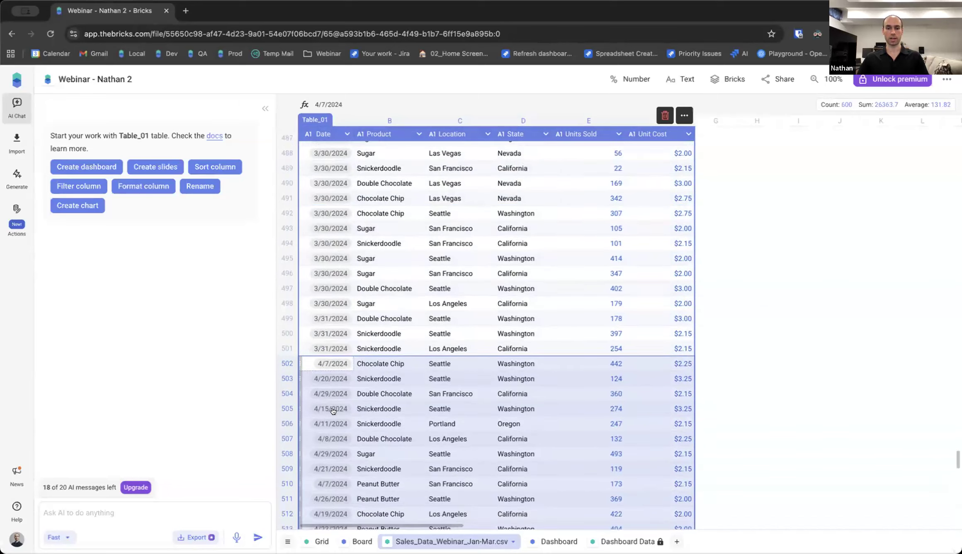
- Review the refreshed dashboard's state, product and daily trend charts, and look at the actions available for the sales table
{"action": "left_click", "coordinate": [550, 539]}
{"action": "scroll", "coordinate": [550, 451], "scroll_direction": "down", "scroll_amount": 5}
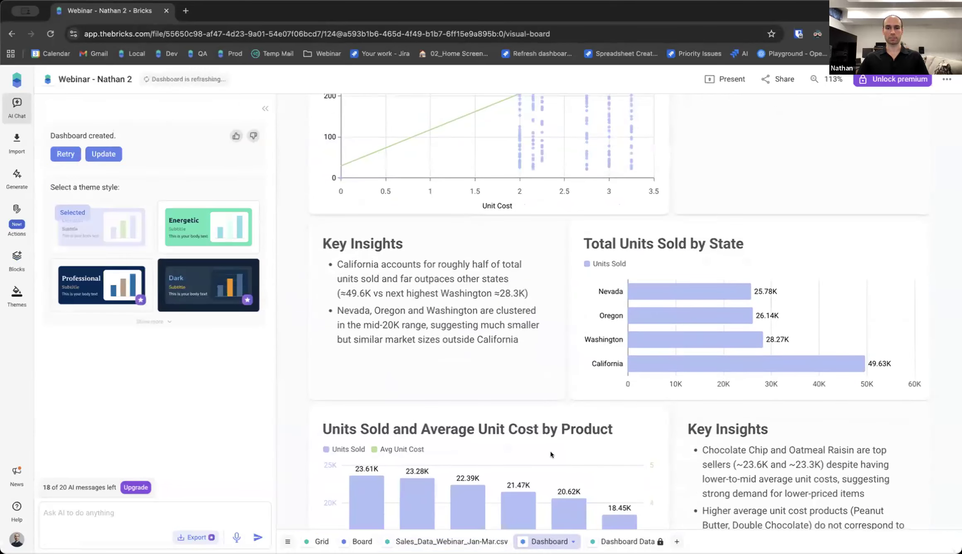
{"action": "scroll", "coordinate": [579, 396], "scroll_direction": "down", "scroll_amount": 6}
{"action": "scroll", "coordinate": [558, 406], "scroll_direction": "down", "scroll_amount": 4}
{"action": "scroll", "coordinate": [559, 406], "scroll_direction": "down", "scroll_amount": 2}
{"action": "scroll", "coordinate": [559, 407], "scroll_direction": "down", "scroll_amount": 5}
{"action": "scroll", "coordinate": [650, 307], "scroll_direction": "up", "scroll_amount": 3}
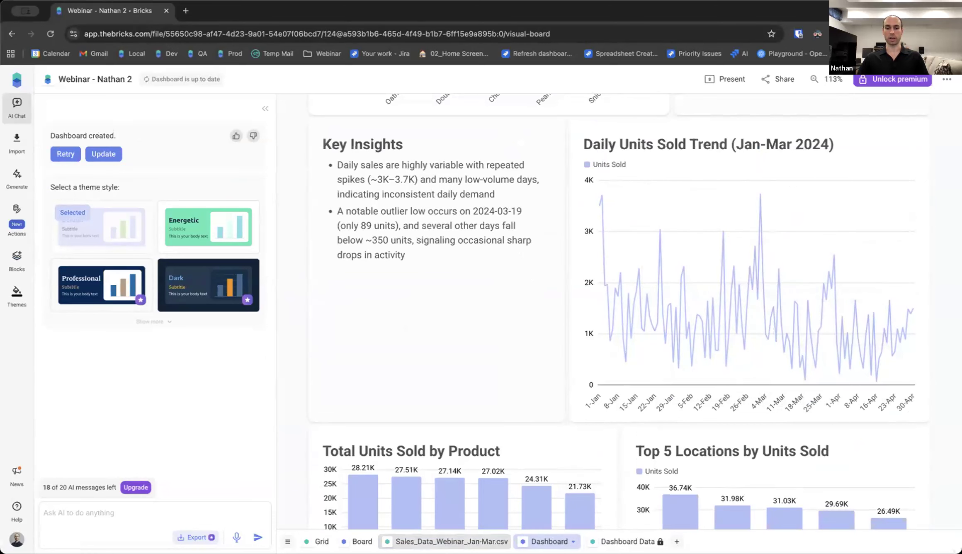
{"action": "left_click", "coordinate": [24, 229]}
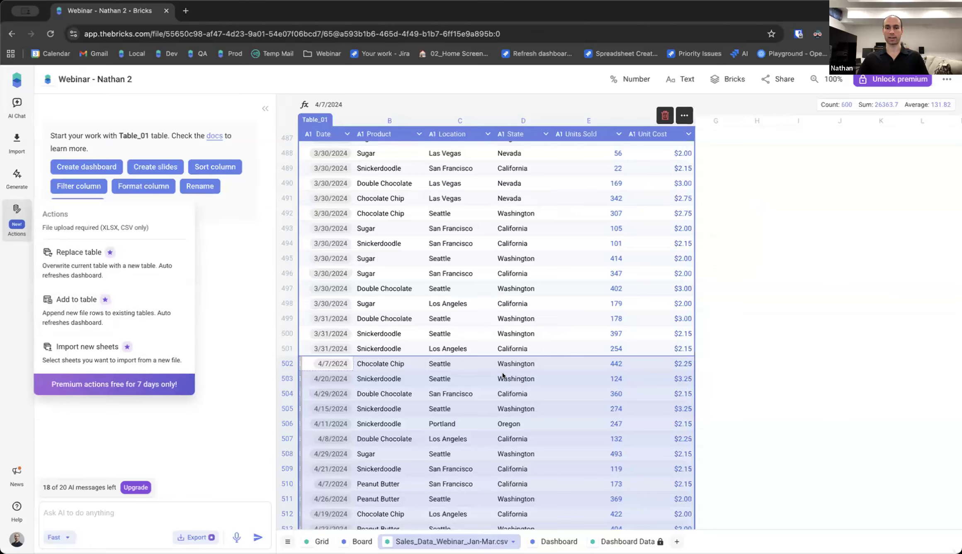
{"action": "left_click", "coordinate": [548, 538]}
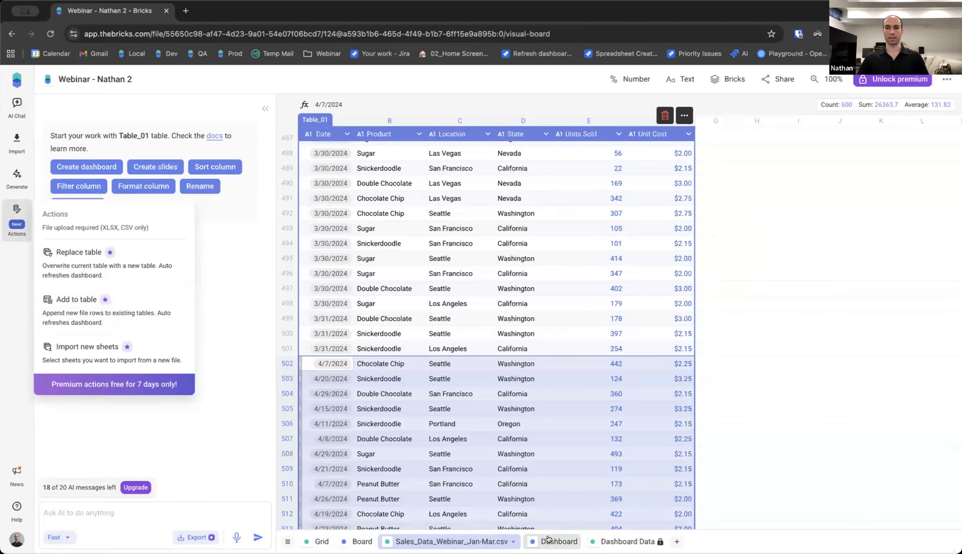
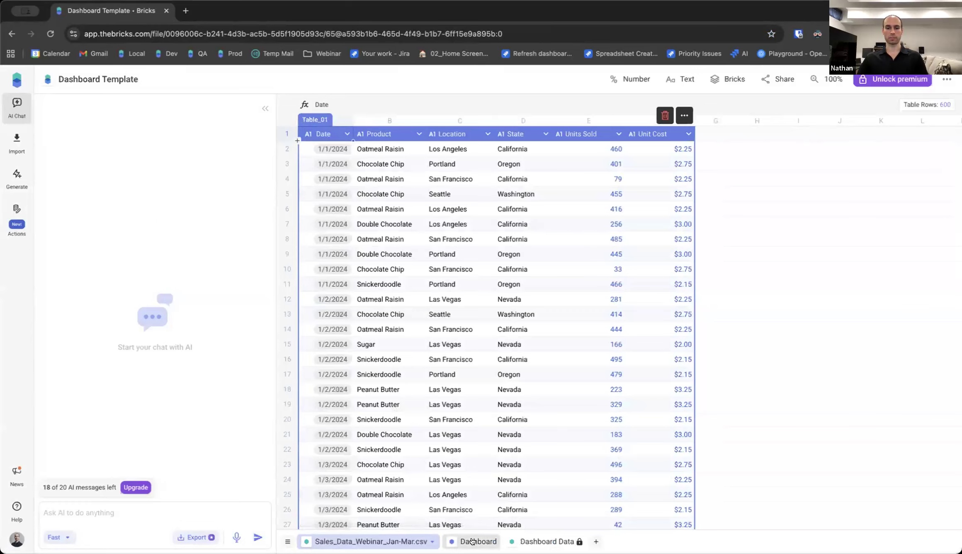
- Reuse the Dashboard Template dashboard to create a dashboard with new source data in the same layout
{"action": "scroll", "coordinate": [464, 310], "scroll_direction": "down", "scroll_amount": 3}
{"action": "scroll", "coordinate": [466, 311], "scroll_direction": "down", "scroll_amount": 10}
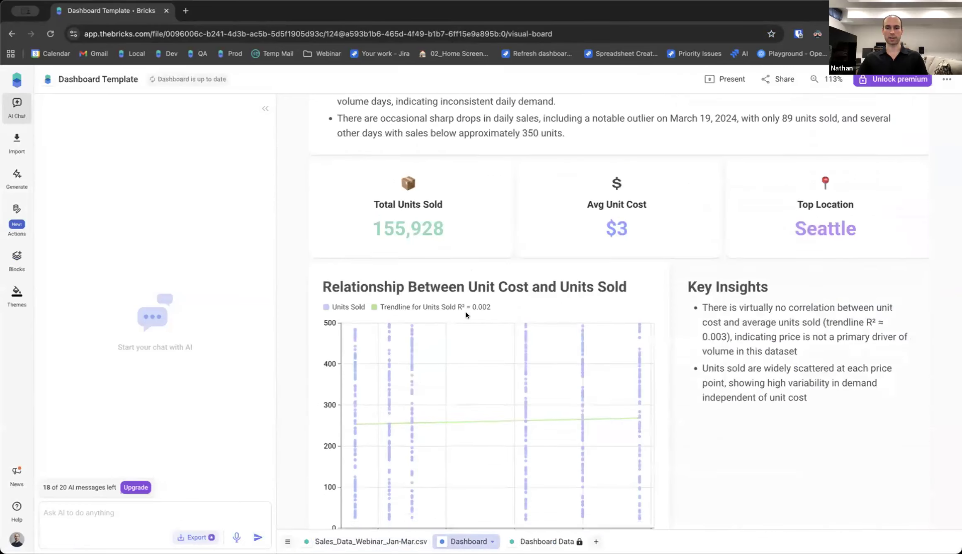
{"action": "scroll", "coordinate": [477, 327], "scroll_direction": "up", "scroll_amount": 12}
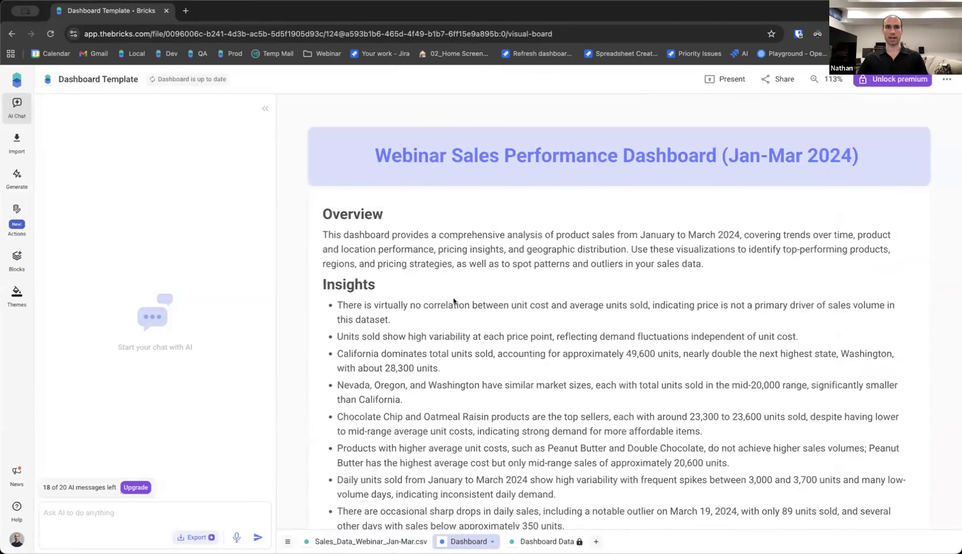
{"action": "left_click", "coordinate": [16, 208]}
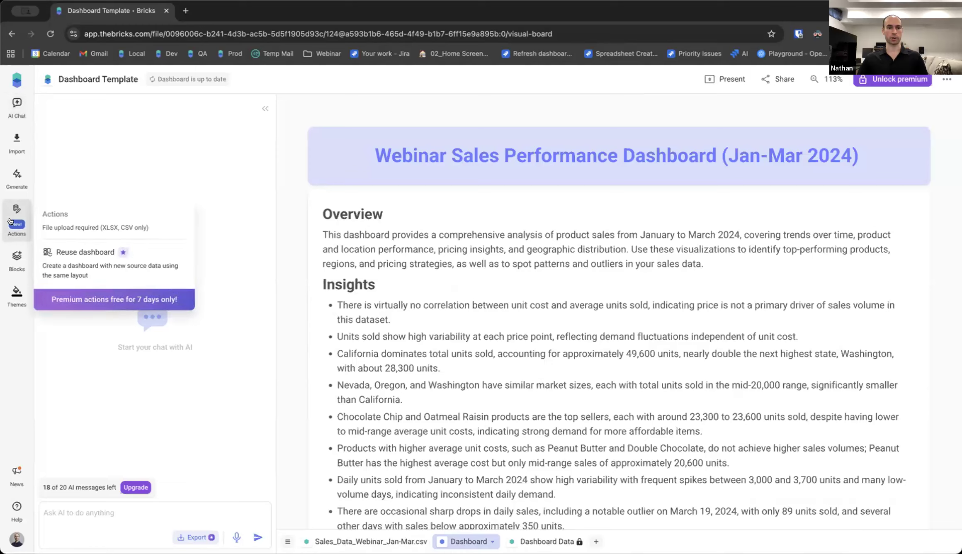
{"action": "left_click", "coordinate": [84, 256]}
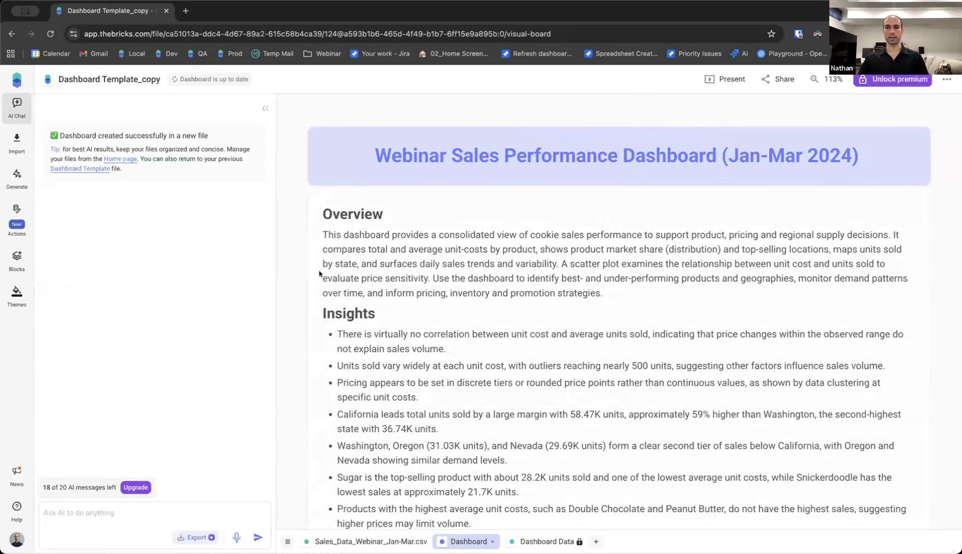
- Review the reused dashboard's overview, written insights, summary cards, and chart relating unit cost to units sold
{"action": "scroll", "coordinate": [451, 250], "scroll_direction": "down", "scroll_amount": 10}
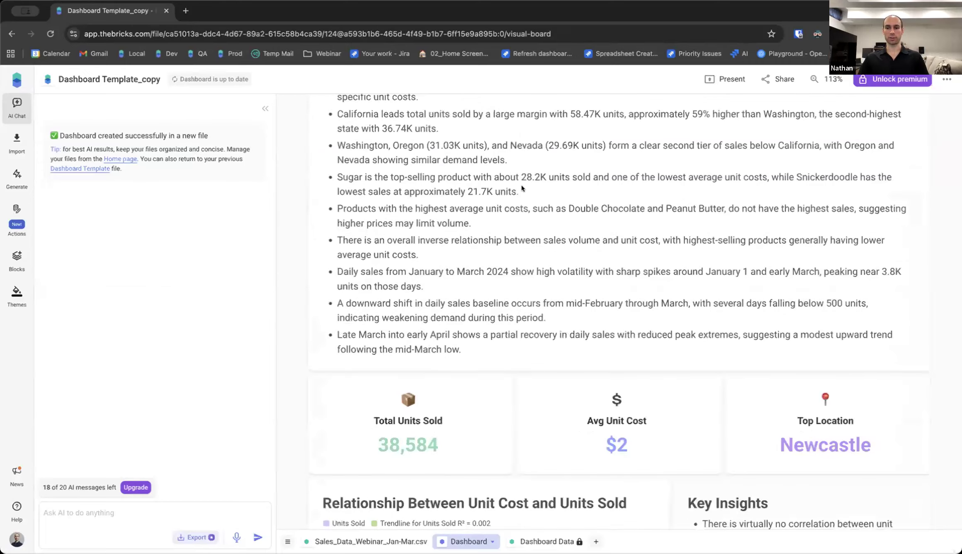
{"action": "scroll", "coordinate": [560, 207], "scroll_direction": "up", "scroll_amount": 8}
{"action": "scroll", "coordinate": [460, 167], "scroll_direction": "down", "scroll_amount": 14}
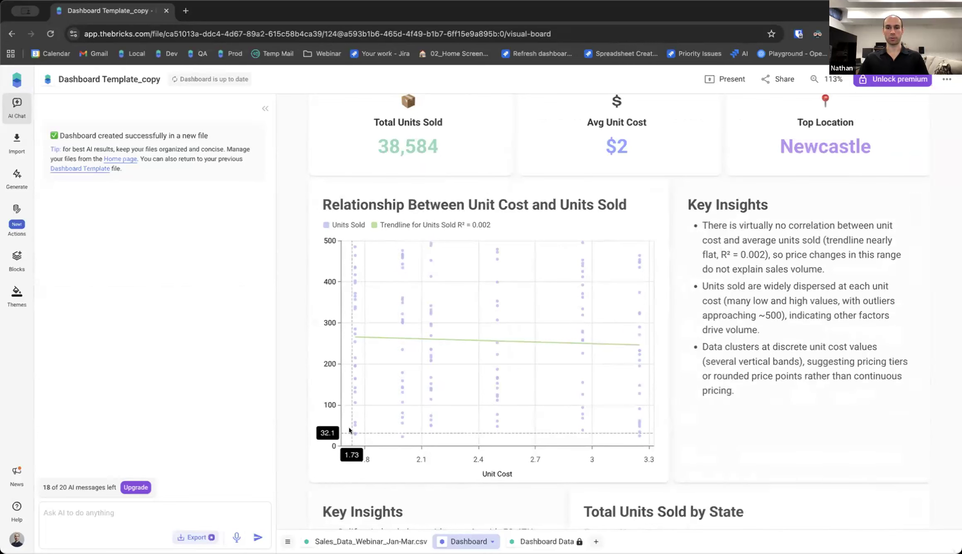
{"action": "scroll", "coordinate": [350, 427], "scroll_direction": "up", "scroll_amount": 10}
{"action": "scroll", "coordinate": [350, 418], "scroll_direction": "up", "scroll_amount": 3}
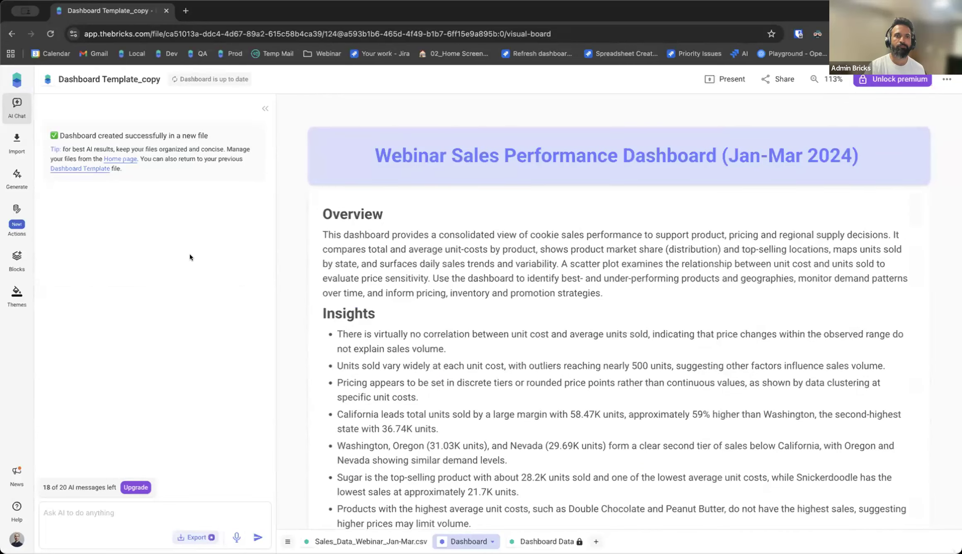
{"action": "scroll", "coordinate": [314, 269], "scroll_direction": "down", "scroll_amount": 3}
{"action": "scroll", "coordinate": [312, 270], "scroll_direction": "down", "scroll_amount": 10}
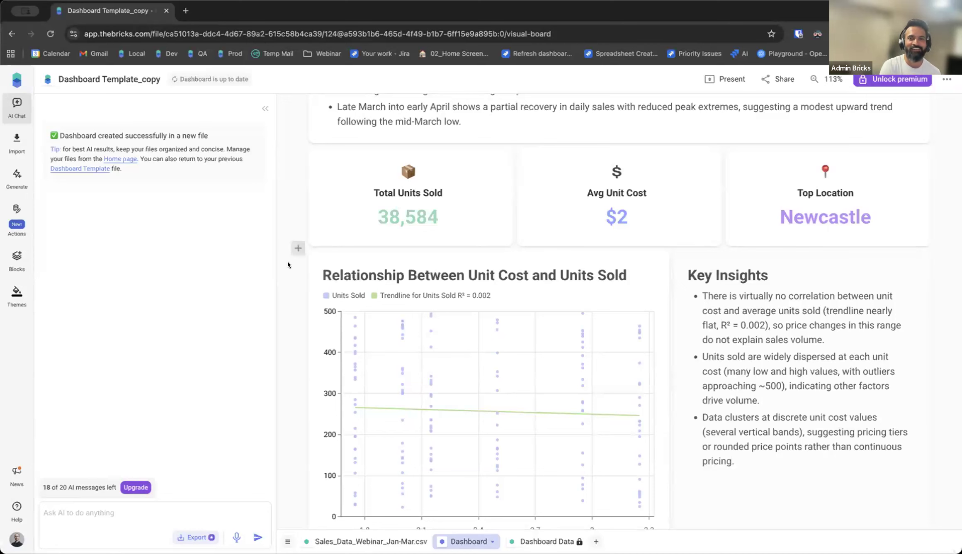
{"action": "scroll", "coordinate": [281, 315], "scroll_direction": "up", "scroll_amount": 3}
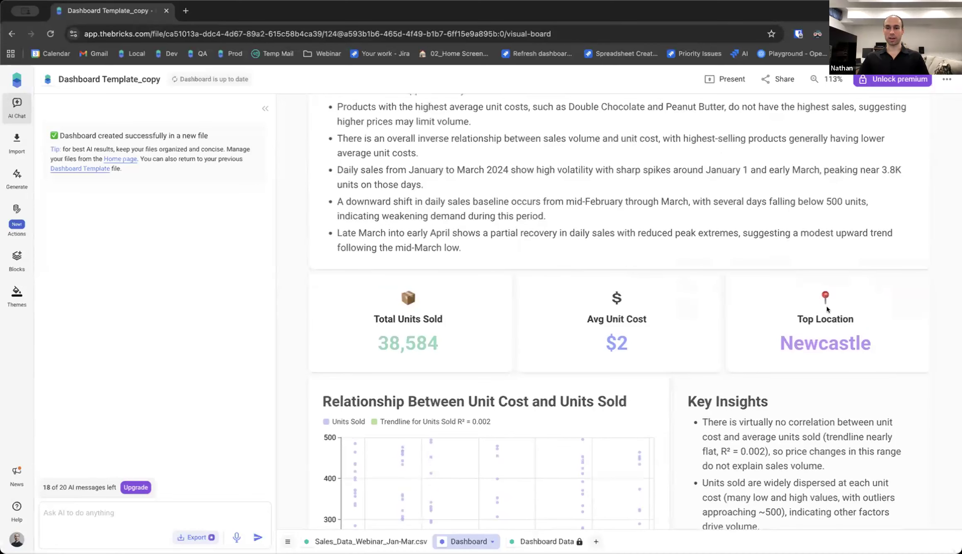
- Inspect the Top Location card's value and its link to Dashboard Data, and deselect the card
{"action": "double_click", "coordinate": [831, 353]}
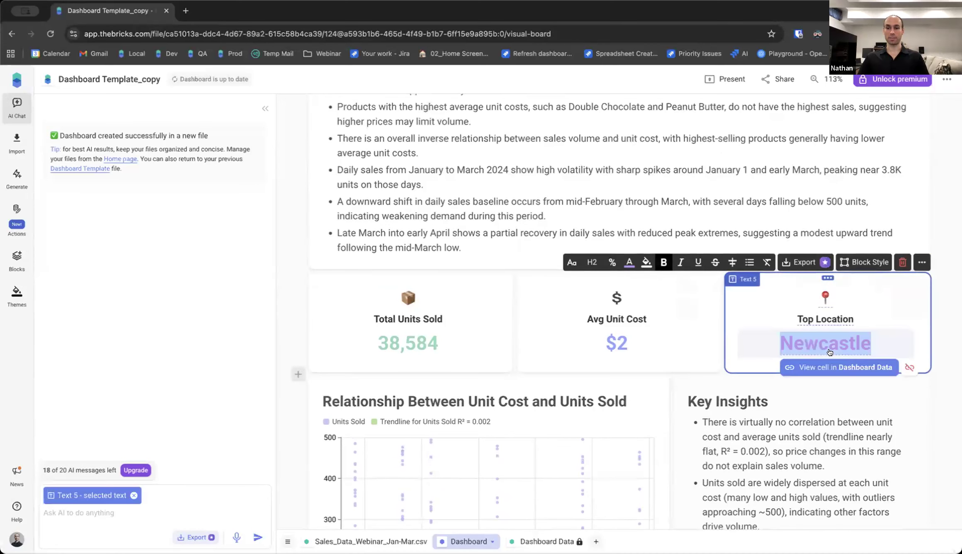
{"action": "left_click", "coordinate": [887, 289]}
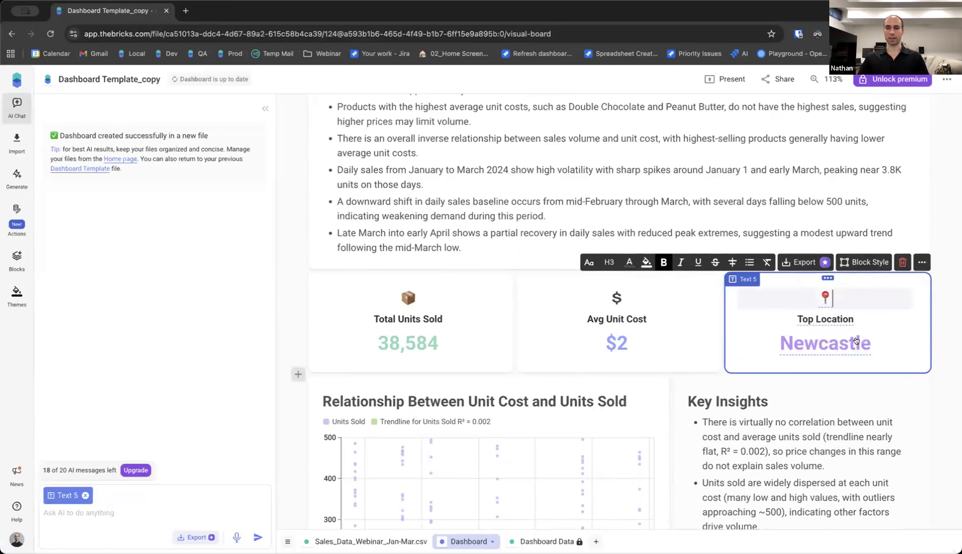
{"action": "left_click", "coordinate": [288, 297]}
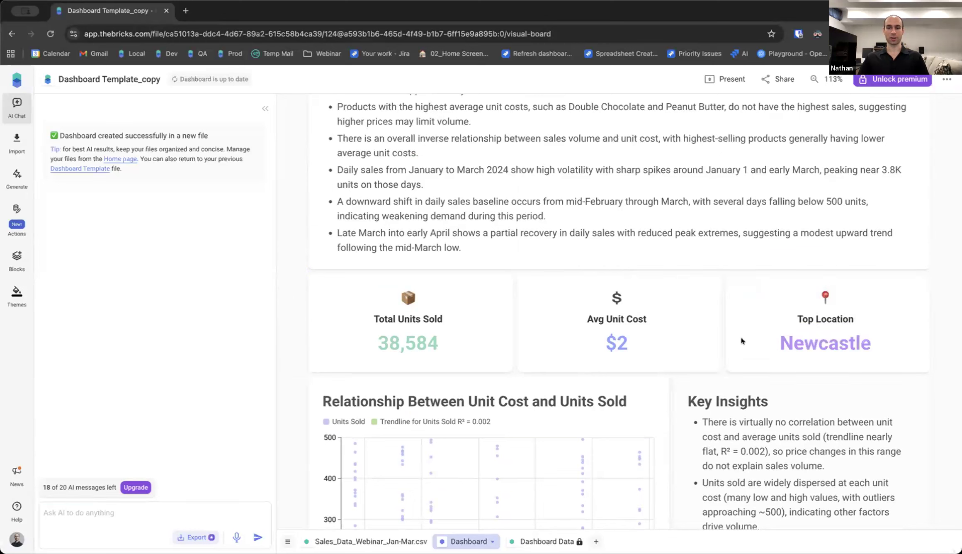
- Have the AI add filter controls to the reused dashboard, and look over the filters and summary cards
{"action": "scroll", "coordinate": [427, 290], "scroll_direction": "down", "scroll_amount": 2}
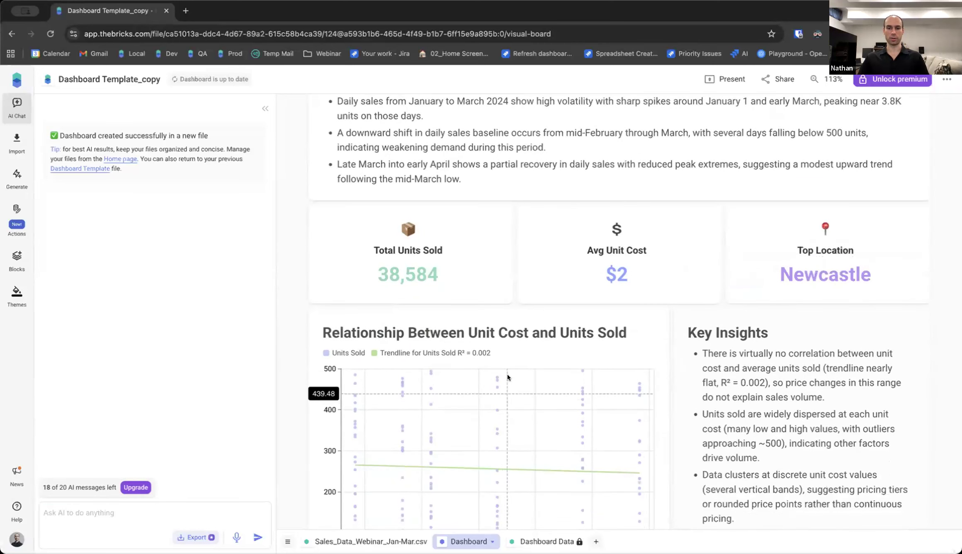
{"action": "scroll", "coordinate": [552, 298], "scroll_direction": "down", "scroll_amount": 1}
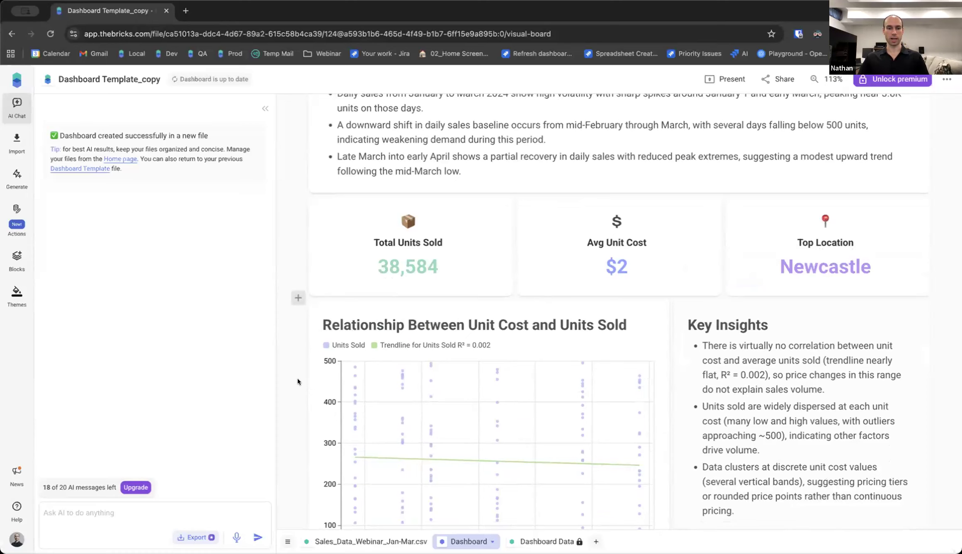
{"action": "scroll", "coordinate": [293, 366], "scroll_direction": "down", "scroll_amount": 6}
{"action": "scroll", "coordinate": [293, 366], "scroll_direction": "down", "scroll_amount": 20}
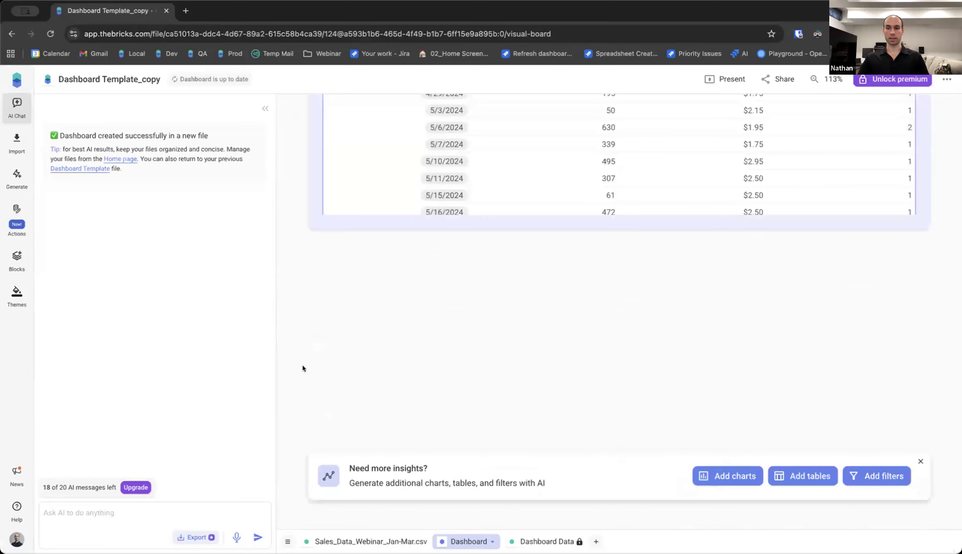
{"action": "scroll", "coordinate": [302, 365], "scroll_direction": "up", "scroll_amount": 4}
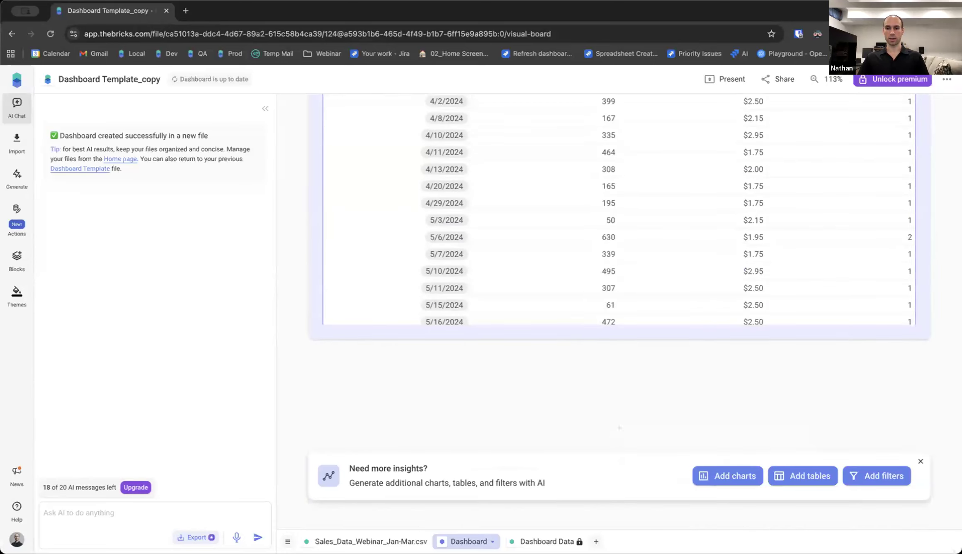
{"action": "left_click", "coordinate": [875, 475]}
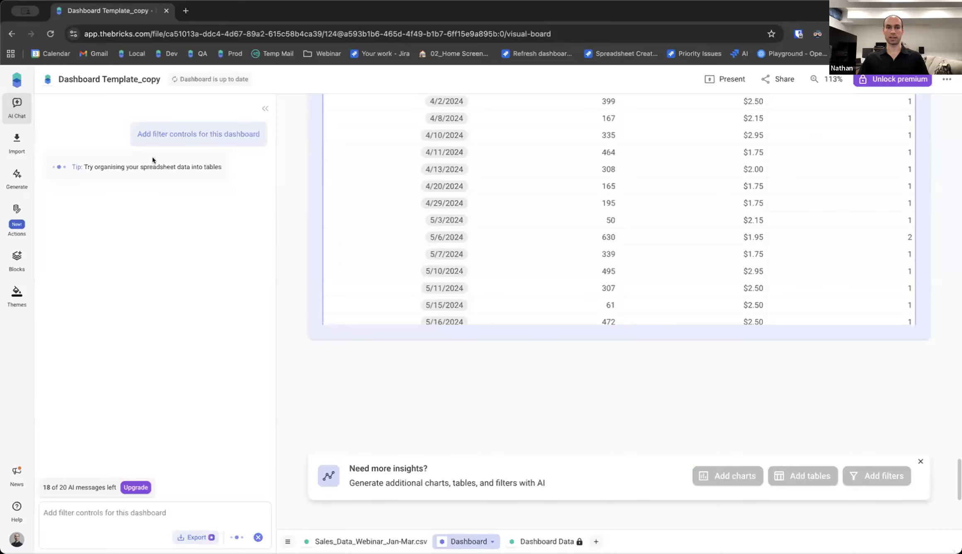
{"action": "scroll", "coordinate": [299, 215], "scroll_direction": "up", "scroll_amount": 20}
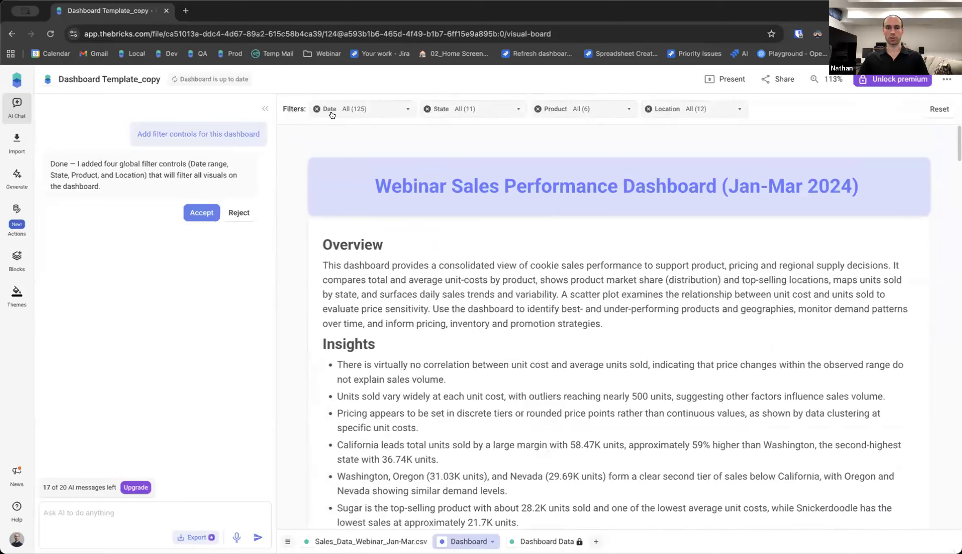
{"action": "scroll", "coordinate": [307, 184], "scroll_direction": "down", "scroll_amount": 15}
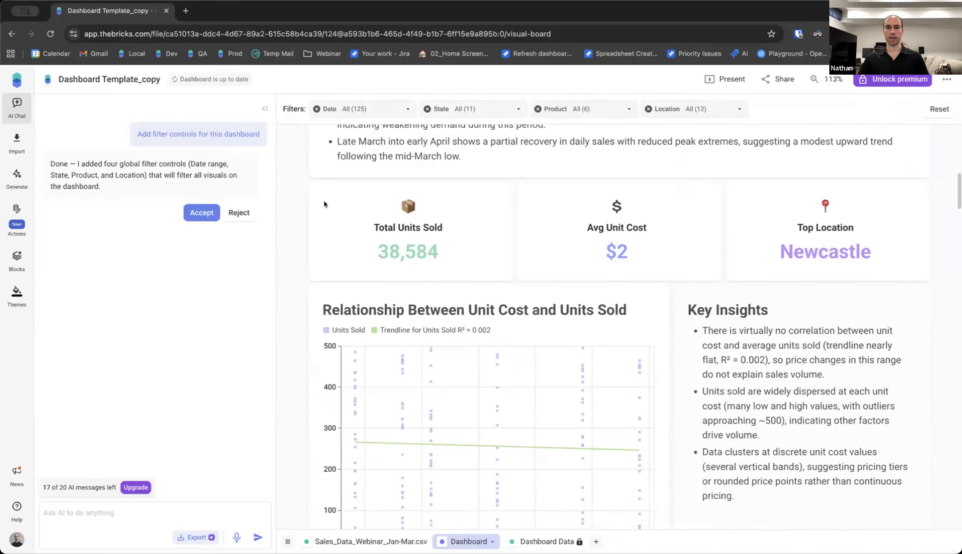
- Exclude Sugar and Peanut Butter with the Product filter and check the charts by state and by product
{"action": "scroll", "coordinate": [319, 203], "scroll_direction": "down", "scroll_amount": 9}
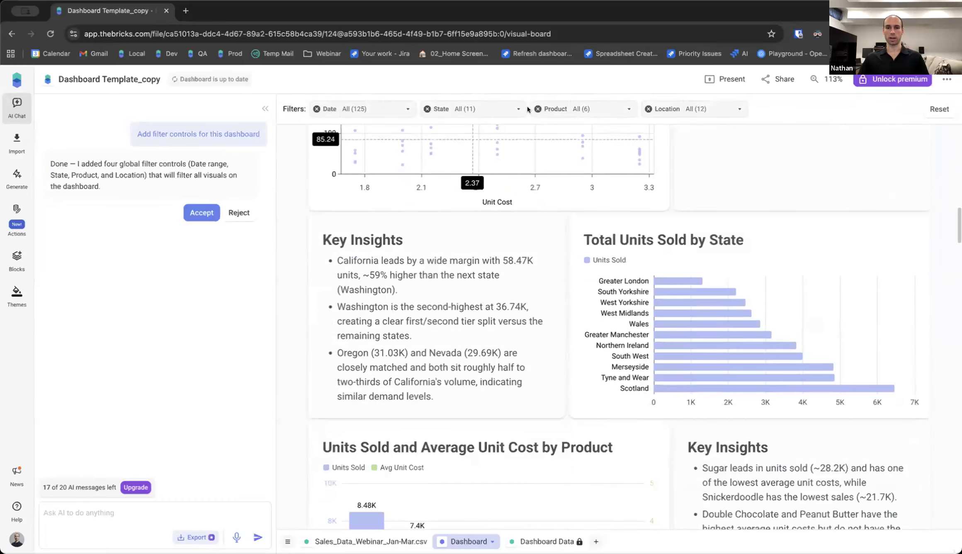
{"action": "left_click", "coordinate": [617, 111]}
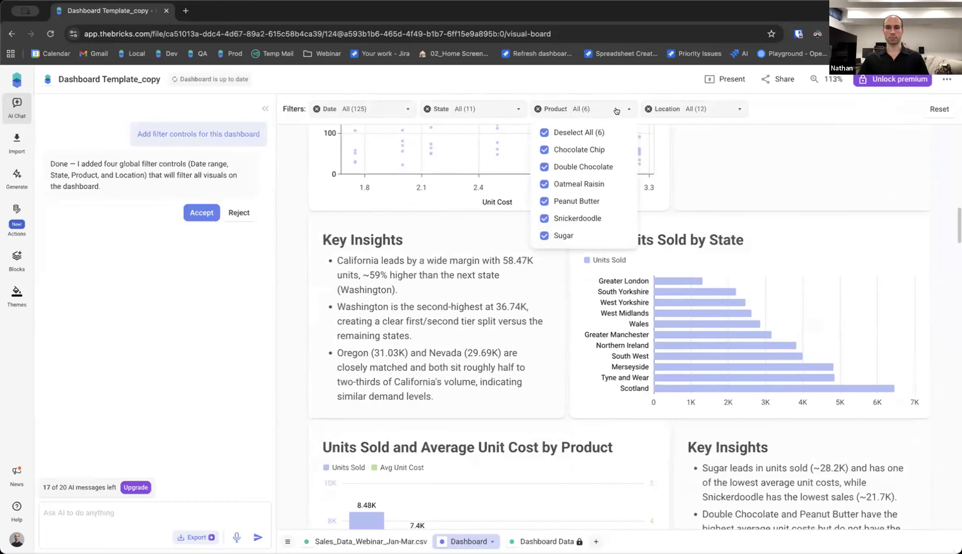
{"action": "left_click", "coordinate": [543, 236]}
{"action": "left_click", "coordinate": [544, 202]}
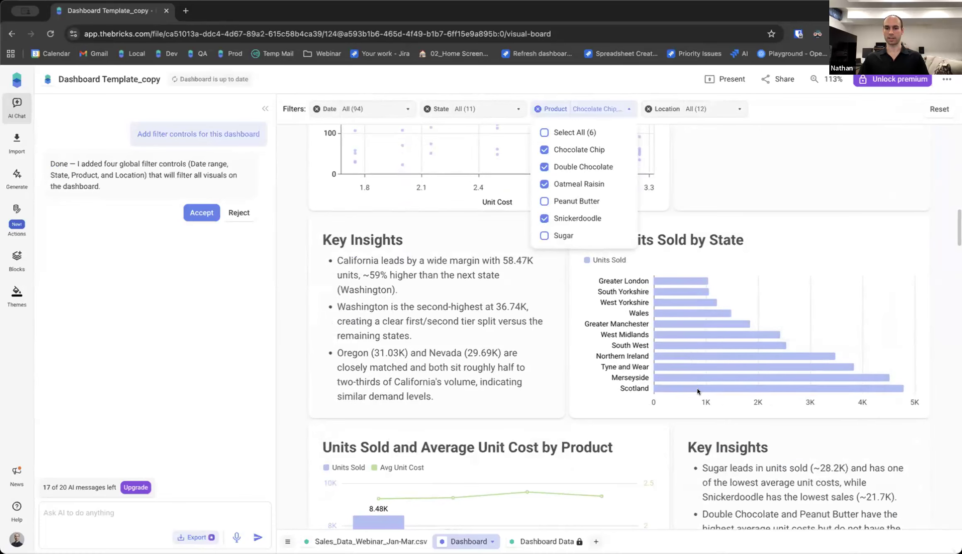
{"action": "scroll", "coordinate": [701, 338], "scroll_direction": "down", "scroll_amount": 1}
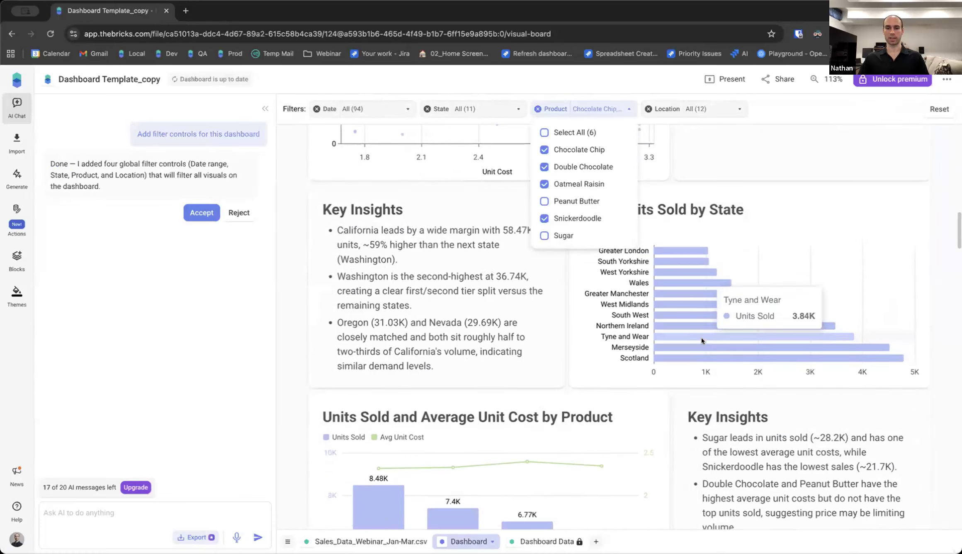
{"action": "scroll", "coordinate": [701, 337], "scroll_direction": "down", "scroll_amount": 4}
{"action": "scroll", "coordinate": [701, 337], "scroll_direction": "down", "scroll_amount": 1}
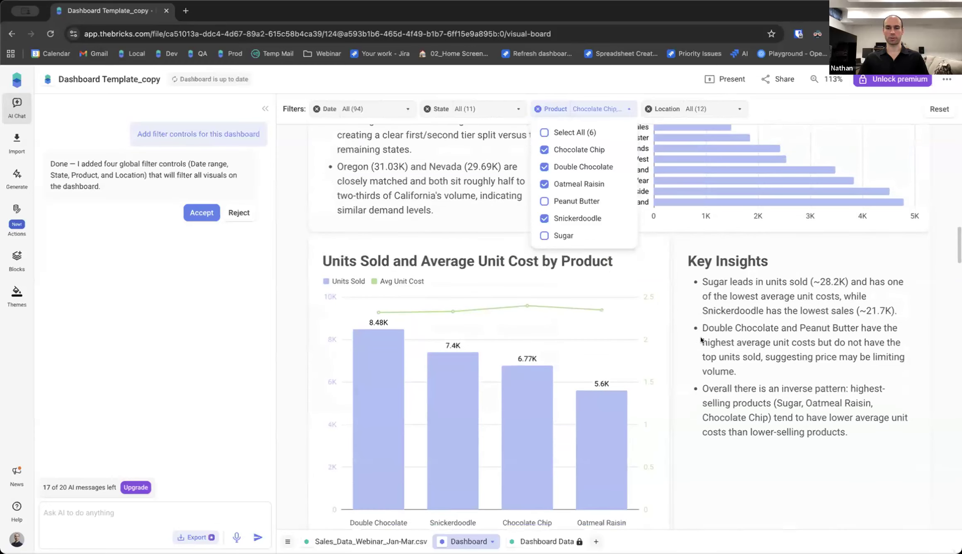
- Include Peanut Butter in the Product filter again and look over the product chart and the daily units sold trend
{"action": "left_click", "coordinate": [562, 200]}
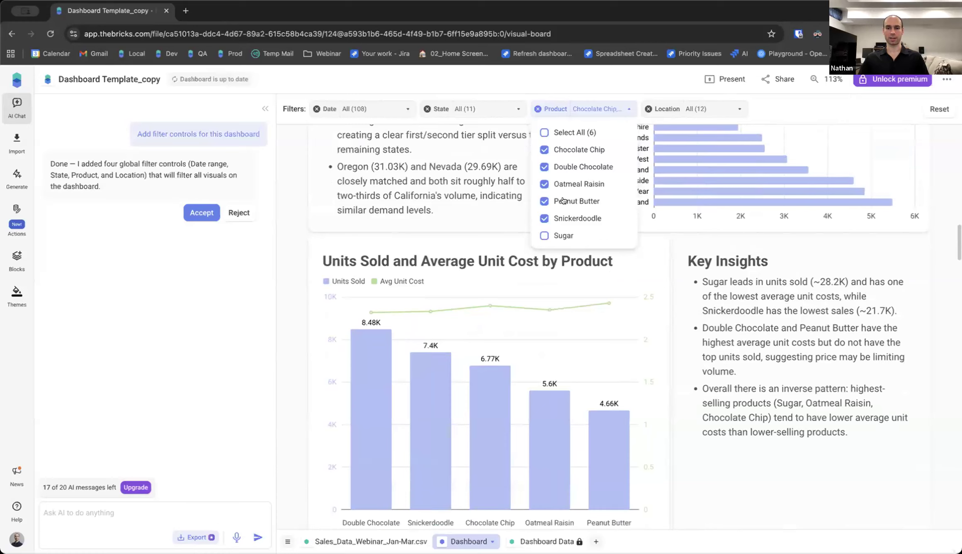
{"action": "left_click", "coordinate": [296, 253]}
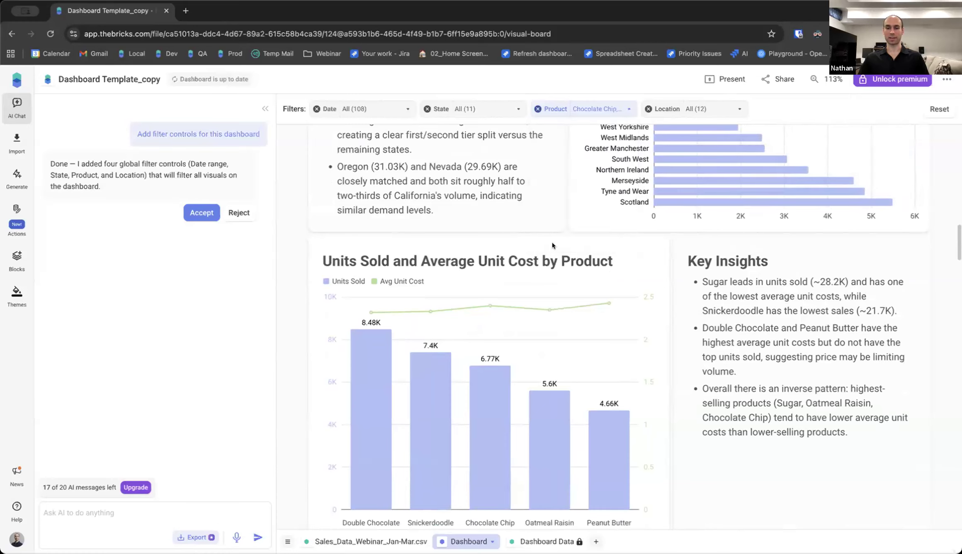
{"action": "scroll", "coordinate": [551, 242], "scroll_direction": "down", "scroll_amount": 1}
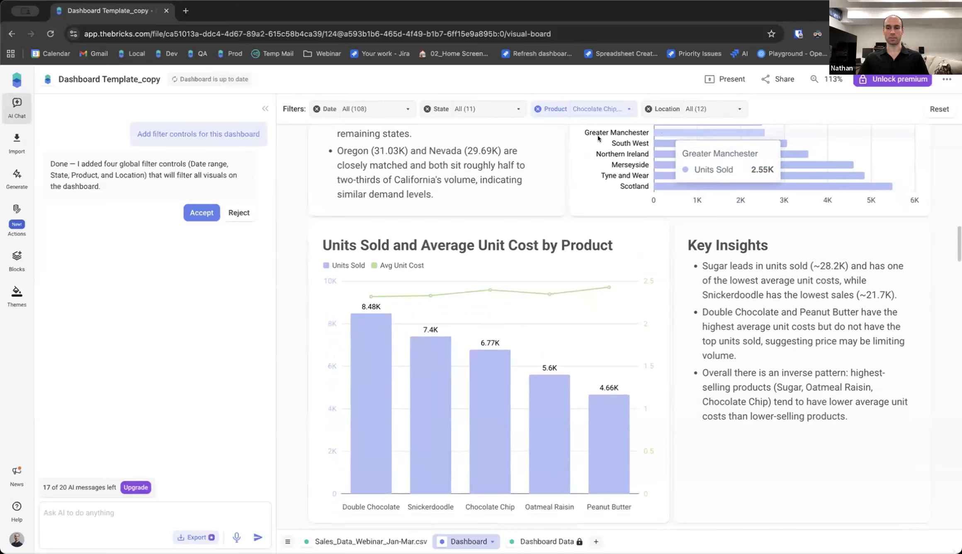
{"action": "scroll", "coordinate": [535, 227], "scroll_direction": "down", "scroll_amount": 5}
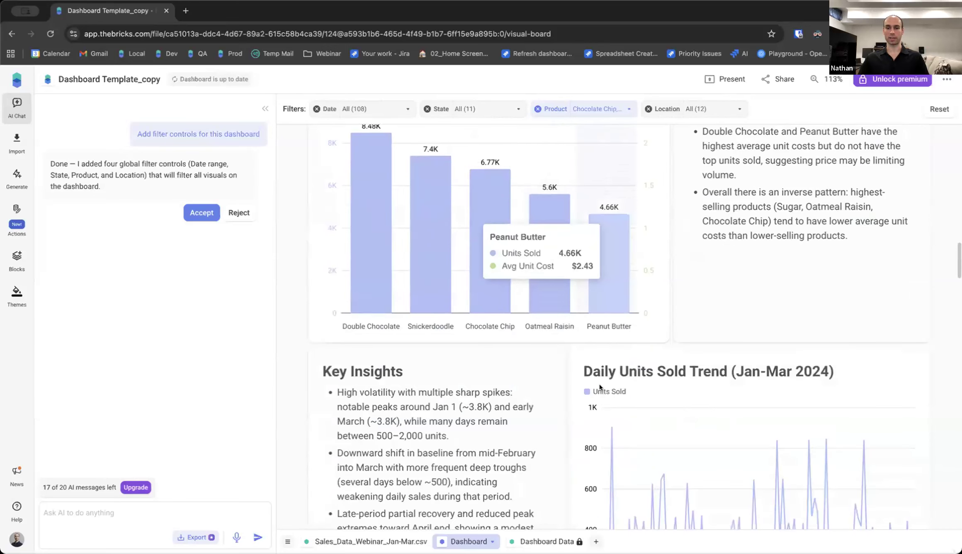
{"action": "scroll", "coordinate": [522, 332], "scroll_direction": "down", "scroll_amount": 1}
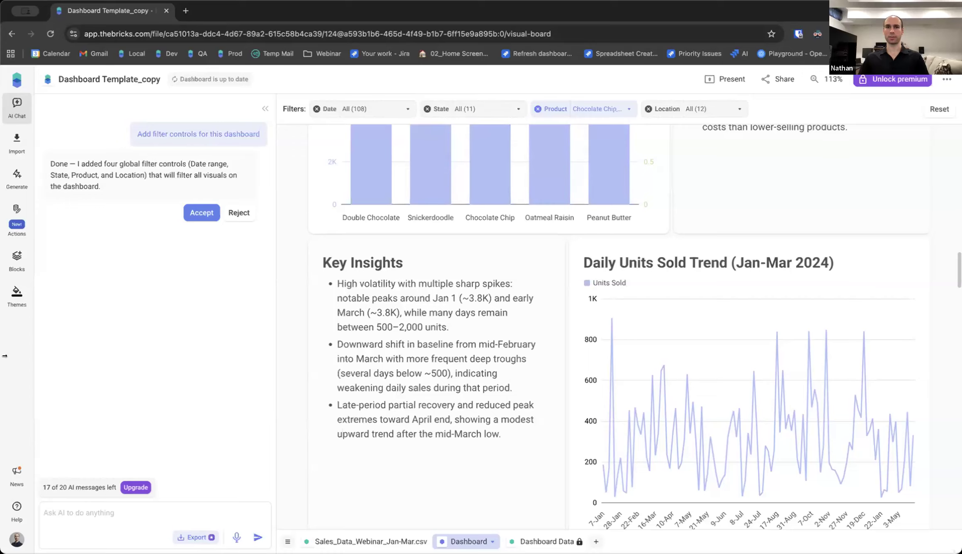
- Return to the webinar room's file list and view the actions available for Dashboard Template_copy
{"action": "left_click", "coordinate": [10, 83]}
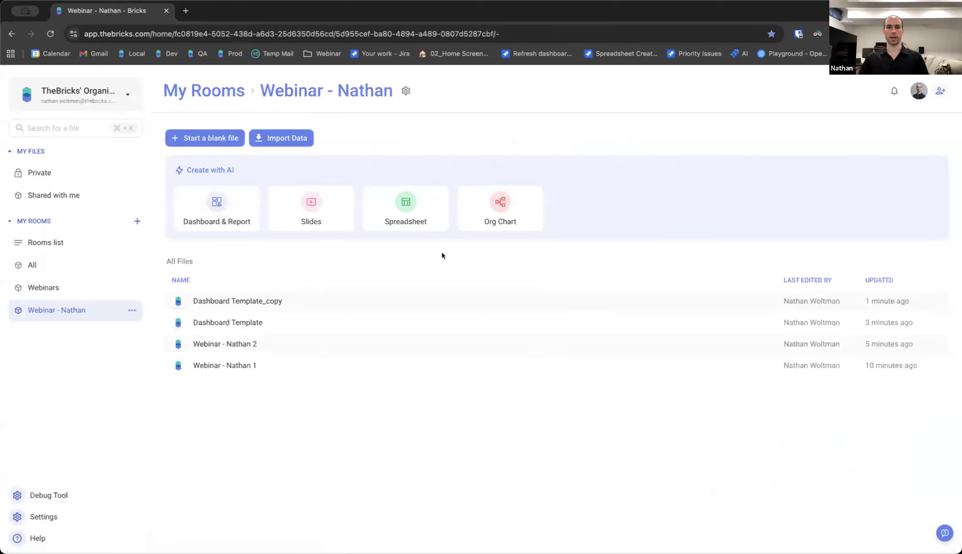
{"action": "left_click", "coordinate": [936, 301]}
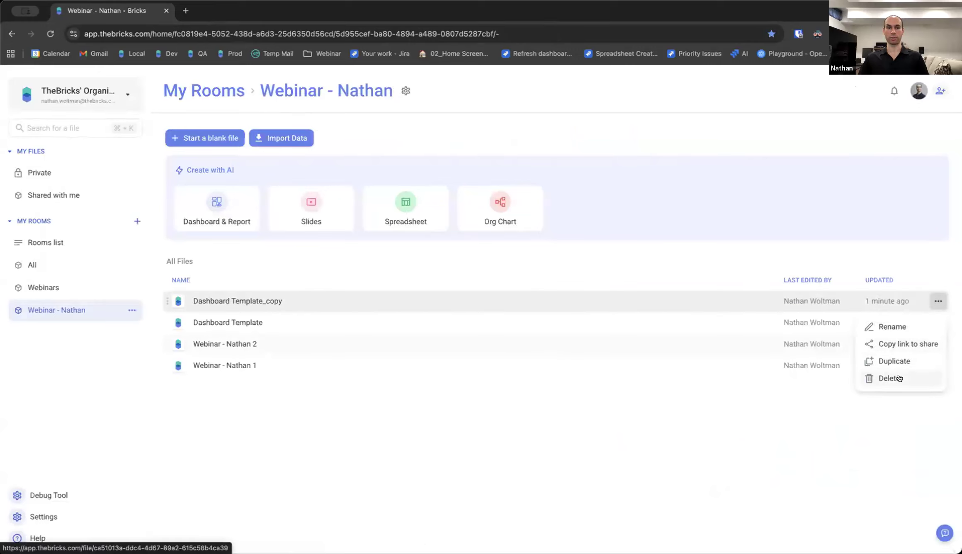
{"action": "left_click", "coordinate": [624, 454]}
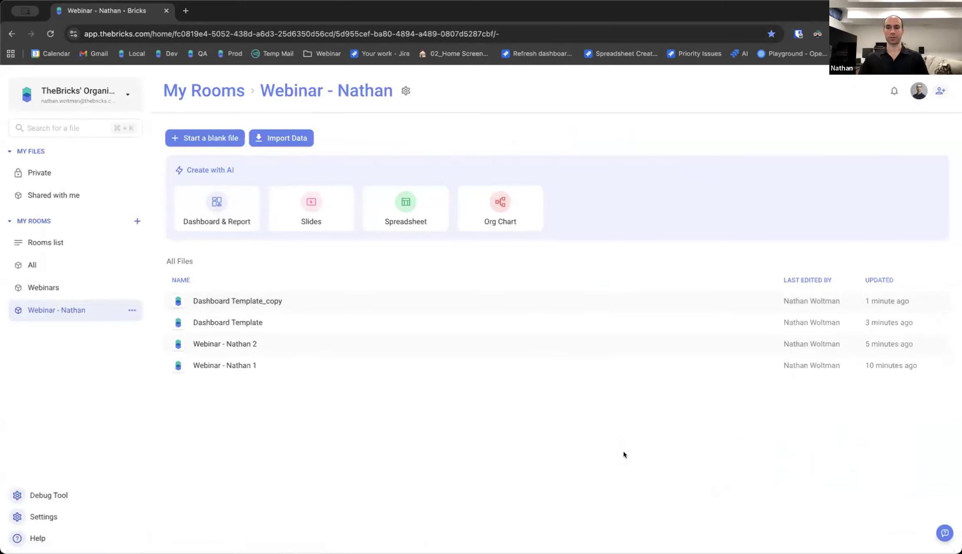
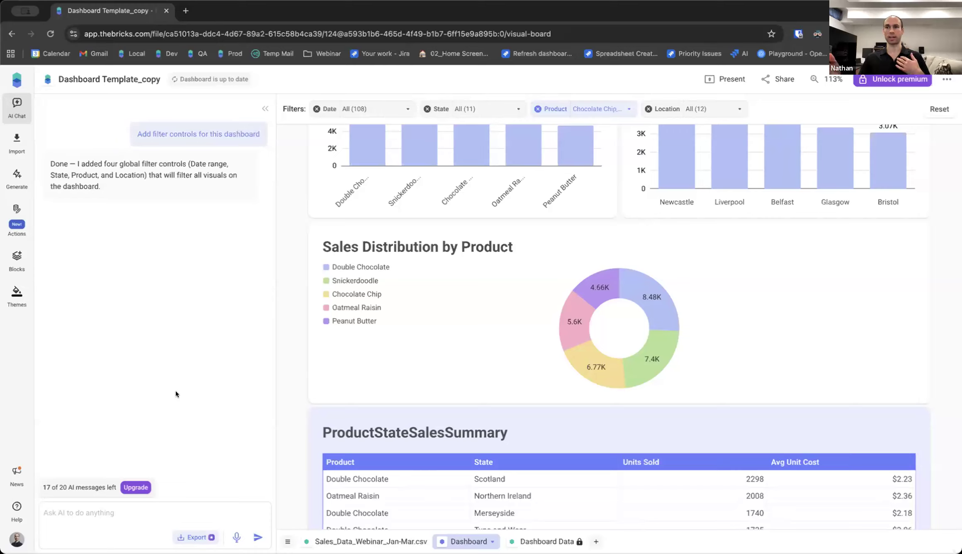
- Favorite the prompt "Add filter controls for this dashboard" in the AI prompt history and copy it from the favorites
{"action": "mouse_move", "coordinate": [188, 128]}
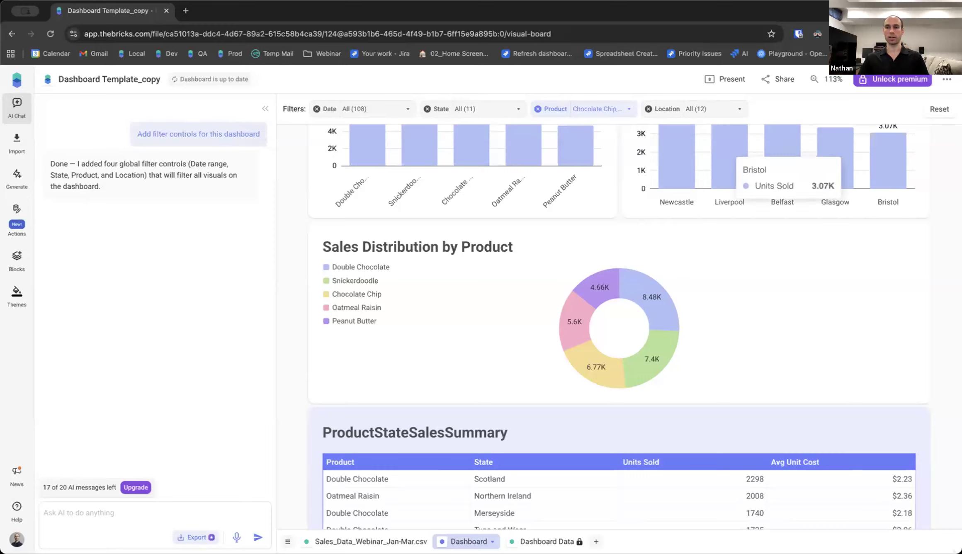
{"action": "left_click", "coordinate": [946, 80]}
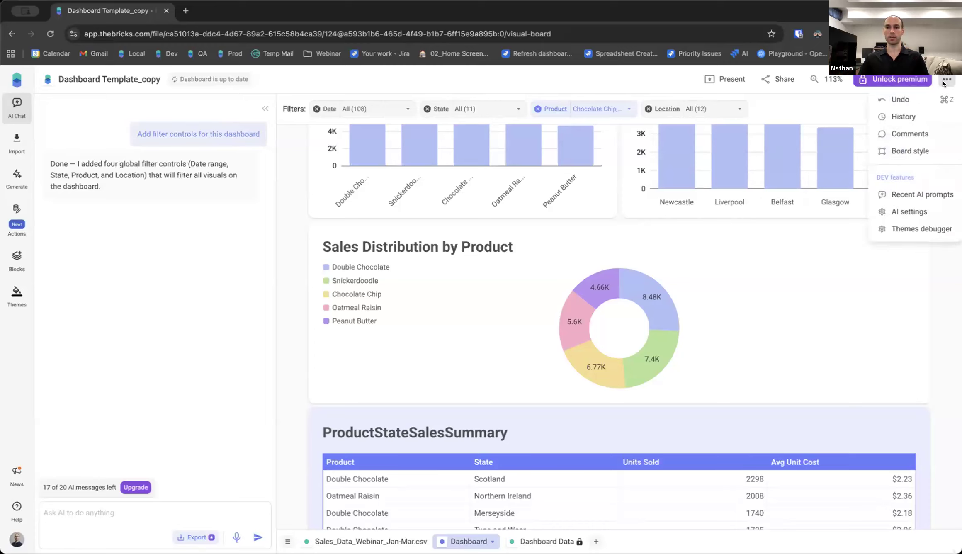
{"action": "left_click", "coordinate": [902, 117]}
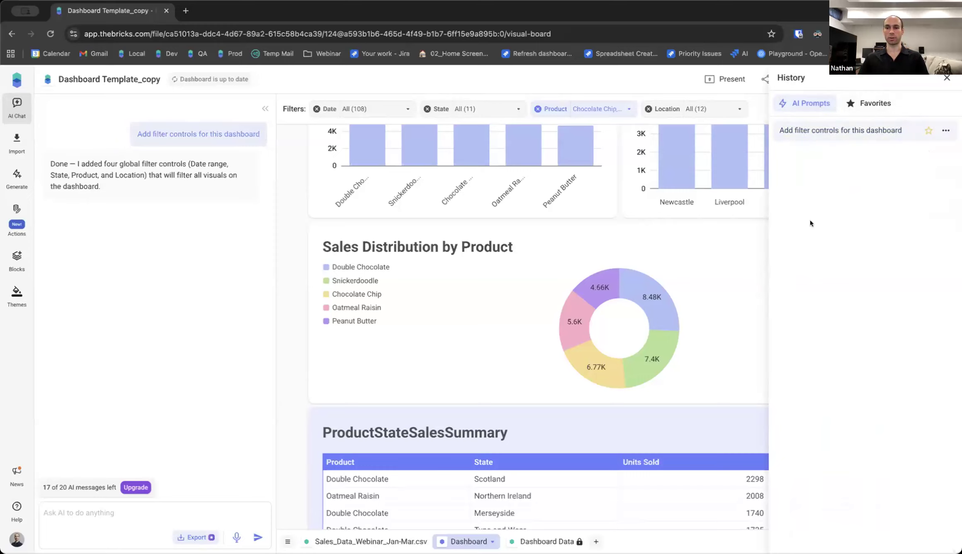
{"action": "left_click", "coordinate": [929, 131]}
{"action": "left_click", "coordinate": [873, 103]}
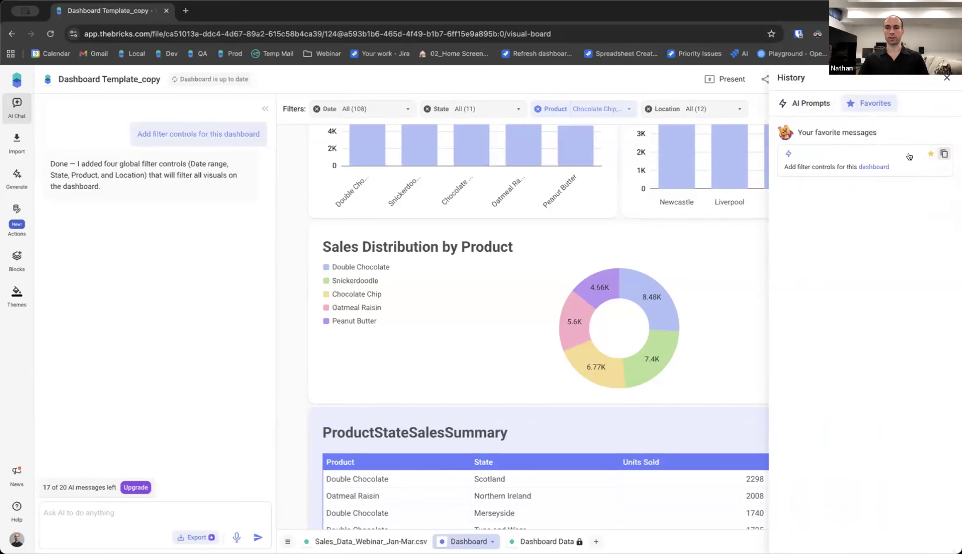
{"action": "left_click", "coordinate": [944, 154]}
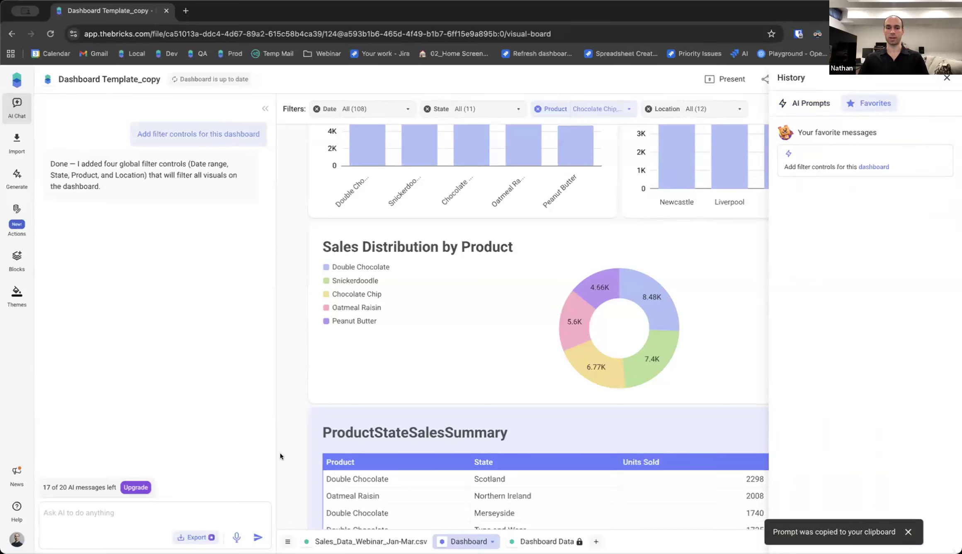
- Paste the copied filter prompt into the AI chat, and clear the message without sending it
{"action": "left_click", "coordinate": [175, 509]}
{"action": "key", "text": "ctrl+v"}
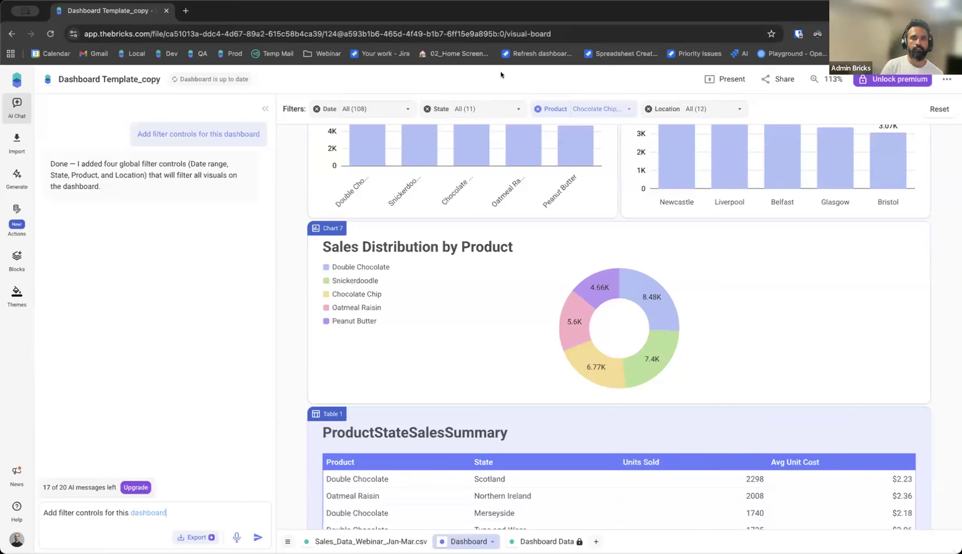
{"action": "key", "text": "super+a"}
{"action": "key", "text": "BackSpace"}
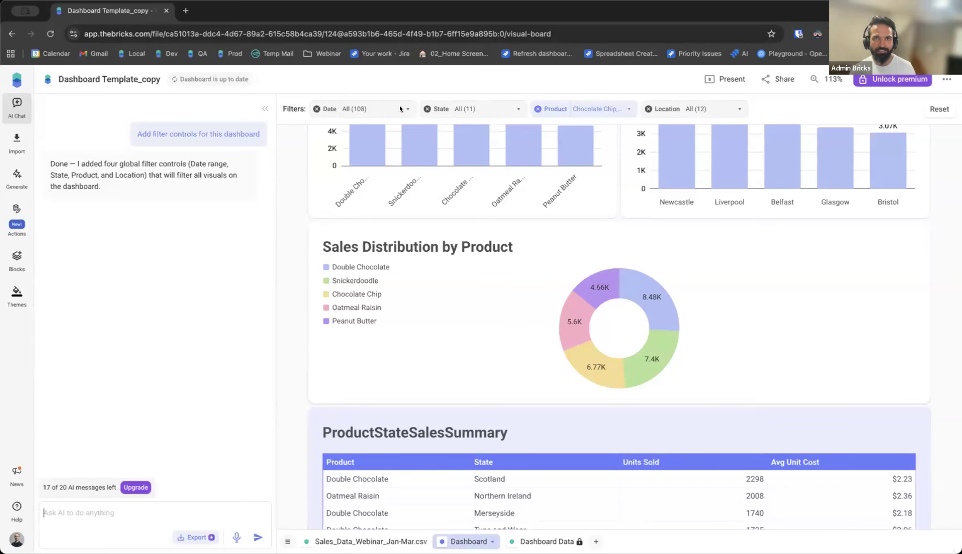
- Start a blank file in the webinar room and import Sales_Data_Webinar_Jan-Mar.csv into that current file
{"action": "left_click", "coordinate": [21, 82]}
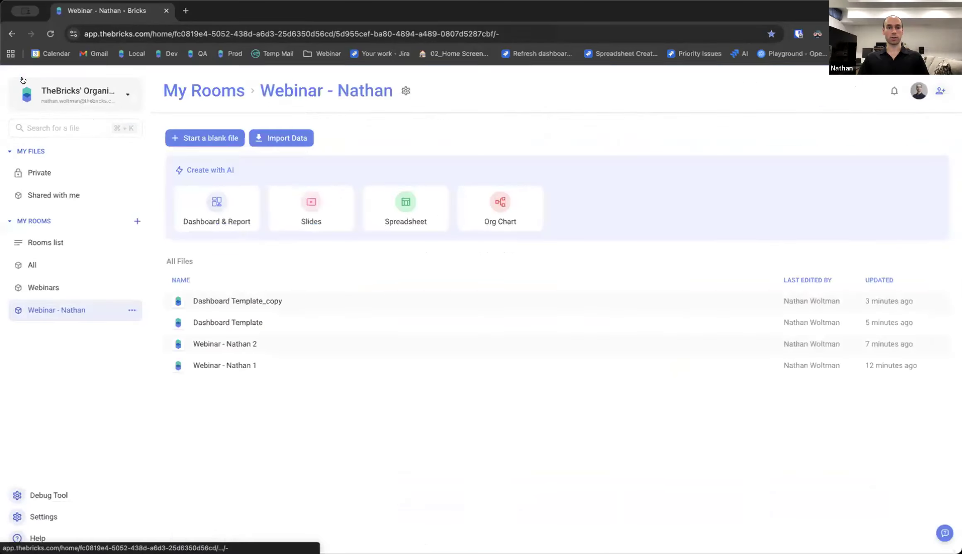
{"action": "left_click", "coordinate": [210, 133]}
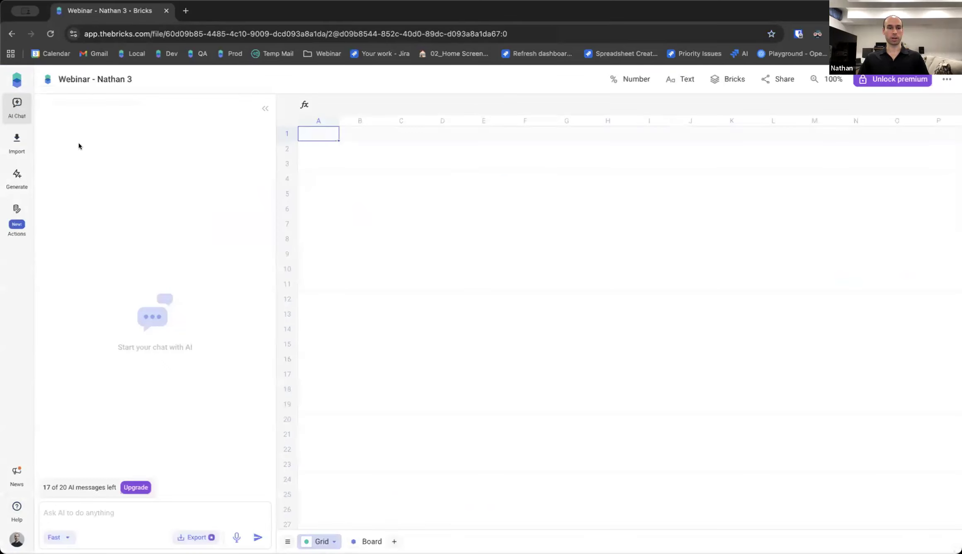
{"action": "left_click", "coordinate": [14, 138]}
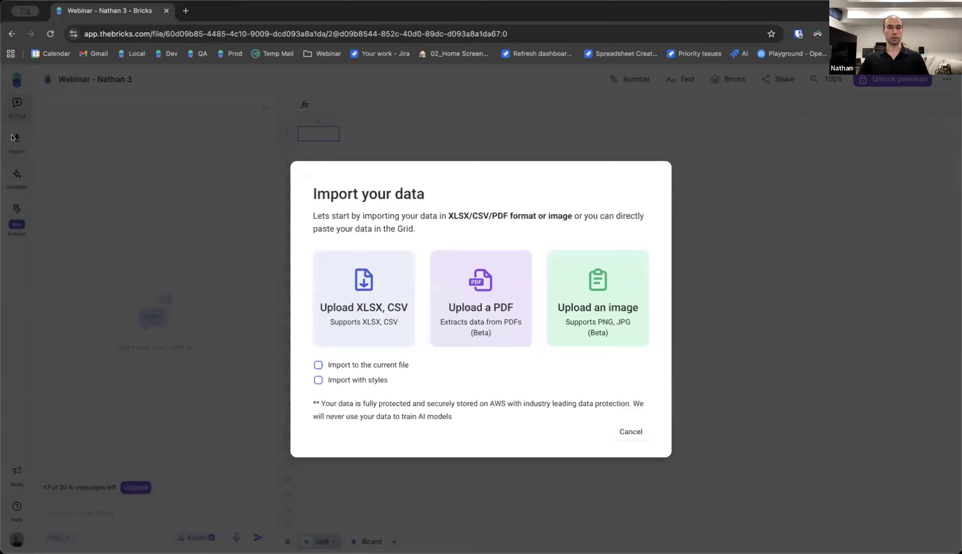
{"action": "left_click", "coordinate": [346, 365]}
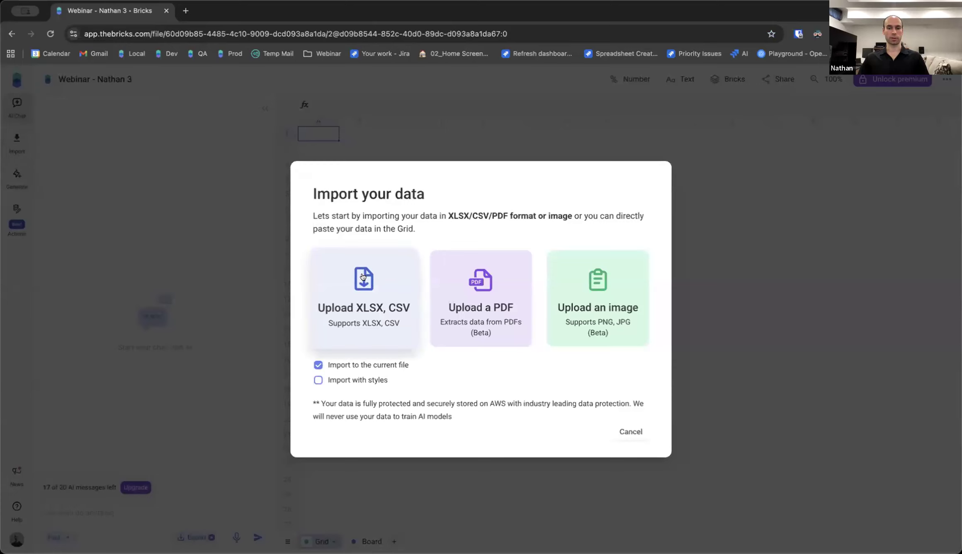
{"action": "left_click", "coordinate": [363, 276]}
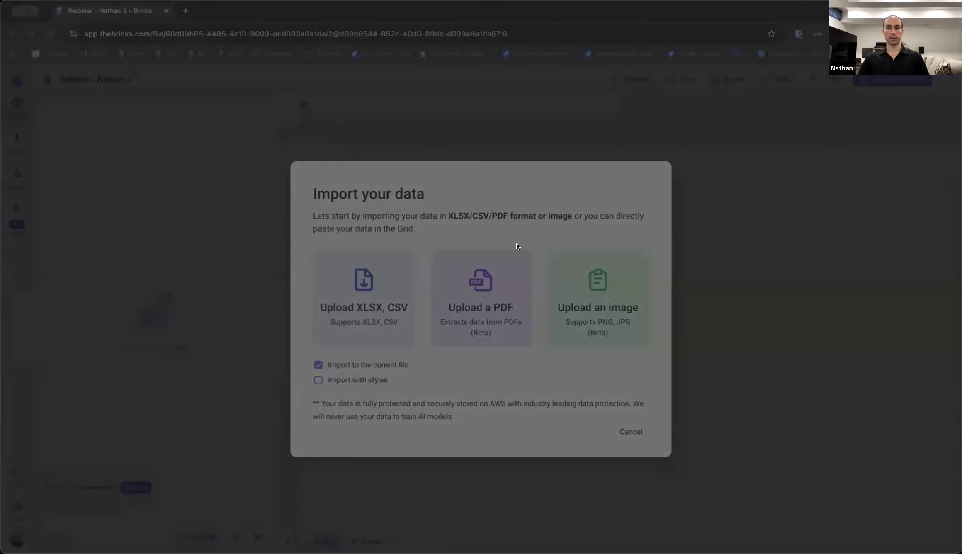
{"action": "double_click", "coordinate": [516, 243]}
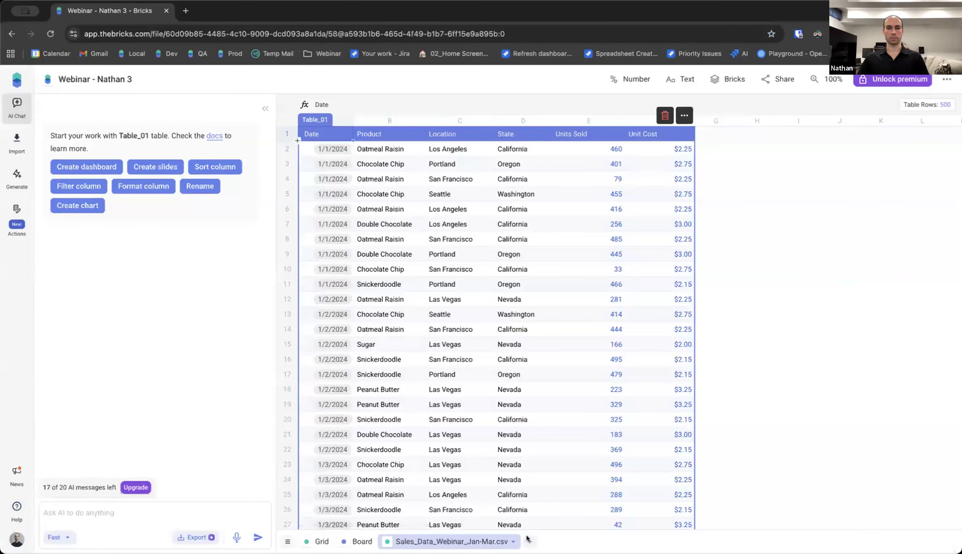
- Import the Sales_Data_April_2024 CSV as a separate new file
{"action": "left_click", "coordinate": [11, 149]}
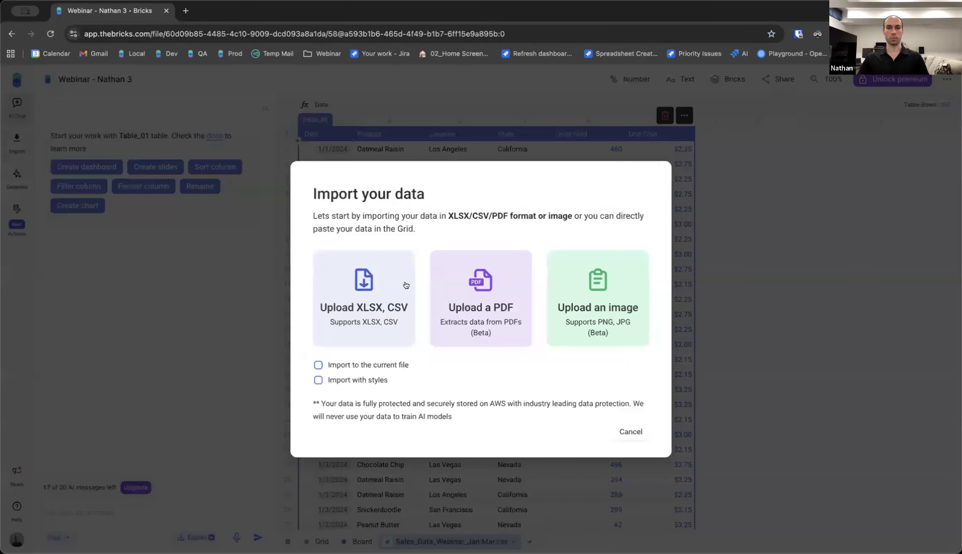
{"action": "left_click", "coordinate": [371, 296]}
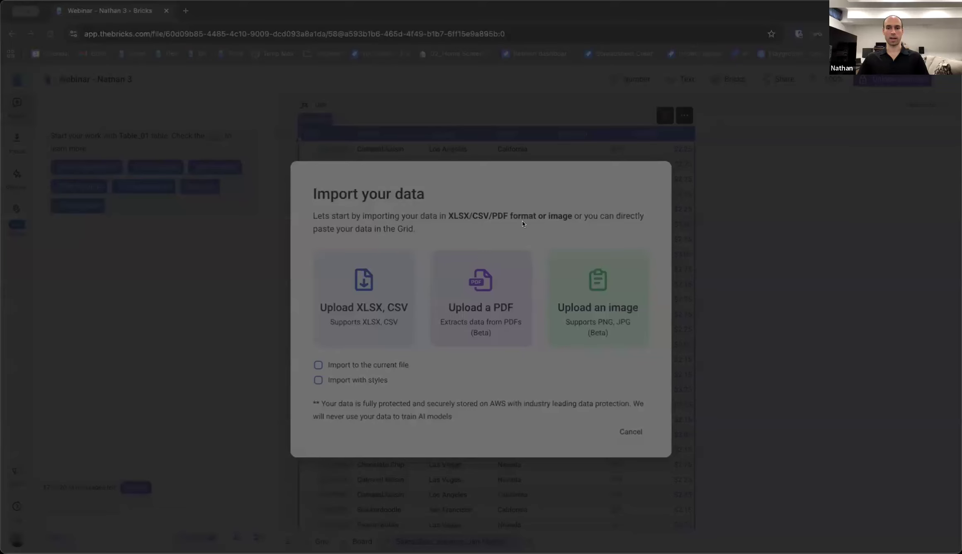
{"action": "left_click", "coordinate": [664, 375]}
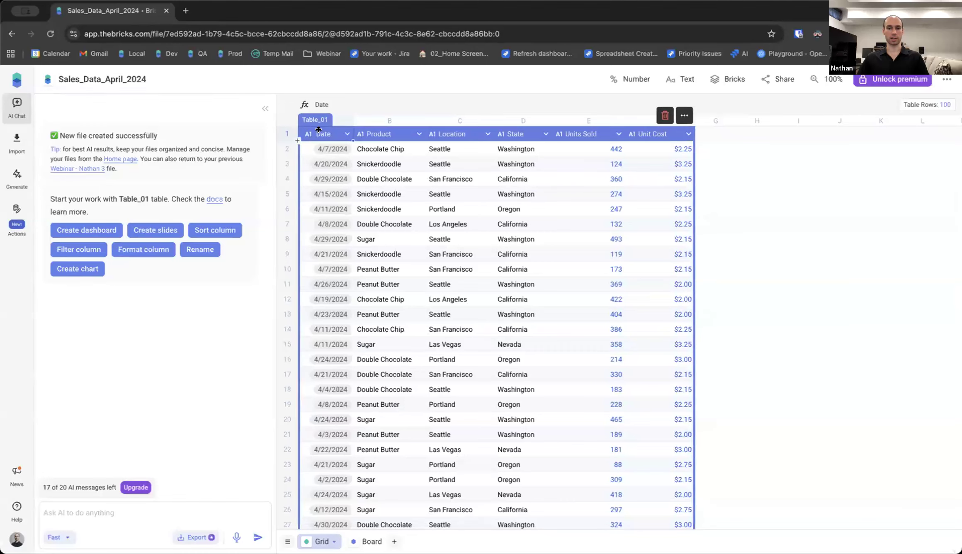
- Reopen the third webinar file holding the Jan-Mar sales data and import Sales_Data_April_2024.csv into that current file
{"action": "left_click", "coordinate": [17, 80]}
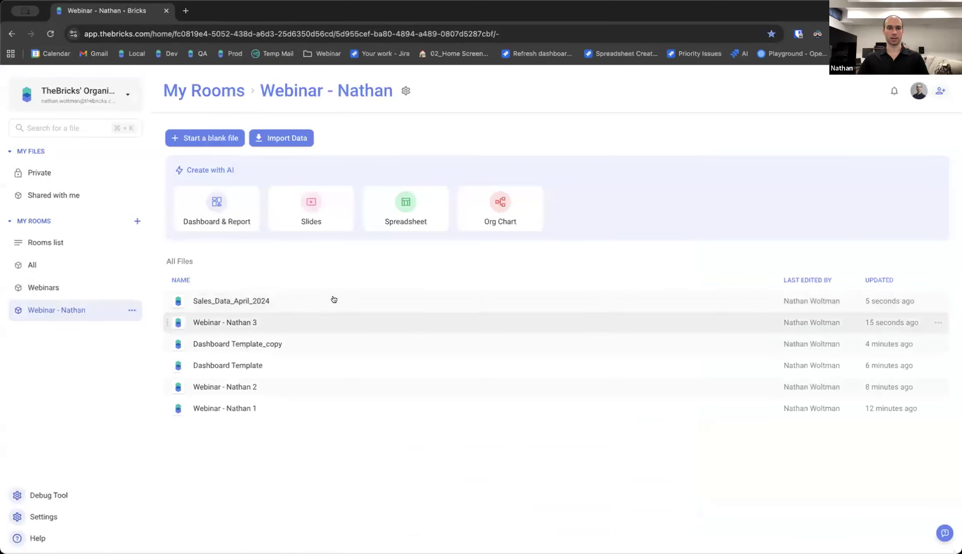
{"action": "left_click", "coordinate": [259, 324]}
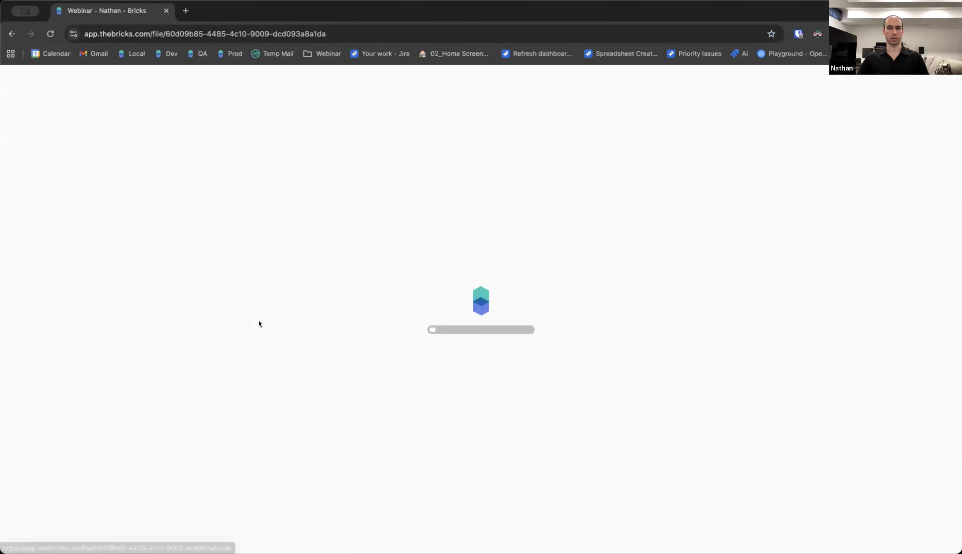
{"action": "left_click", "coordinate": [18, 139]}
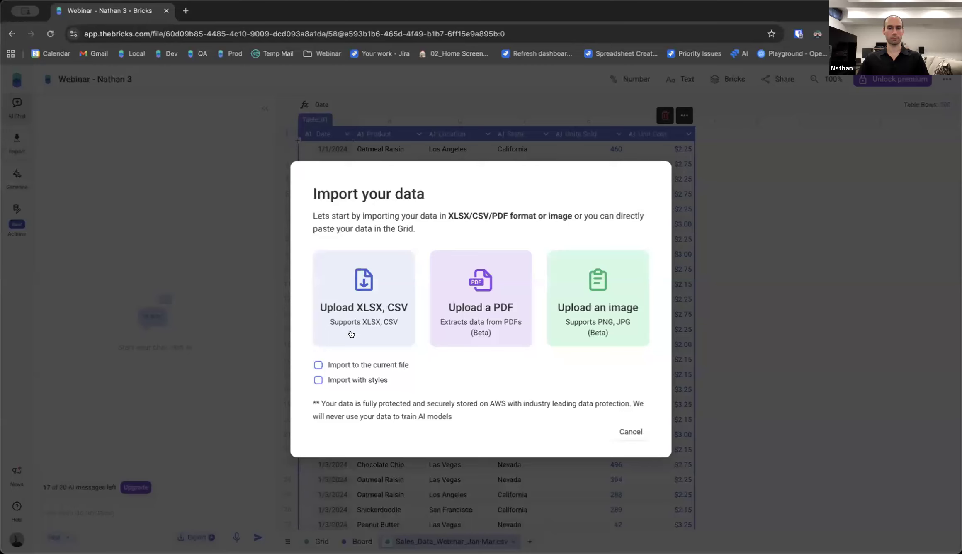
{"action": "left_click", "coordinate": [318, 365]}
{"action": "left_click", "coordinate": [359, 307]}
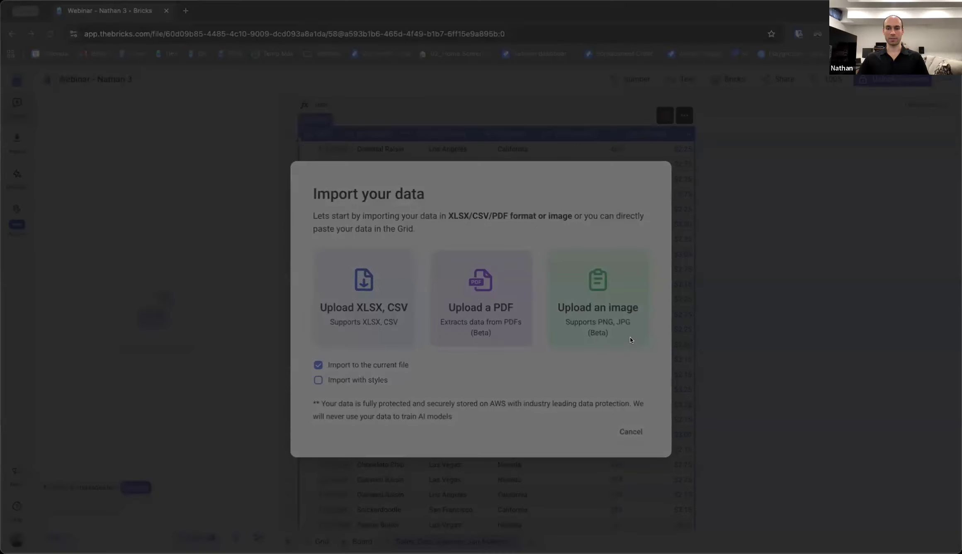
{"action": "left_click", "coordinate": [667, 379]}
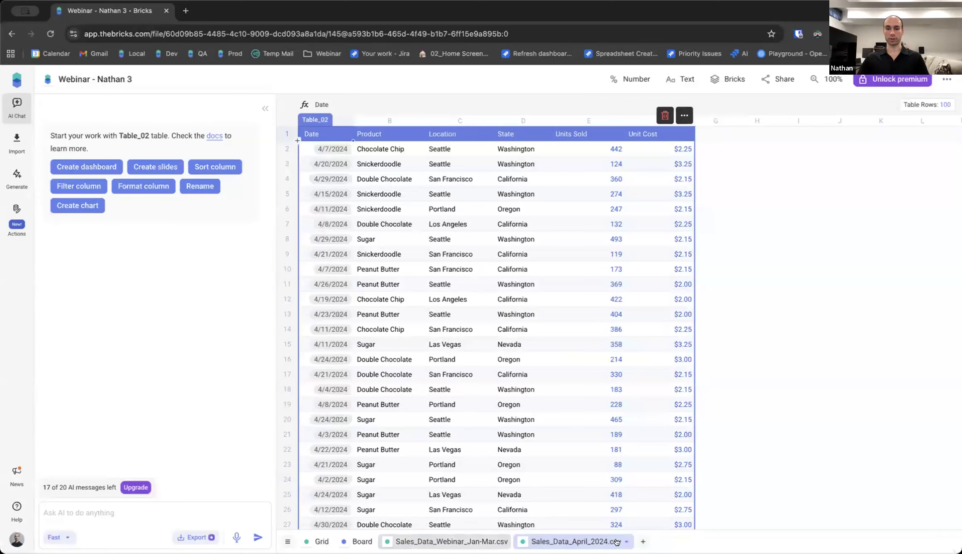
- Check both imported sales sheets and draft the AI message "Generate a dashboard from Table_01 and Table_02" with both tables linked
{"action": "left_click", "coordinate": [448, 542]}
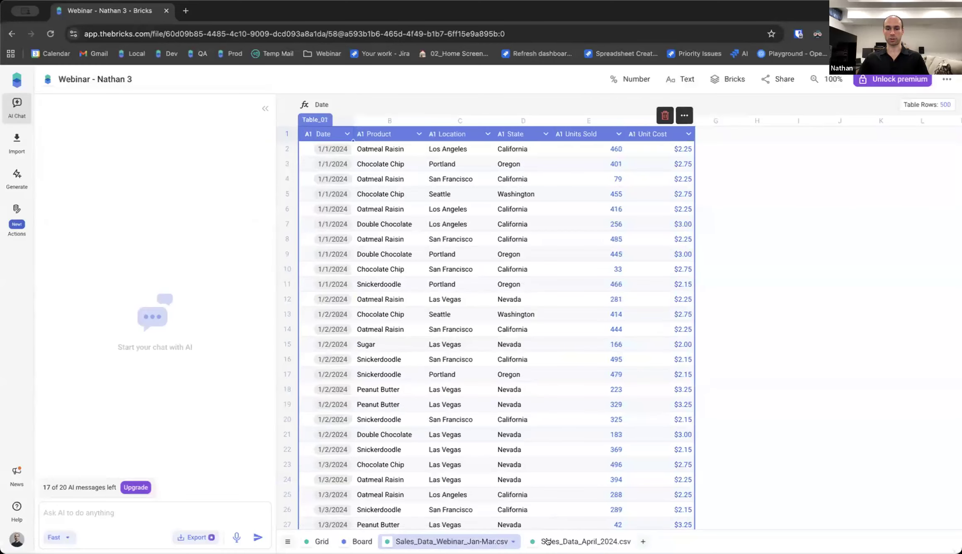
{"action": "left_click", "coordinate": [573, 542]}
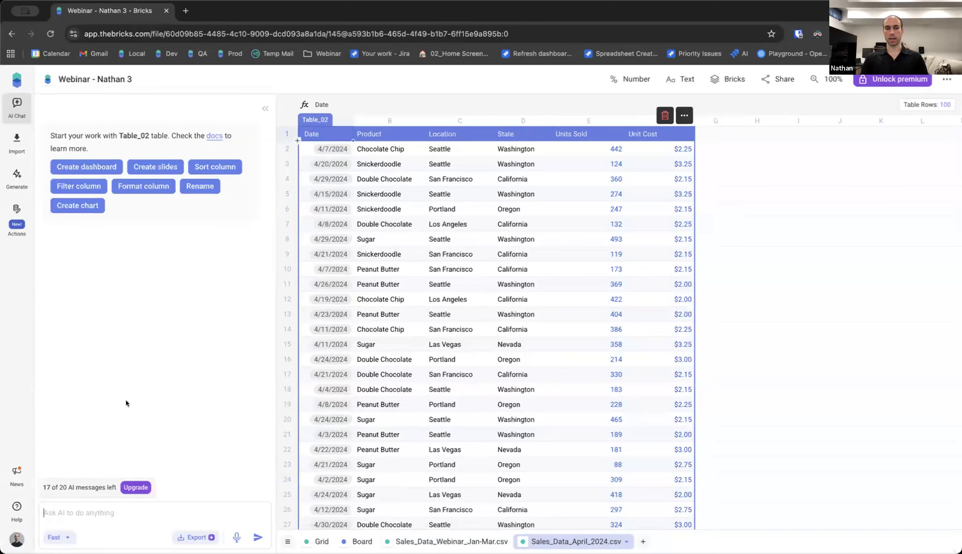
{"action": "type", "text": "Generate a dashboard from Tab"}
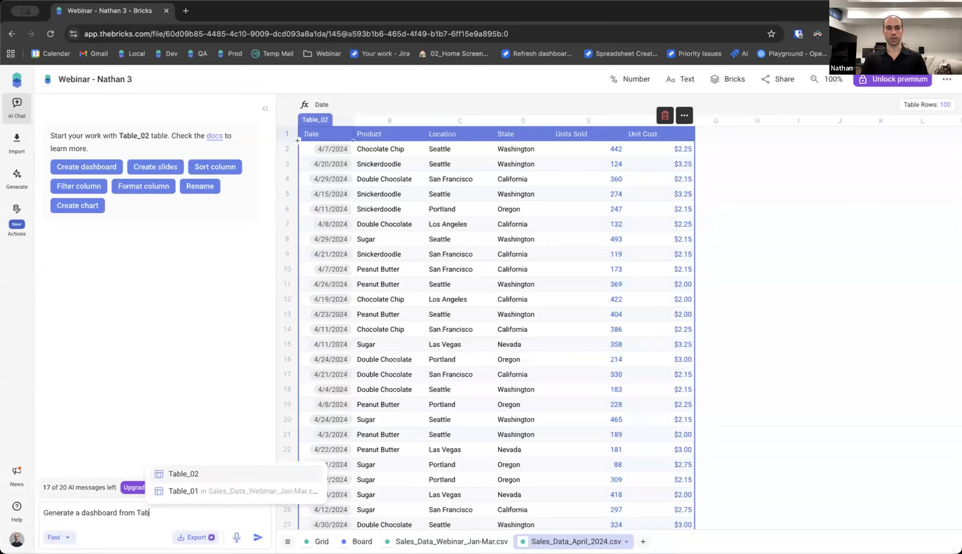
{"action": "key", "text": "Down"}
{"action": "key", "text": "Return"}
{"action": "type", "text": "Ta"}
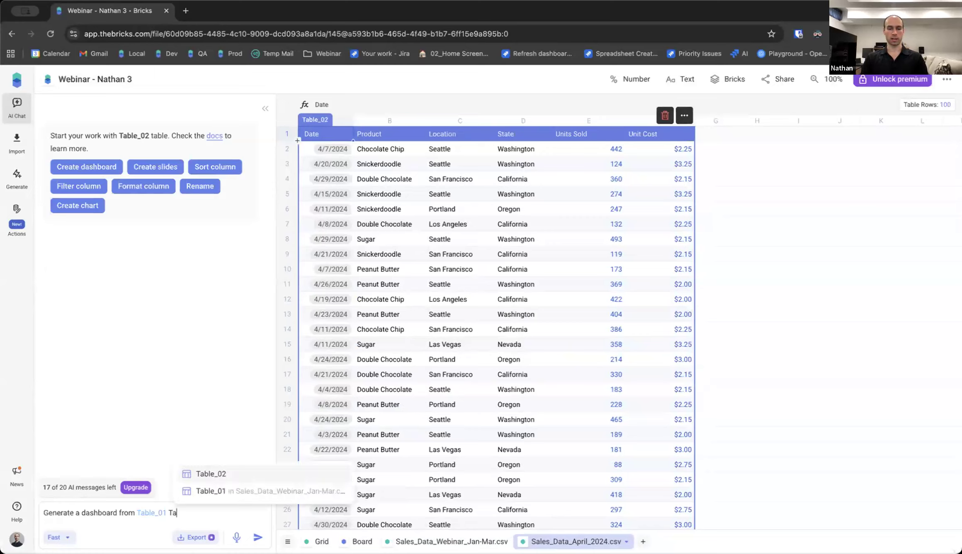
{"action": "key", "text": "BackSpace"}
{"action": "type", "text": "and Tab"}
{"action": "key", "text": "Return"}
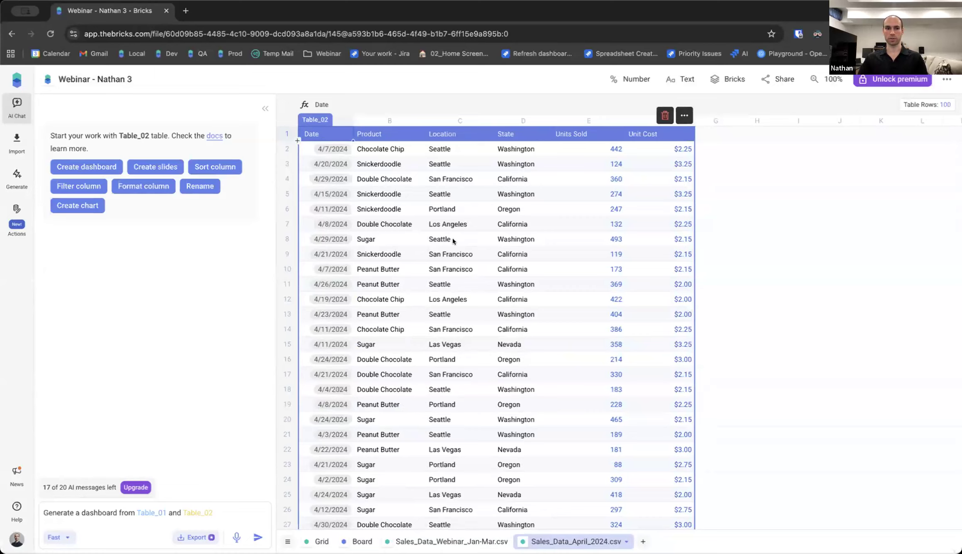
- Start a multi-sheet dashboard, add the Sales_Data_Webinar_Jan-Mar.csv sheet to the selection, cancel without generating, and look over both sales sheets
{"action": "left_click", "coordinate": [17, 174]}
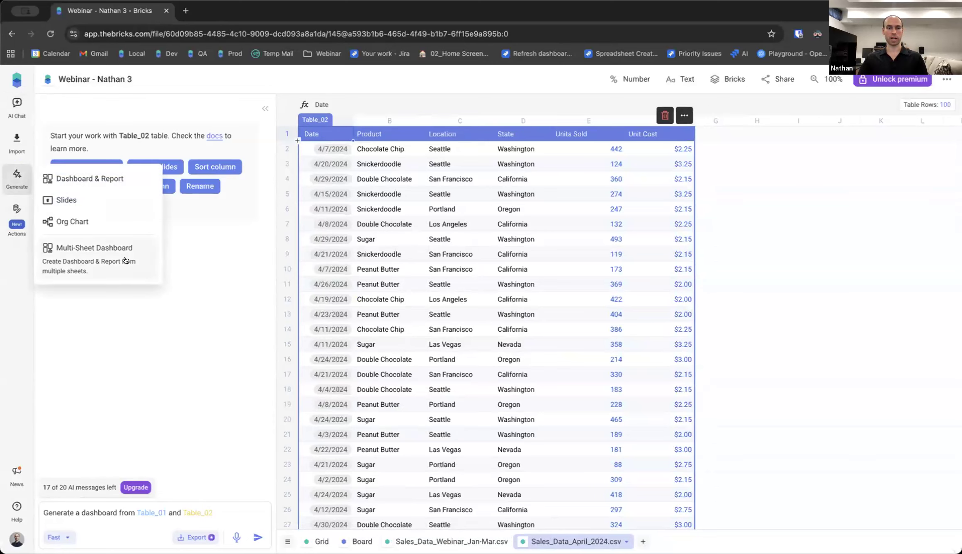
{"action": "left_click", "coordinate": [86, 261]}
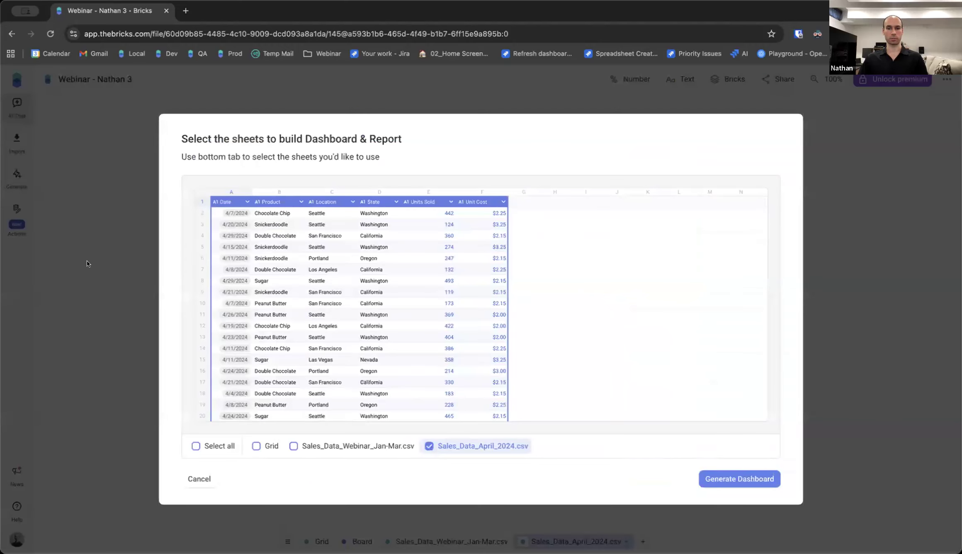
{"action": "left_click", "coordinate": [294, 447]}
{"action": "left_click", "coordinate": [195, 478]}
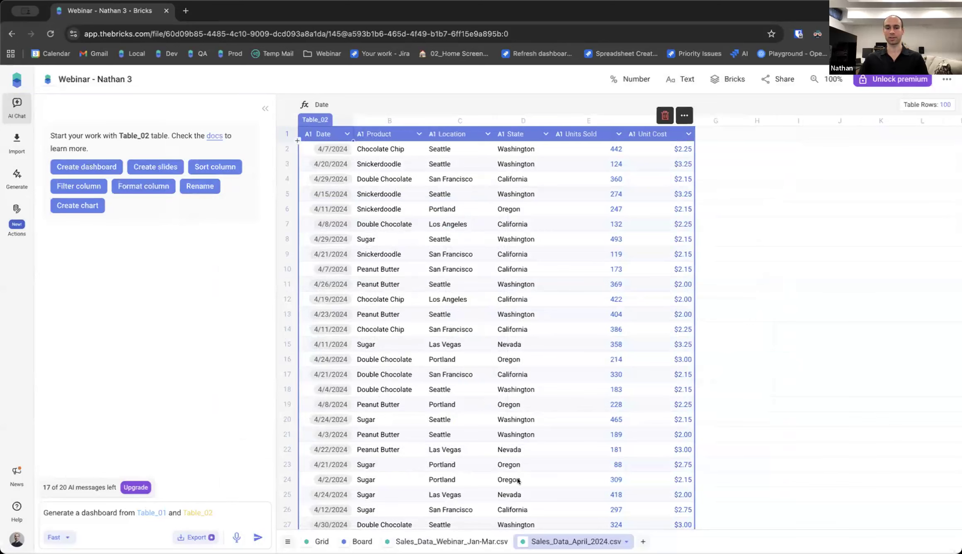
{"action": "left_click", "coordinate": [452, 541]}
{"action": "left_click", "coordinate": [559, 541]}
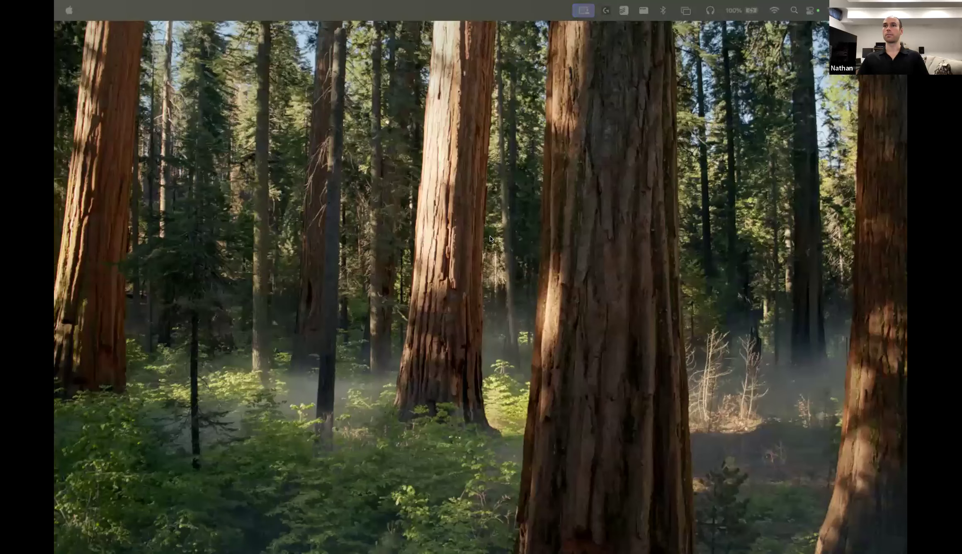
- Switch to the Google Chrome window with the Webinar Main file and present its Welcome board full screen from the Product Roadmap block
{"action": "key", "text": "ctrl+Up"}
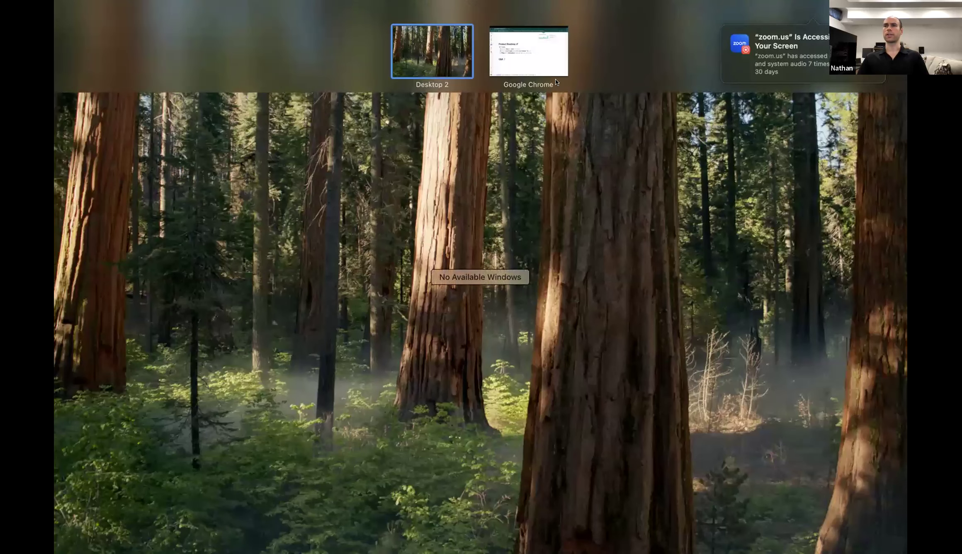
{"action": "left_click", "coordinate": [543, 64]}
{"action": "scroll", "coordinate": [381, 283], "scroll_direction": "down", "scroll_amount": 1}
{"action": "scroll", "coordinate": [382, 284], "scroll_direction": "up", "scroll_amount": 2}
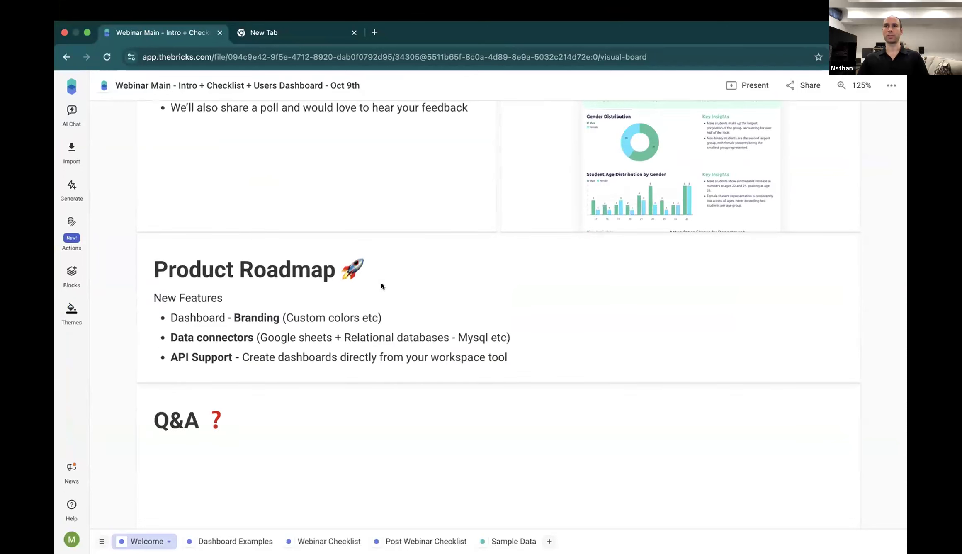
{"action": "scroll", "coordinate": [399, 291], "scroll_direction": "up", "scroll_amount": 1}
{"action": "scroll", "coordinate": [416, 293], "scroll_direction": "up", "scroll_amount": 3}
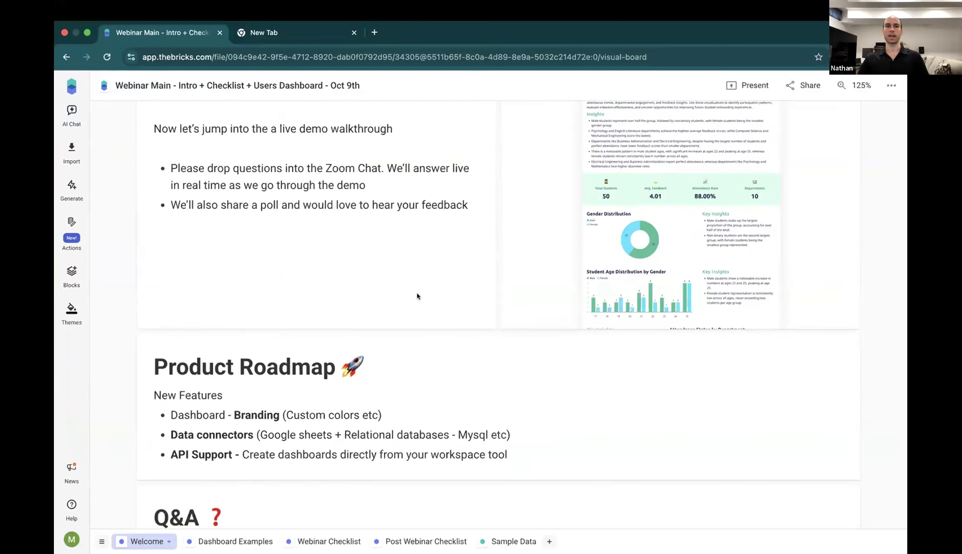
{"action": "left_click", "coordinate": [411, 325]}
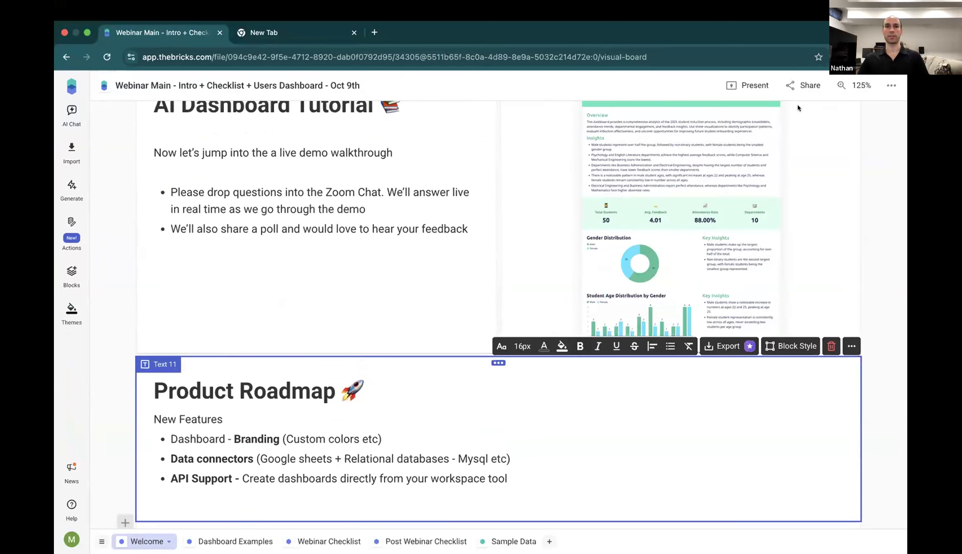
{"action": "left_click", "coordinate": [747, 80]}
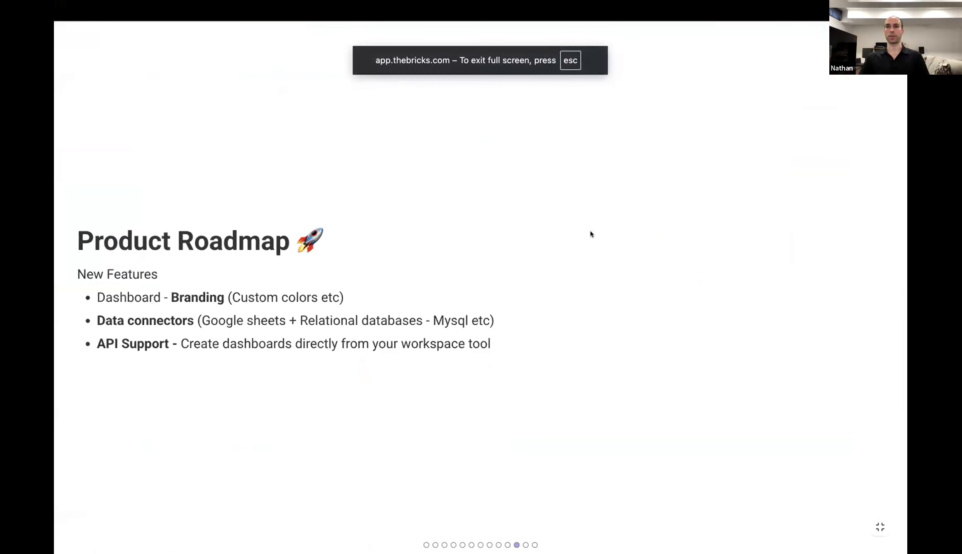